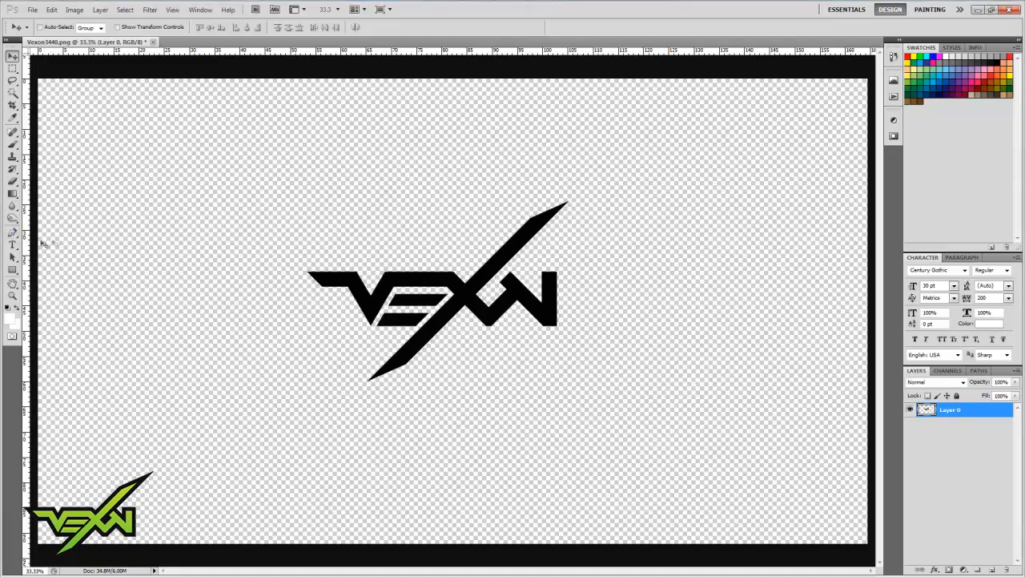
Load the logo layer's outline as a selection and convert it into a work path.
click(13, 233)
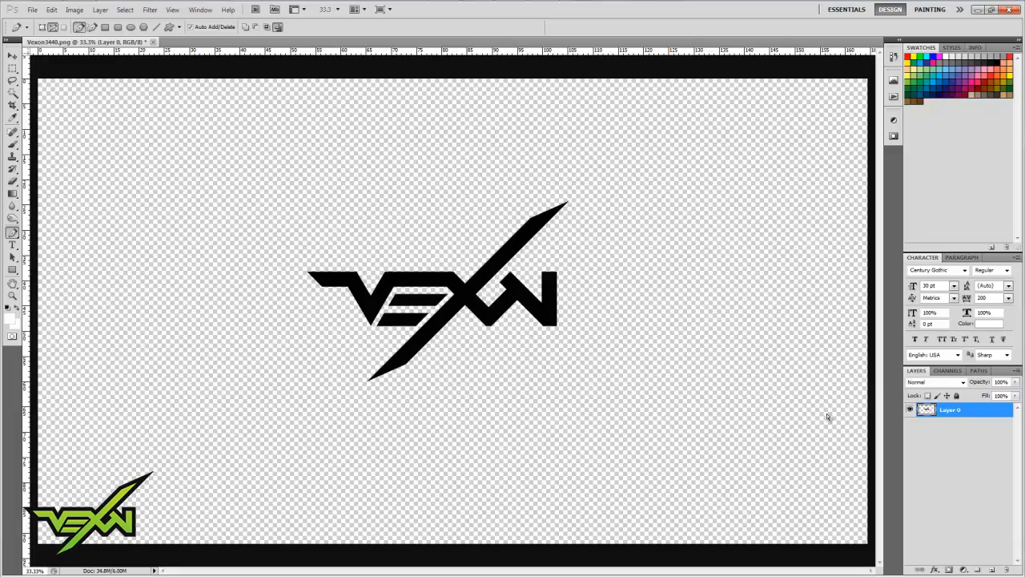
ctrl+click(928, 410)
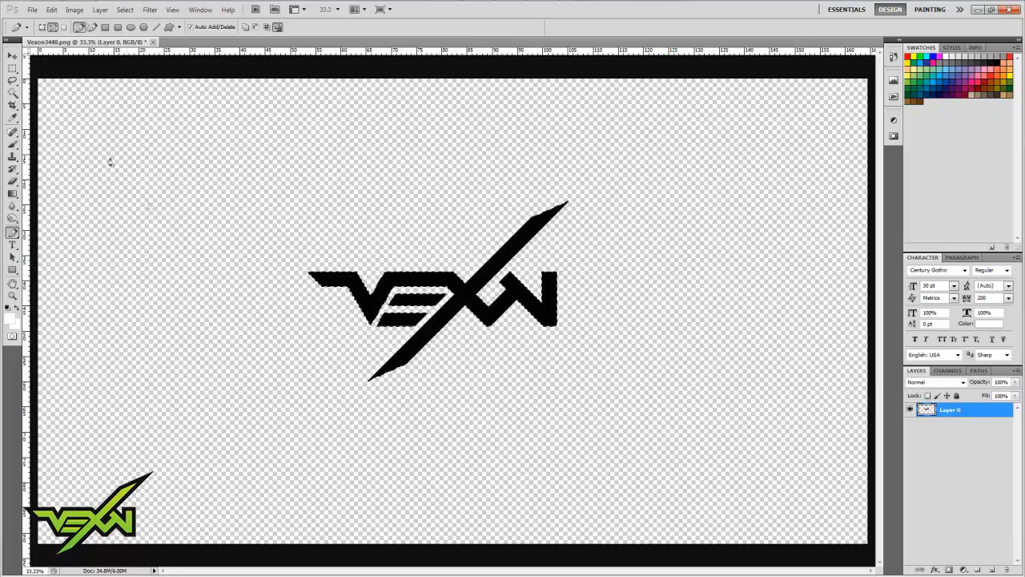
click(12, 70)
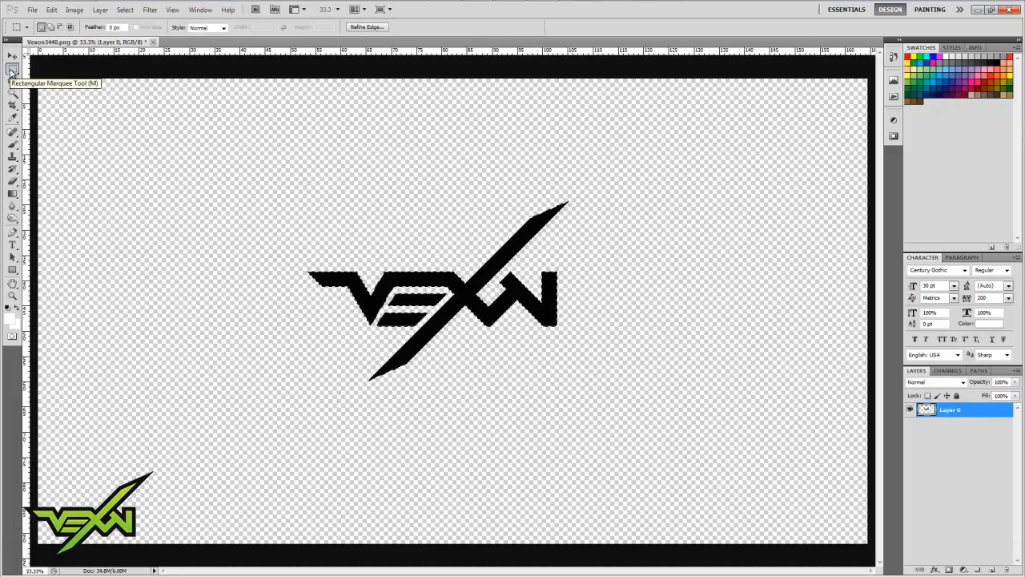
click(522, 234)
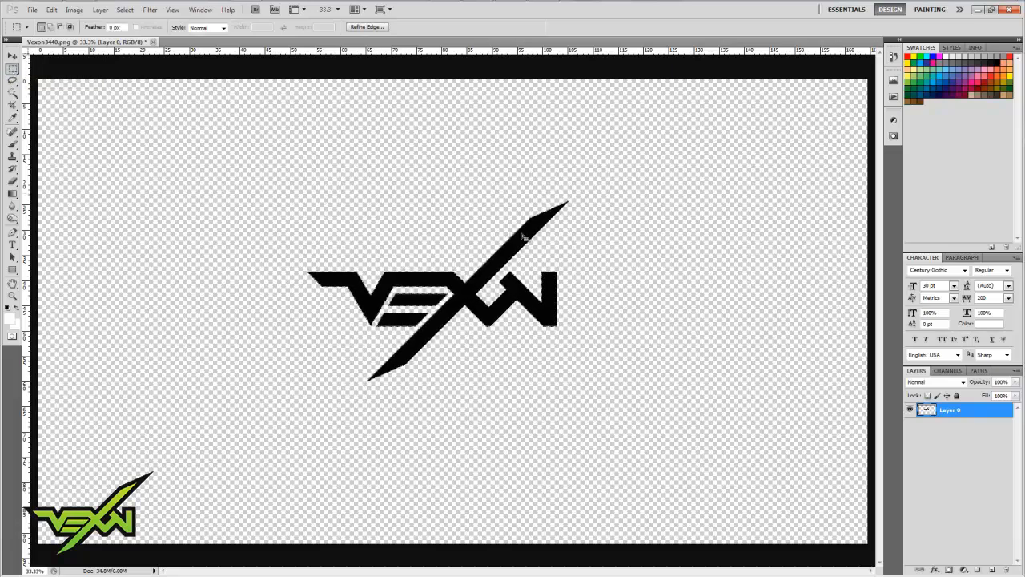
right_click(442, 282)
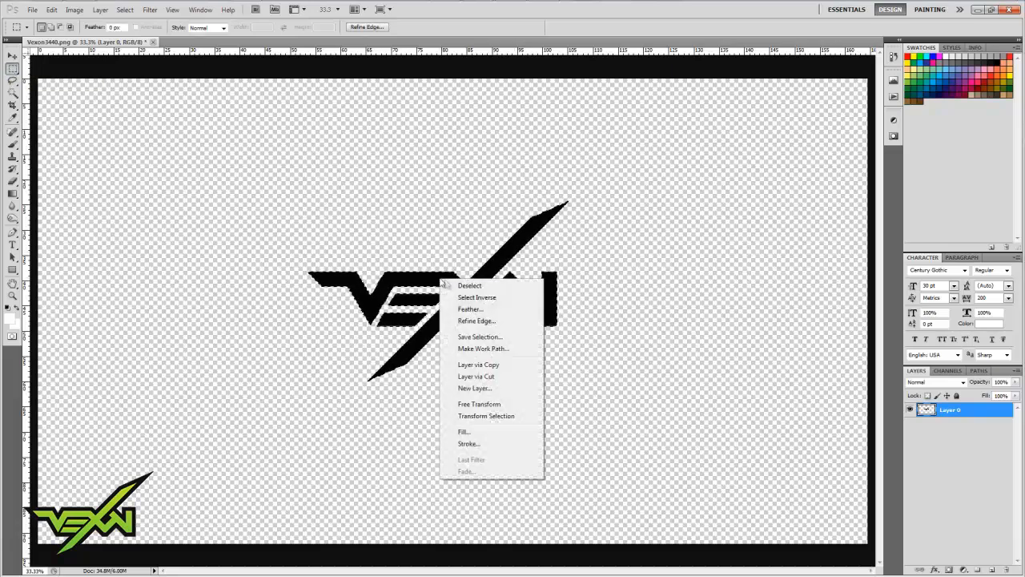
click(483, 348)
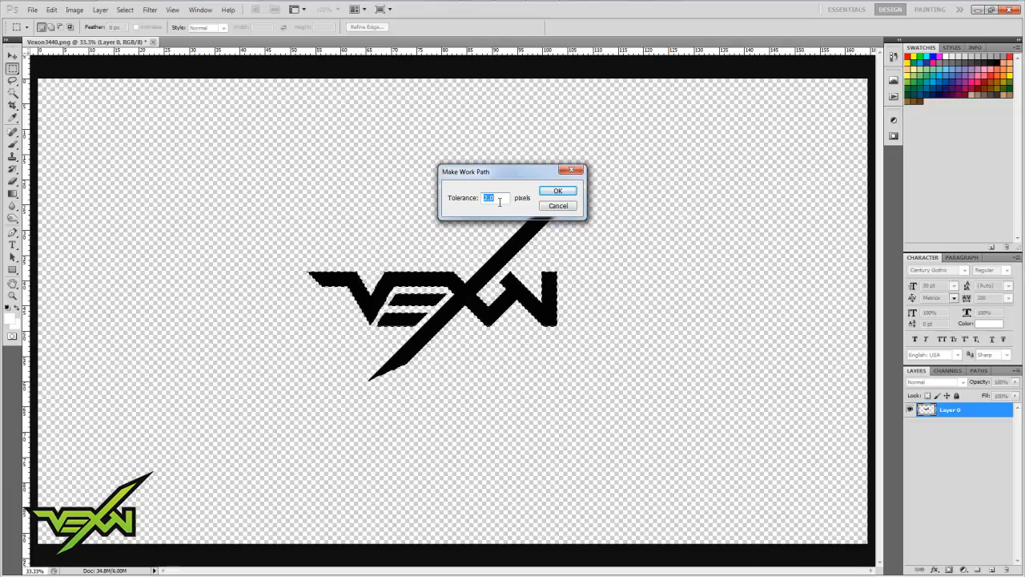
click(546, 190)
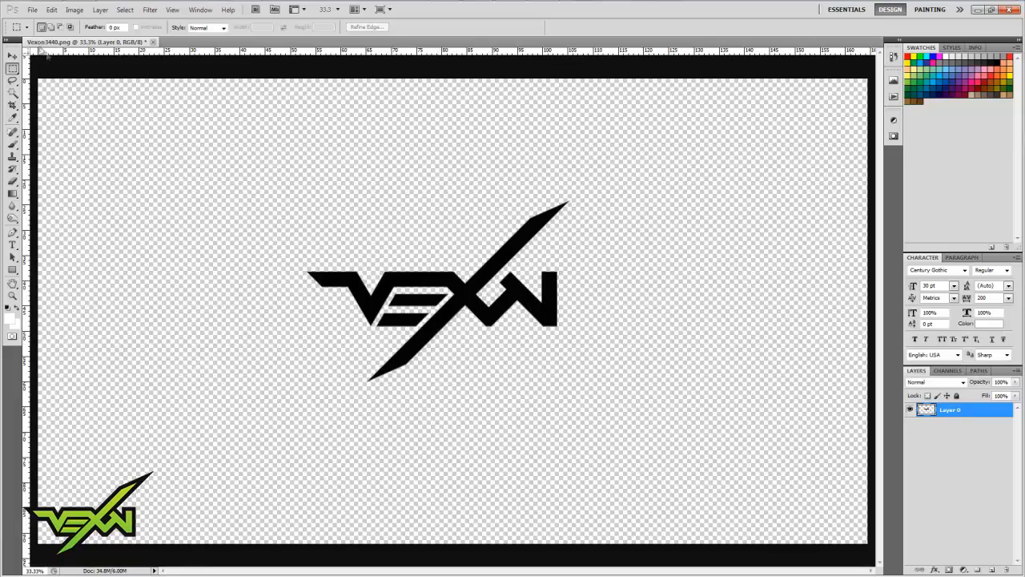
Export the work path to Illustrator, choosing the Vexon folder inside Documents > Graphics as the destination.
click(38, 12)
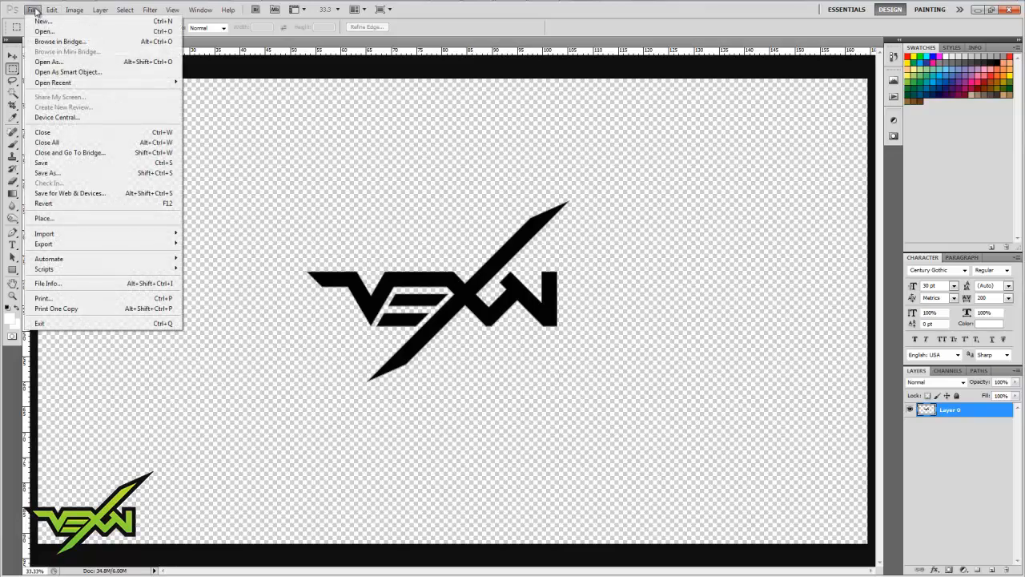
mouse_move(60, 243)
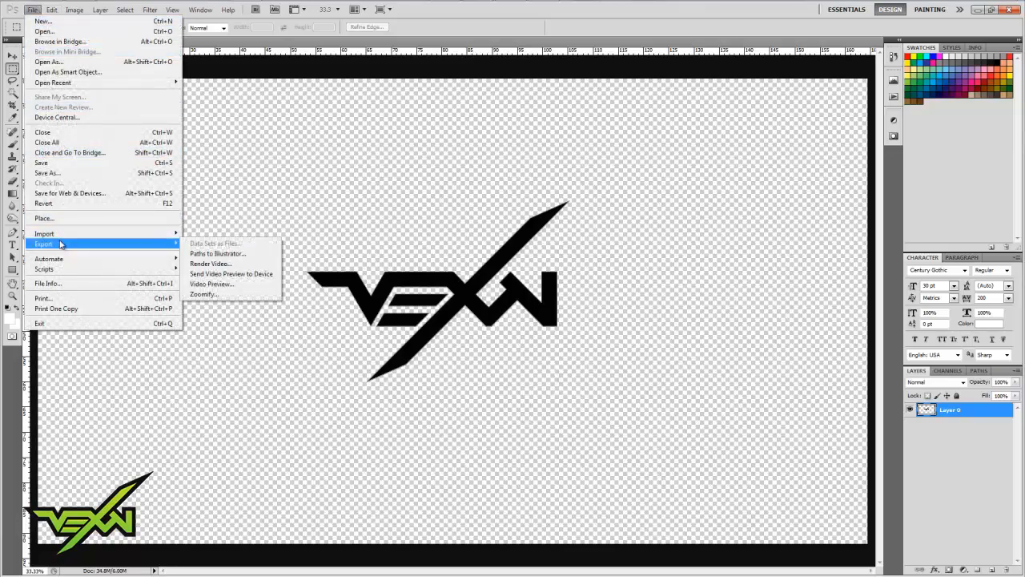
click(205, 255)
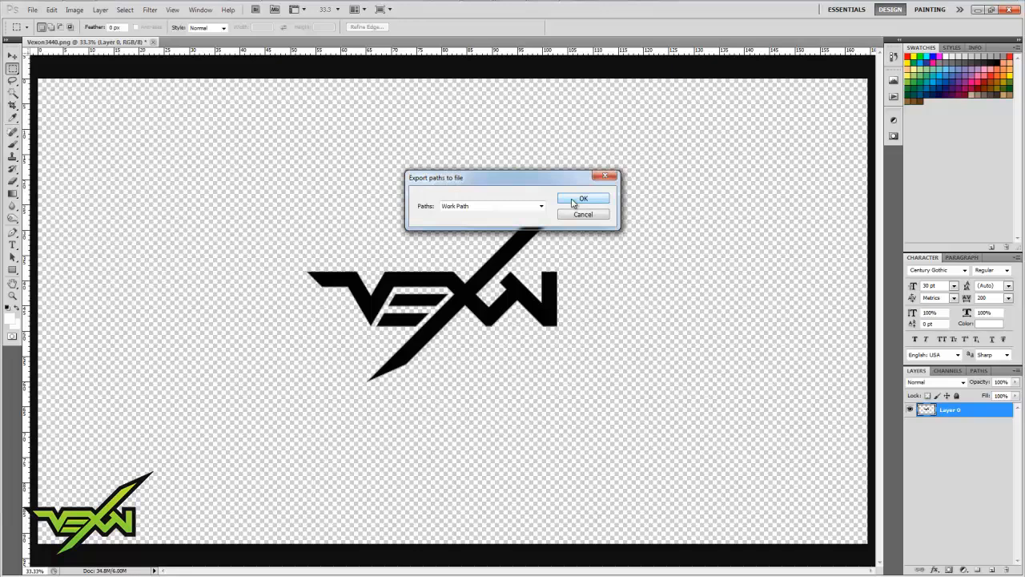
click(583, 199)
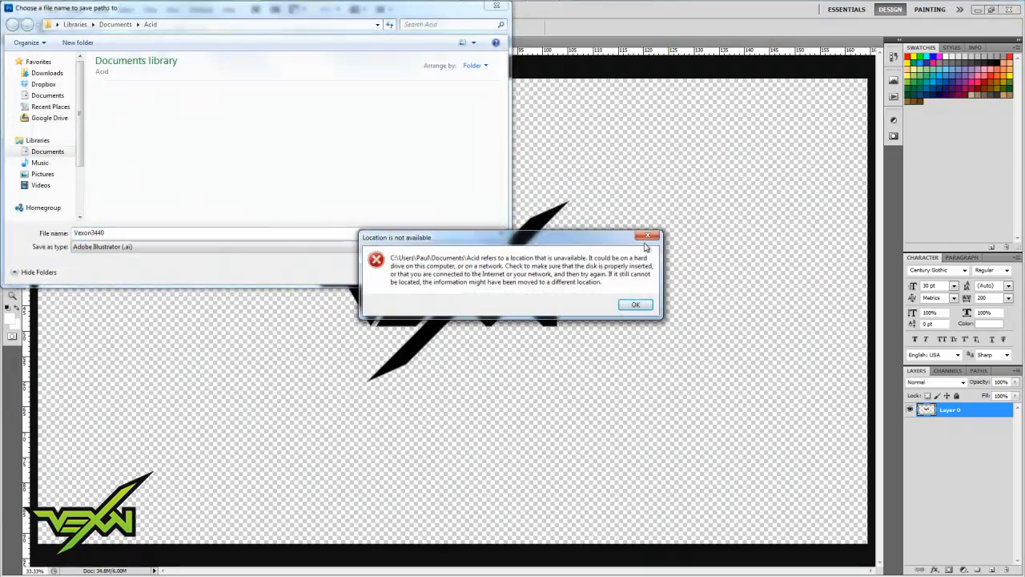
click(648, 237)
click(52, 152)
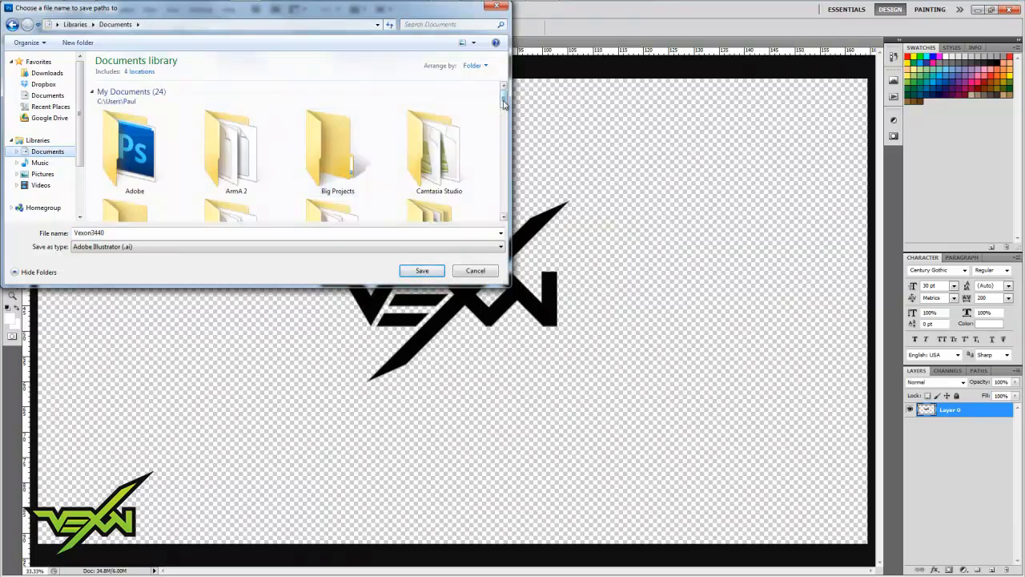
scroll(401, 112, down, 3)
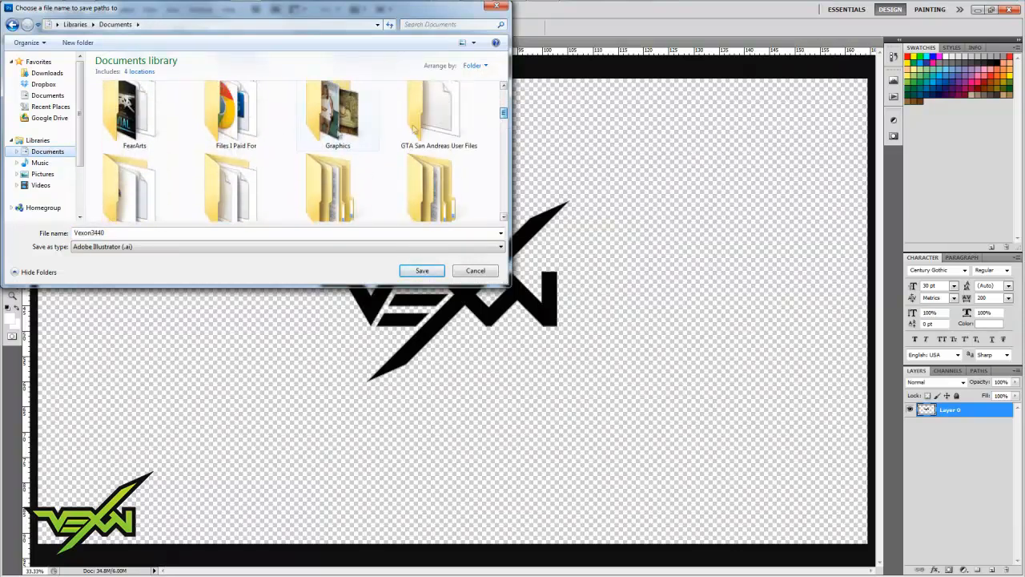
double_click(335, 120)
scroll(507, 119, down, 2)
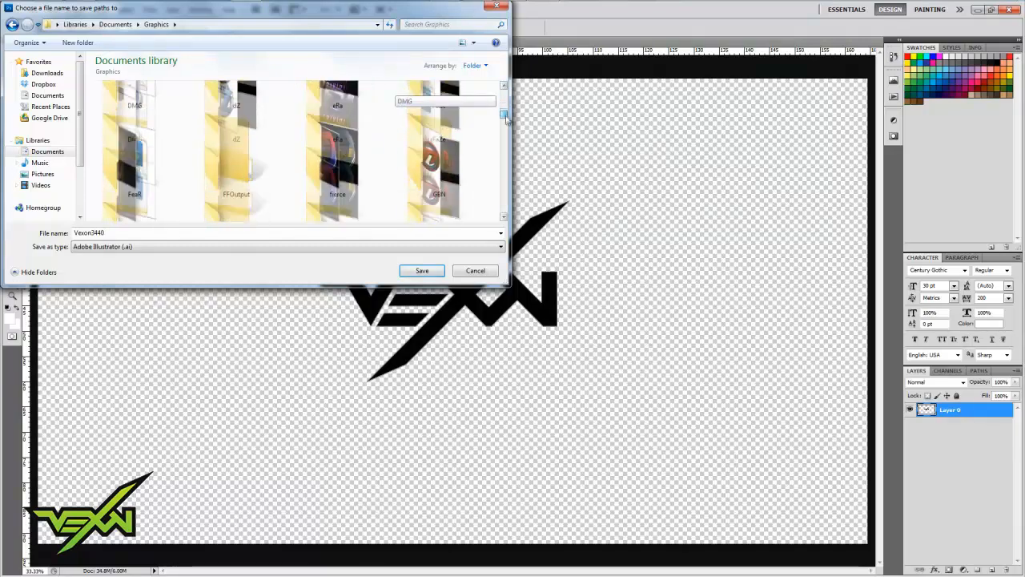
drag(506, 118, 516, 195)
click(213, 166)
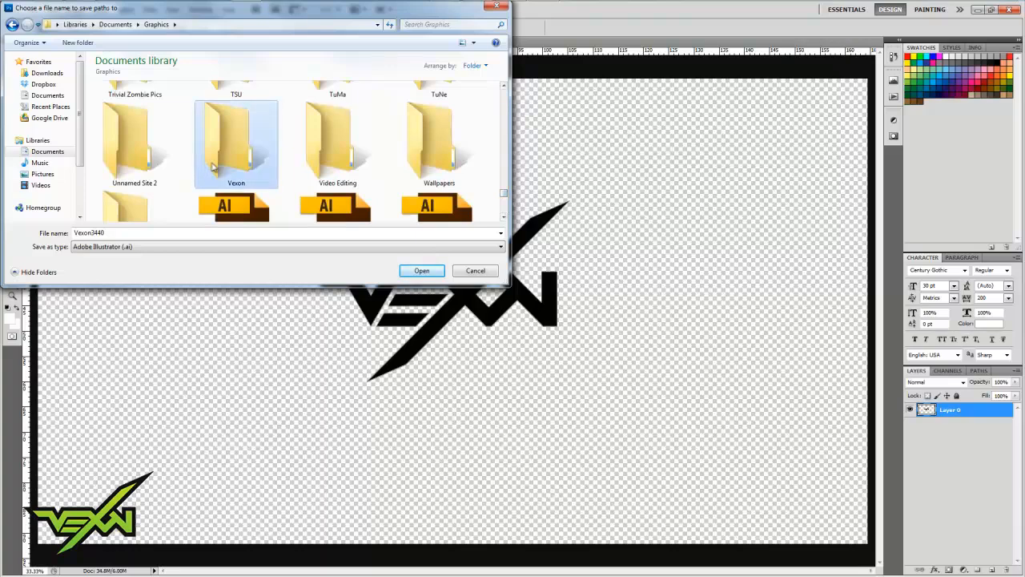
double_click(217, 167)
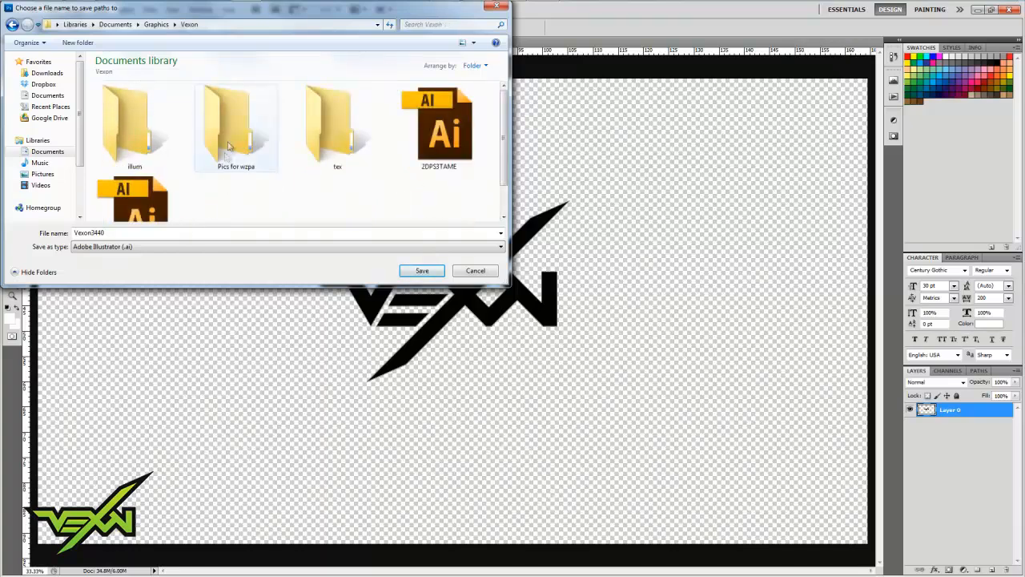
Name the exported Illustrator file Tutorial and save it.
click(226, 236)
key(BackSpace)
text(Tut)
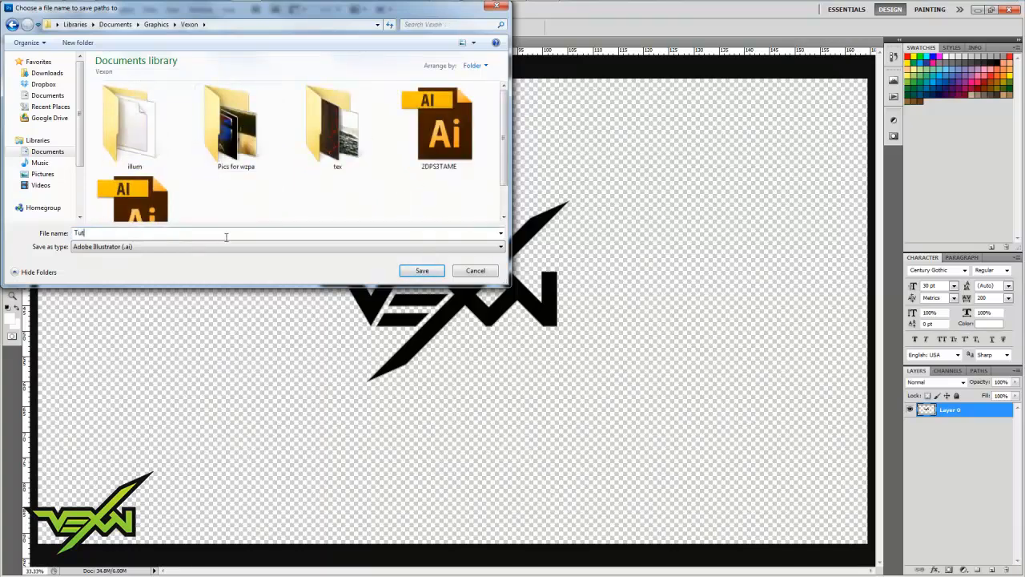
text(orial)
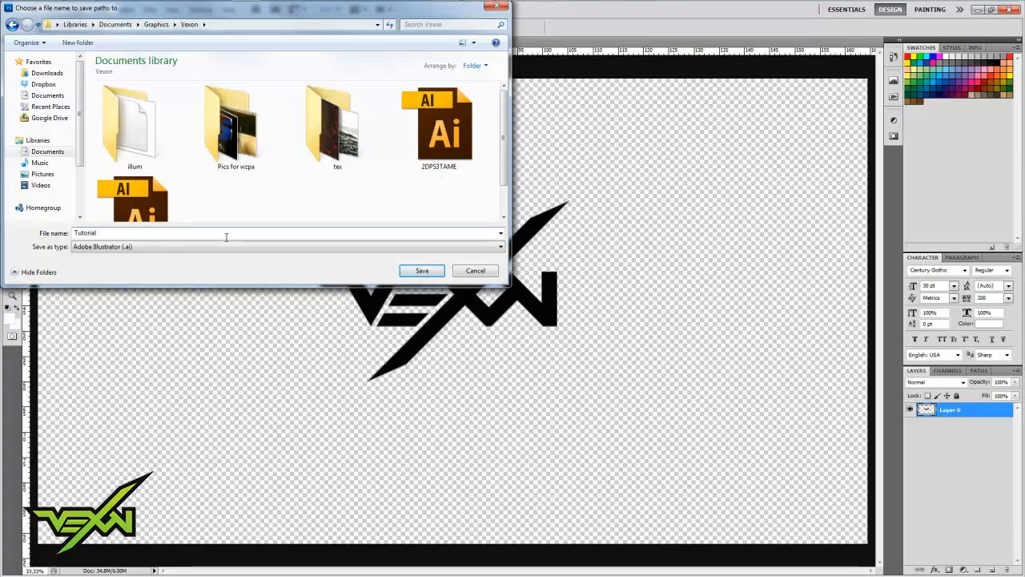
key(Return)
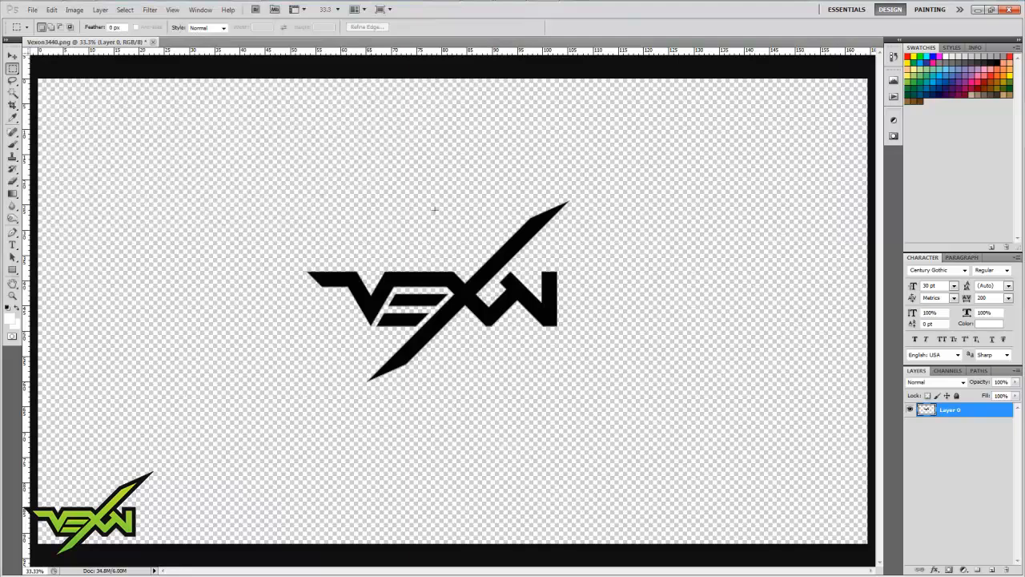
Undo the conversion to a work path and deselect the logo.
click(51, 9)
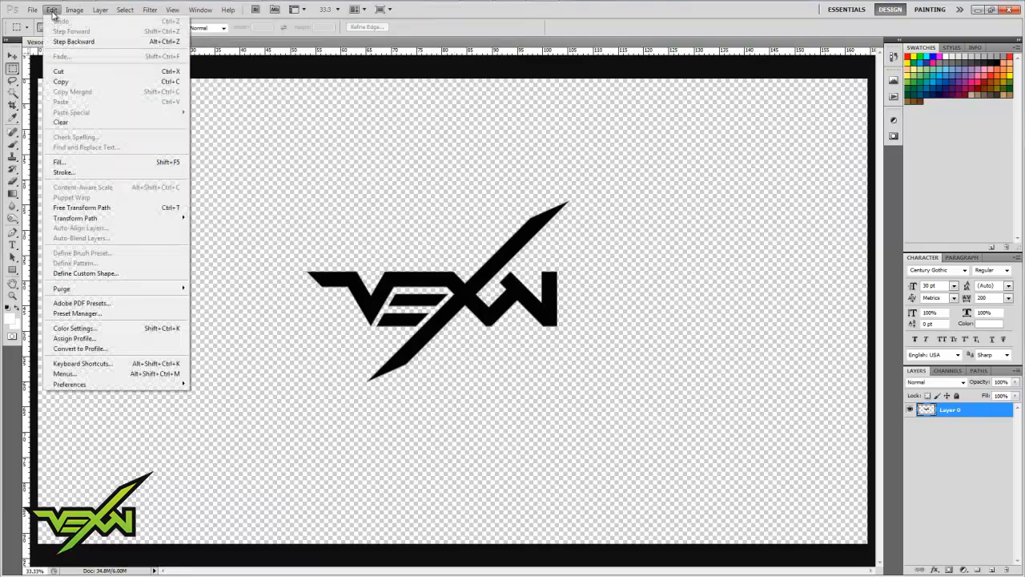
click(64, 41)
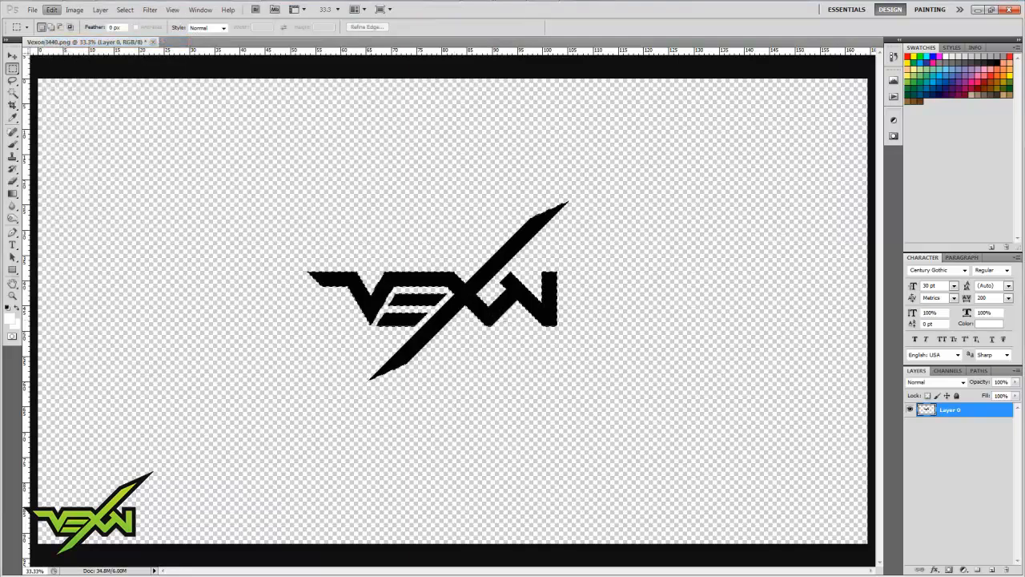
click(125, 10)
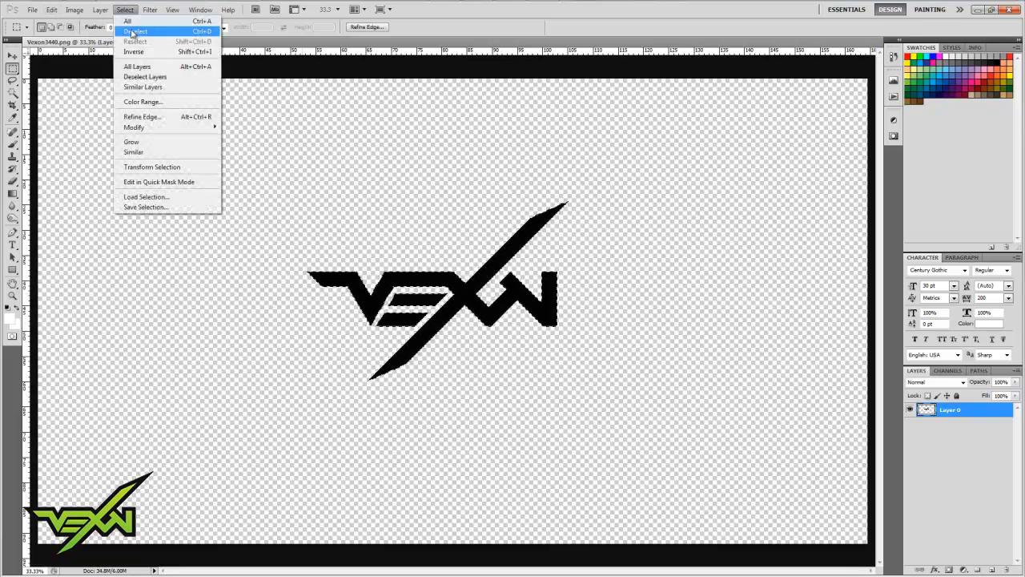
click(134, 34)
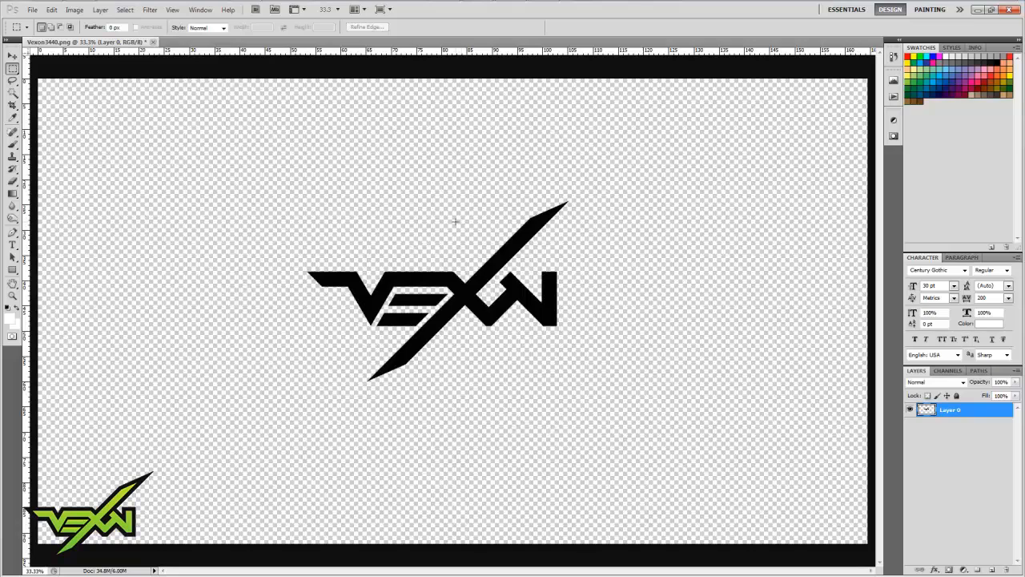
Delete the remaining work path and create a new empty path.
click(981, 372)
click(945, 388)
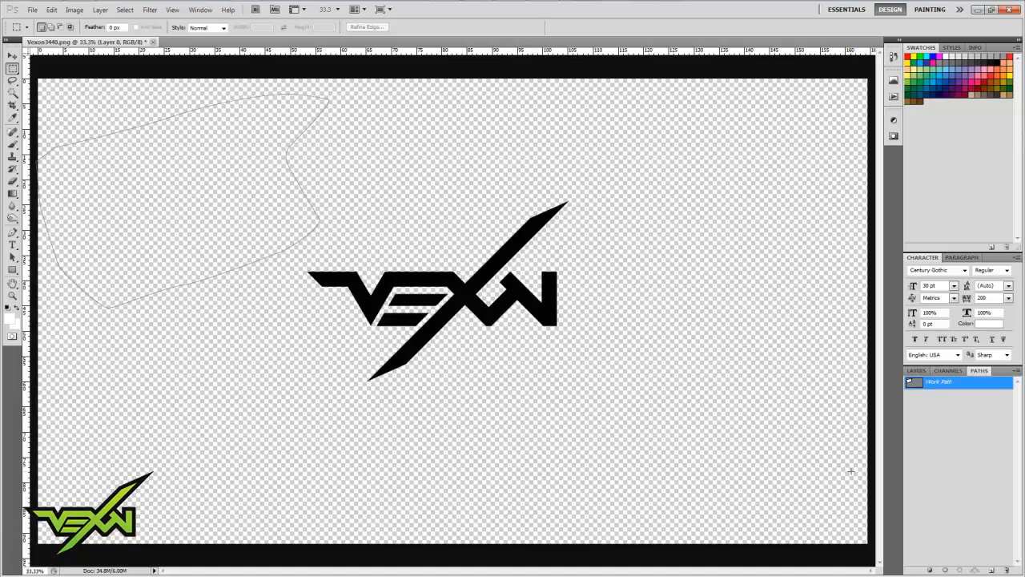
key(Delete)
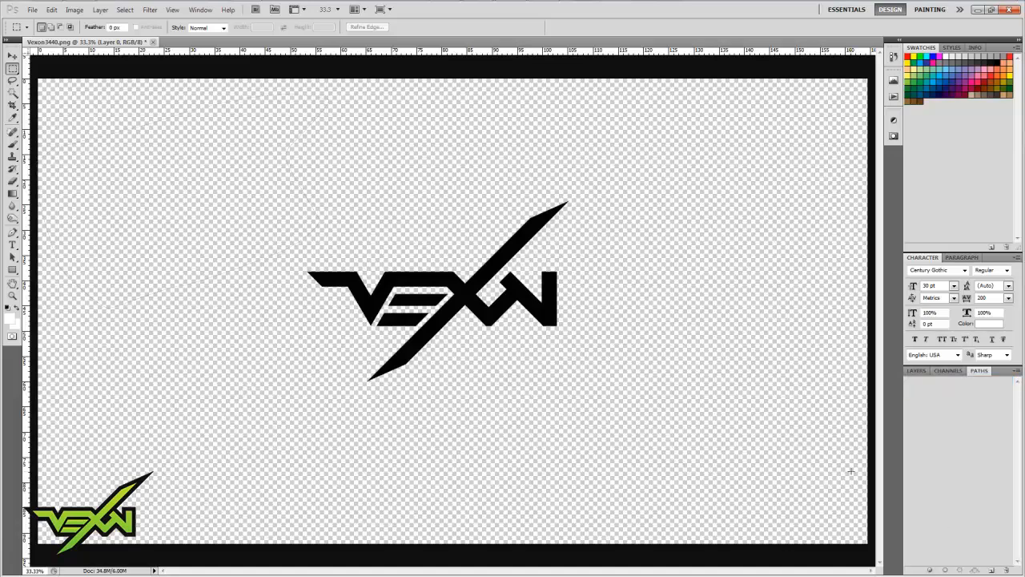
click(991, 570)
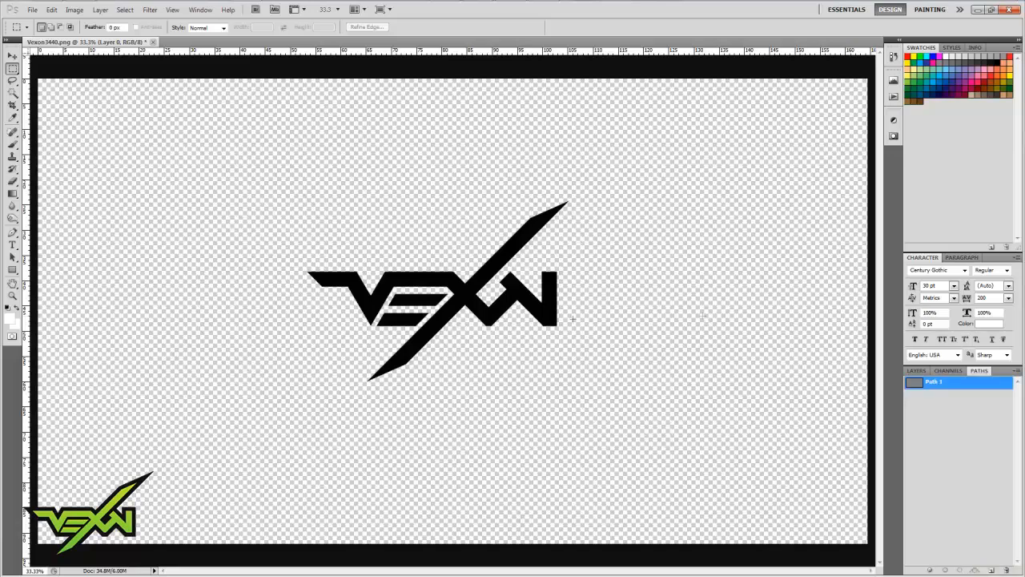
Trace the main outline of the VEXN logo with the Pen tool, placing anchor points on its corners.
click(12, 233)
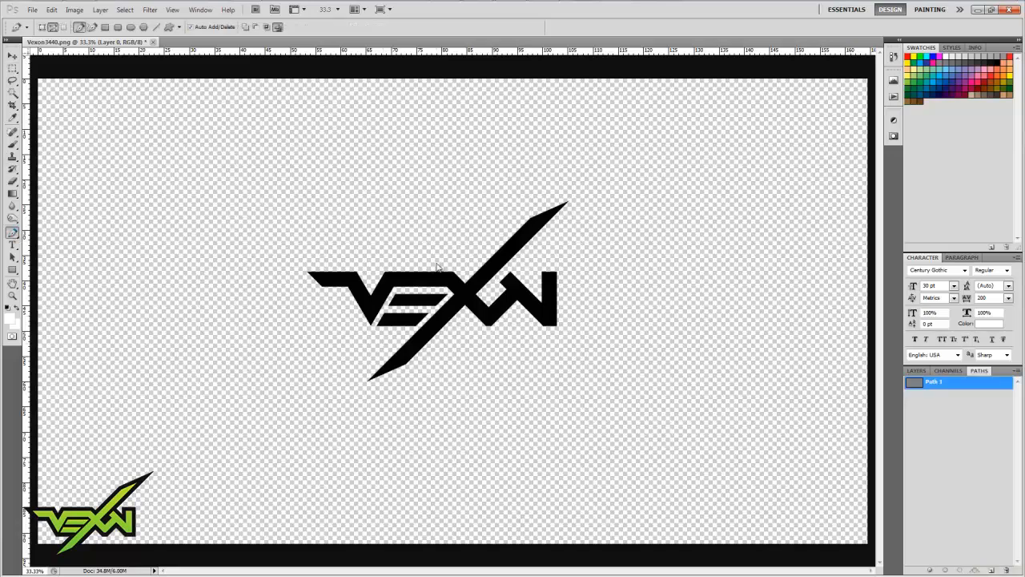
key(ctrl+plus)
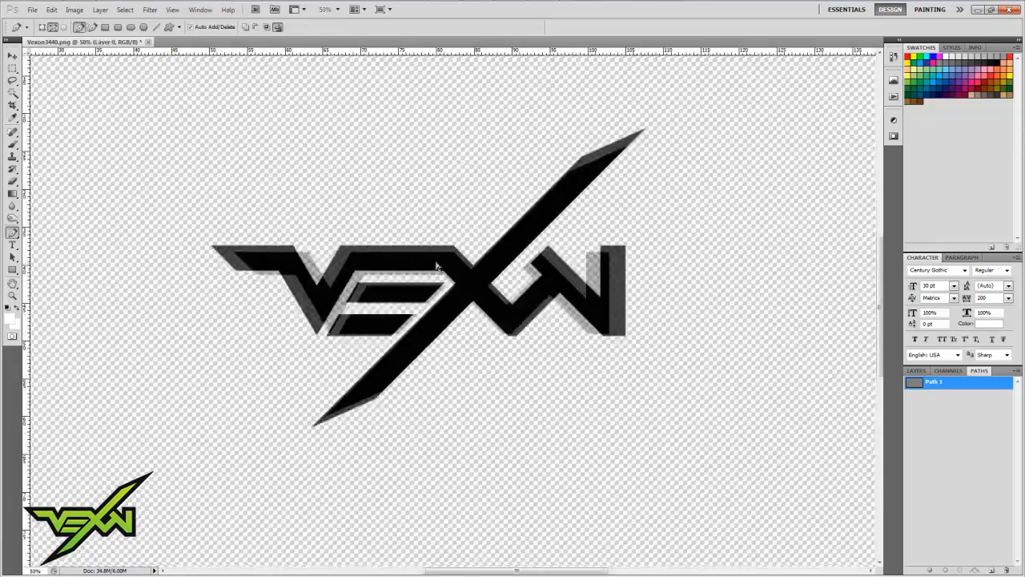
key(ctrl+plus)
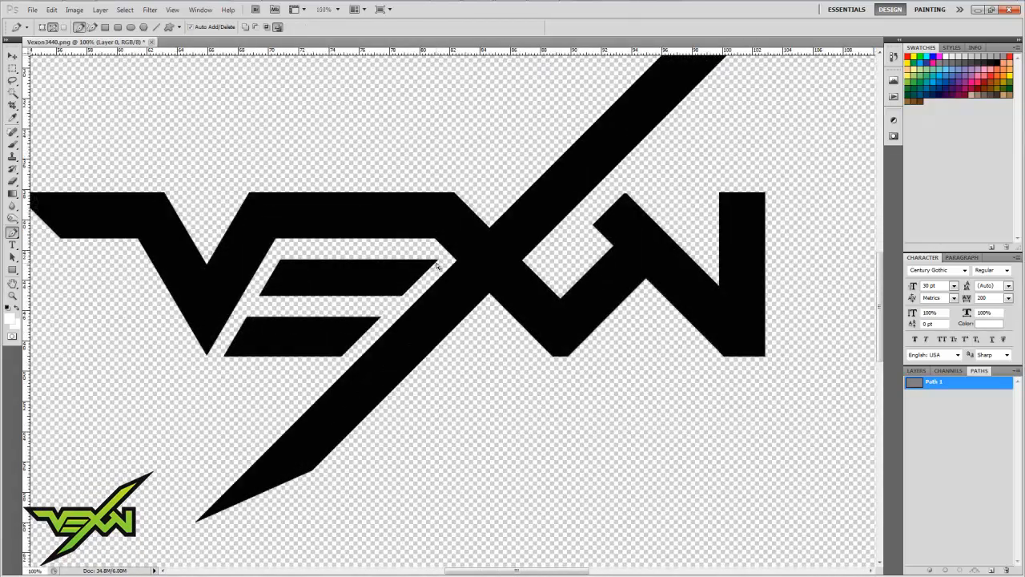
key(ctrl+plus)
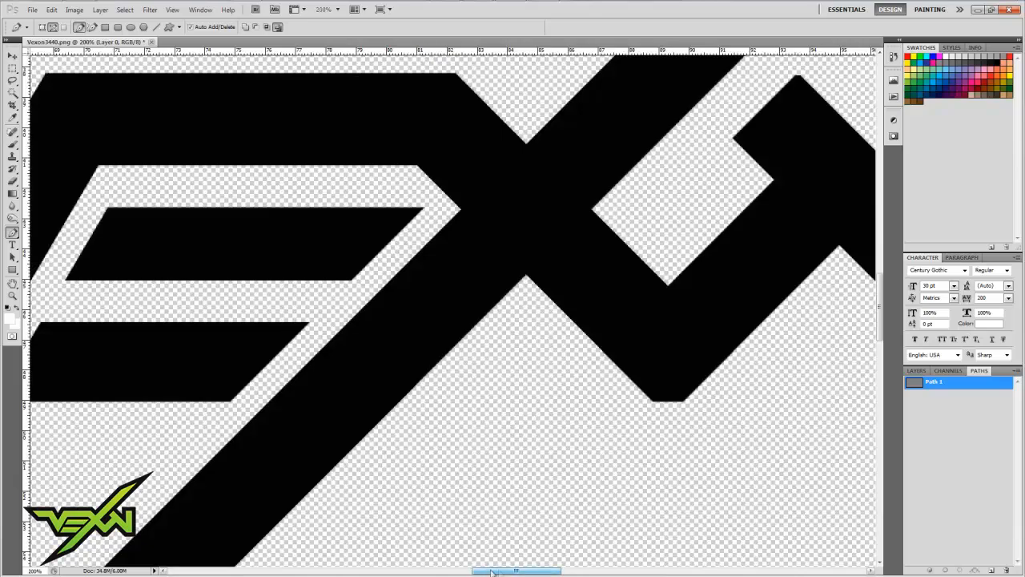
drag(491, 571, 441, 572)
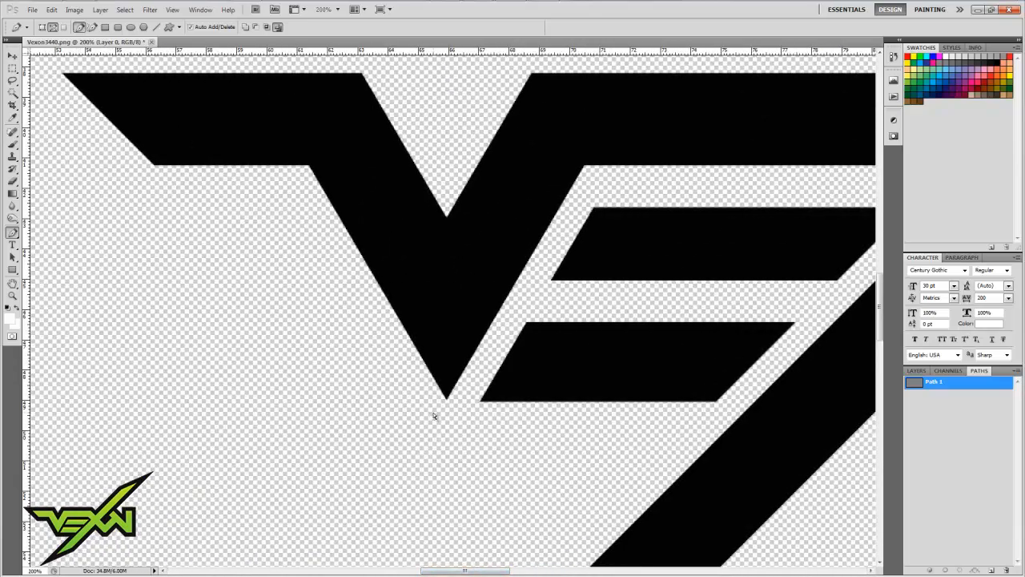
key(ctrl+minus)
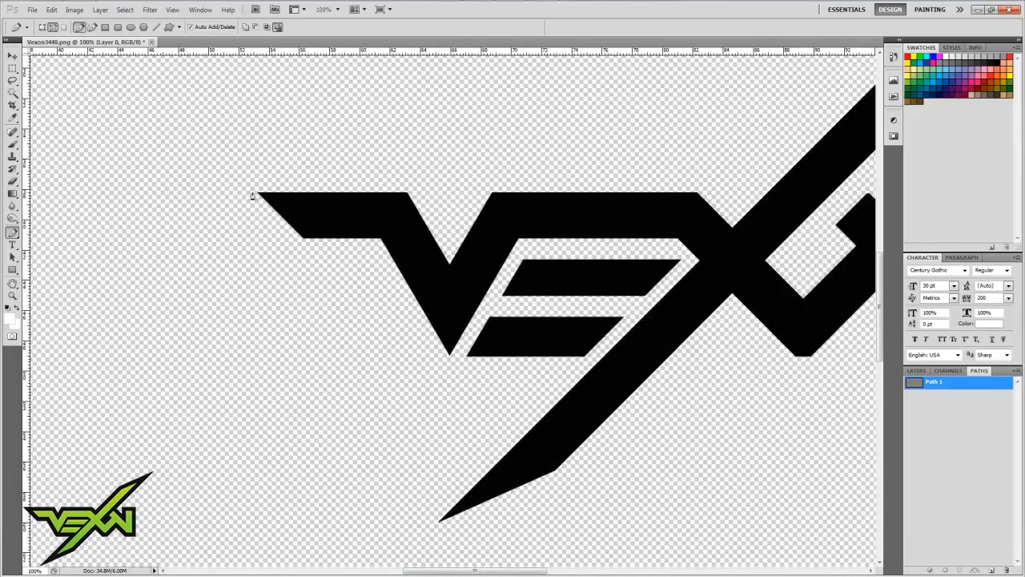
click(257, 193)
click(302, 238)
click(381, 239)
click(449, 356)
click(517, 239)
key(Delete)
key(Delete)
click(542, 11)
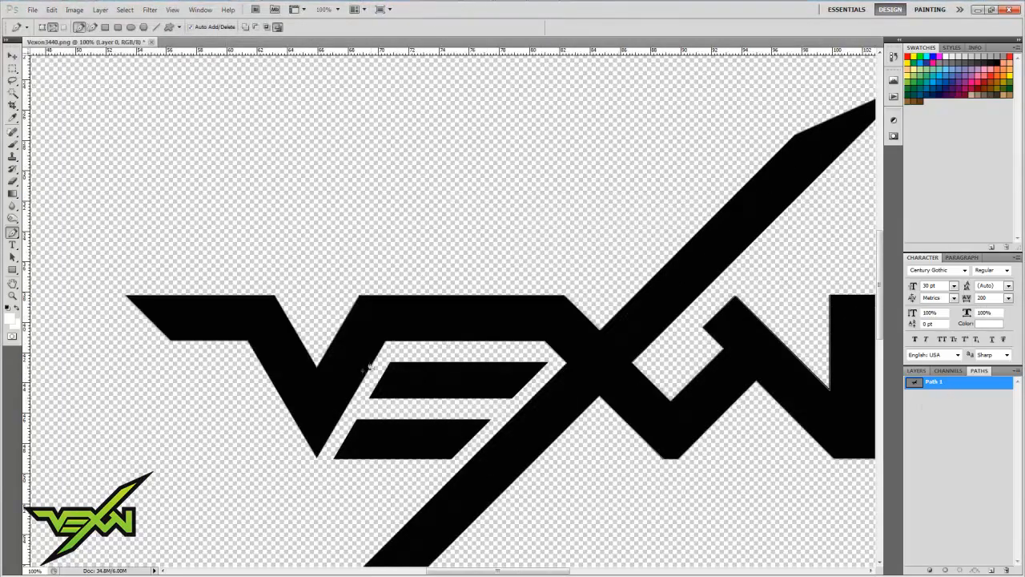
Trace the upper detached bar of the letter E as a closed four-corner subpath.
click(390, 363)
click(370, 398)
click(513, 398)
click(548, 362)
click(391, 365)
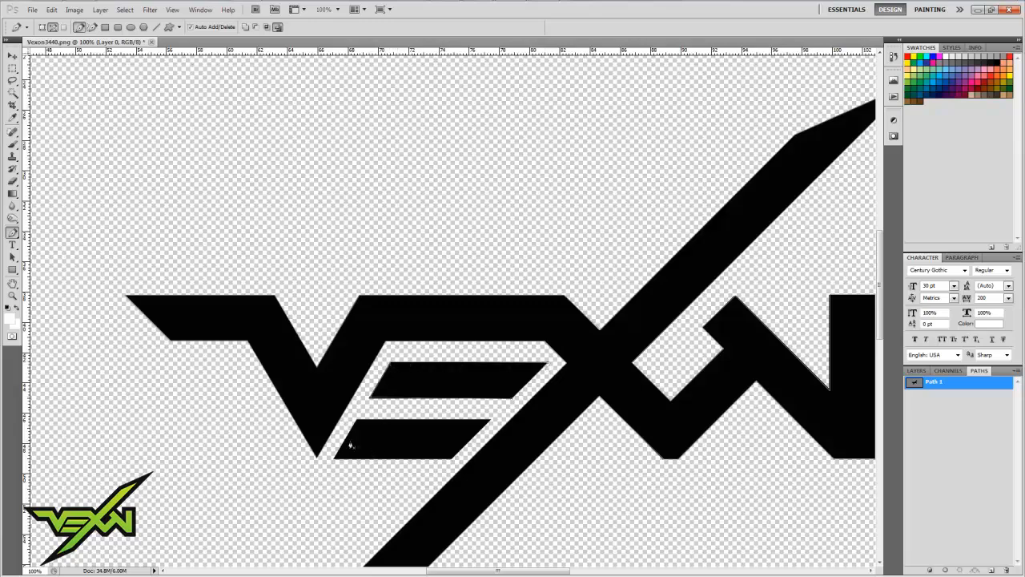
Trace the lower detached bar of the letter E as a closed subpath.
click(356, 419)
click(333, 459)
click(452, 460)
click(356, 419)
Locate the export option for sending paths to Illustrator, and delete the traced path Path 1.
click(32, 9)
mouse_move(68, 243)
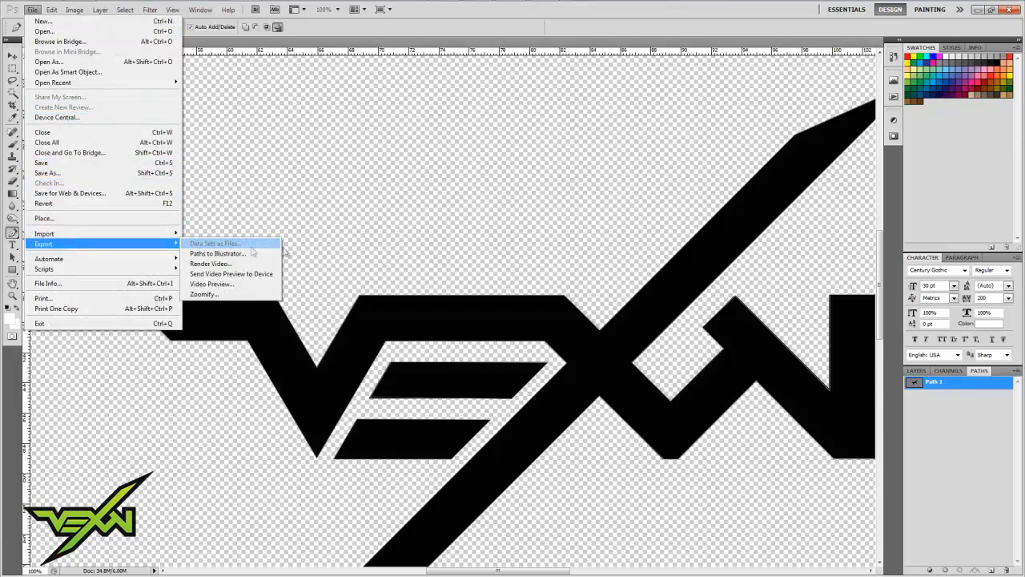
click(414, 252)
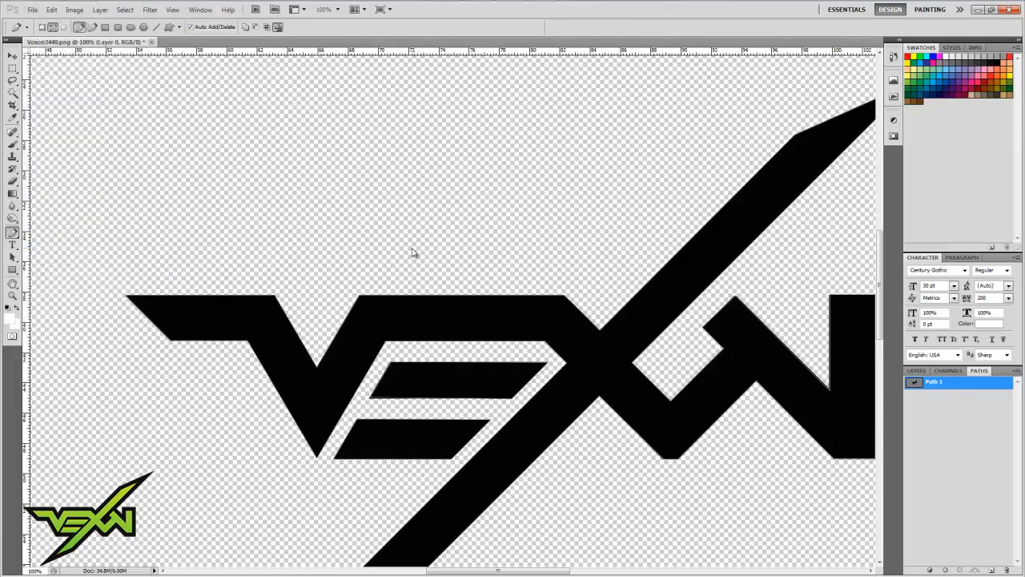
key(Delete)
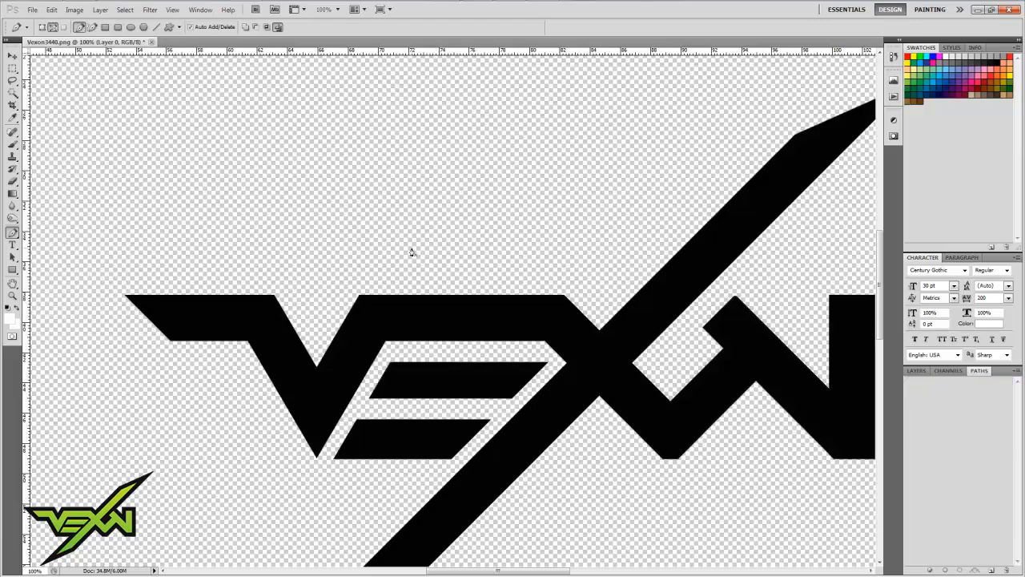
Close the logo document without saving its changes.
click(12, 56)
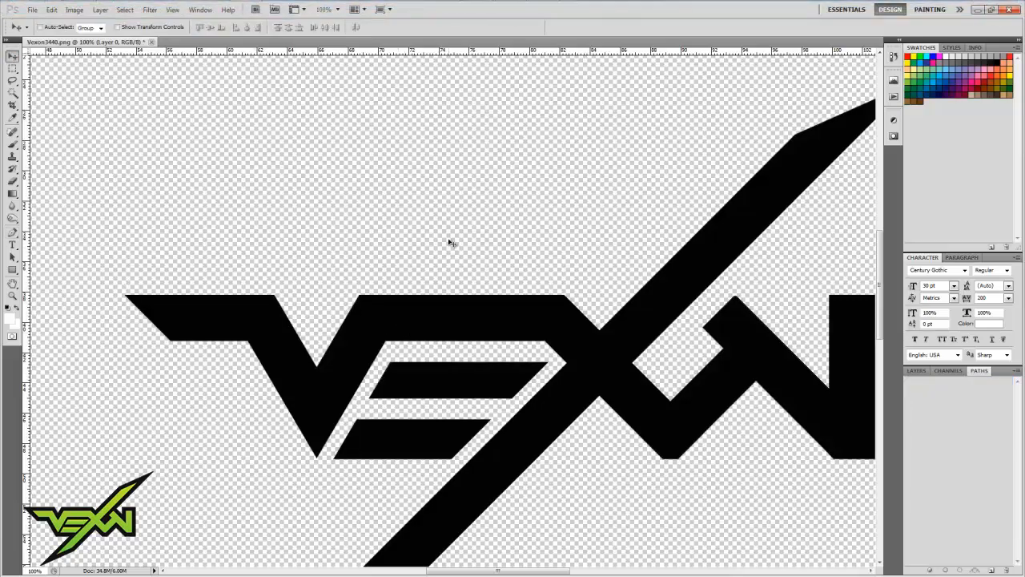
key(ctrl+minus)
key(ctrl+minus)
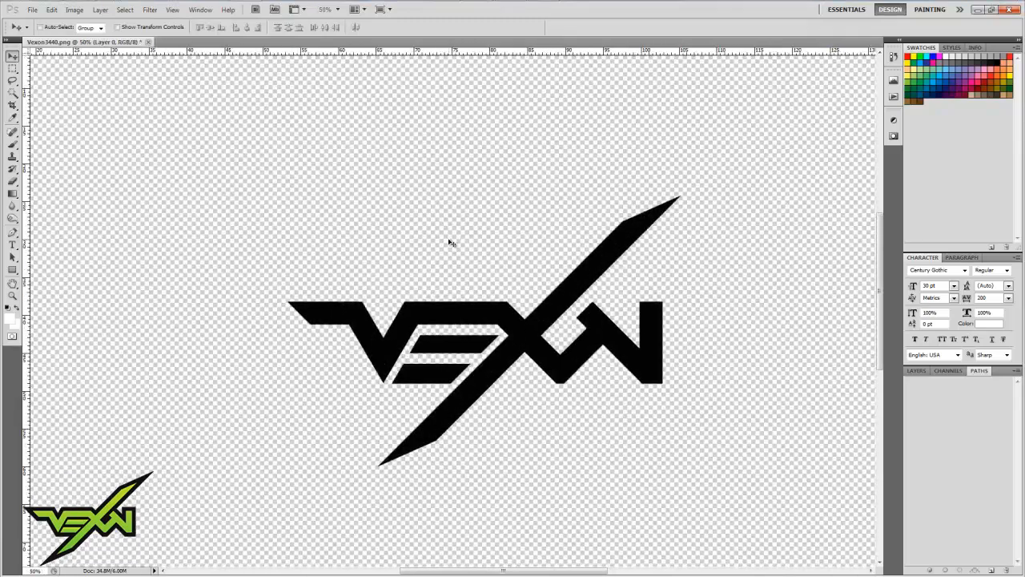
key(ctrl+minus)
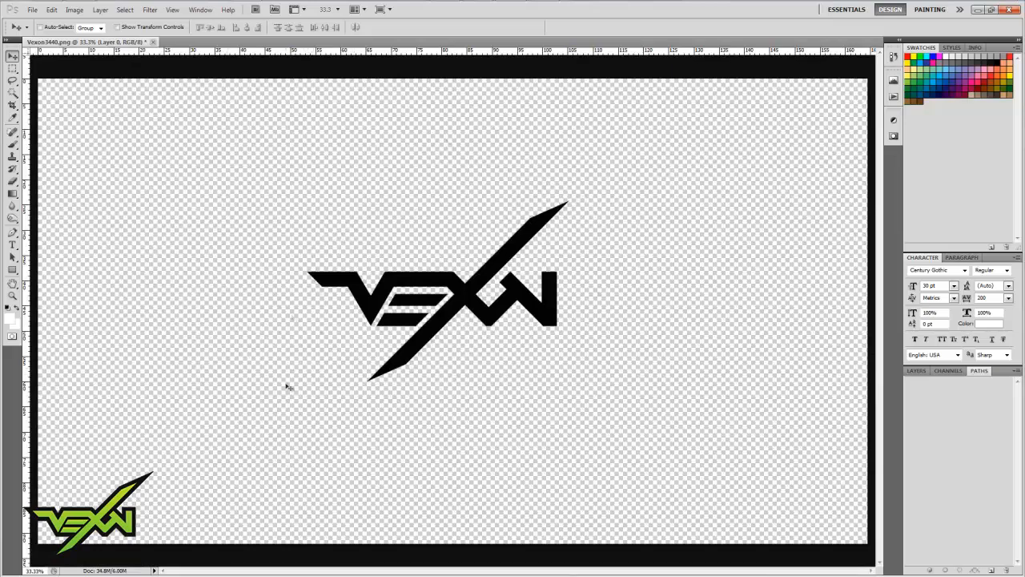
click(153, 41)
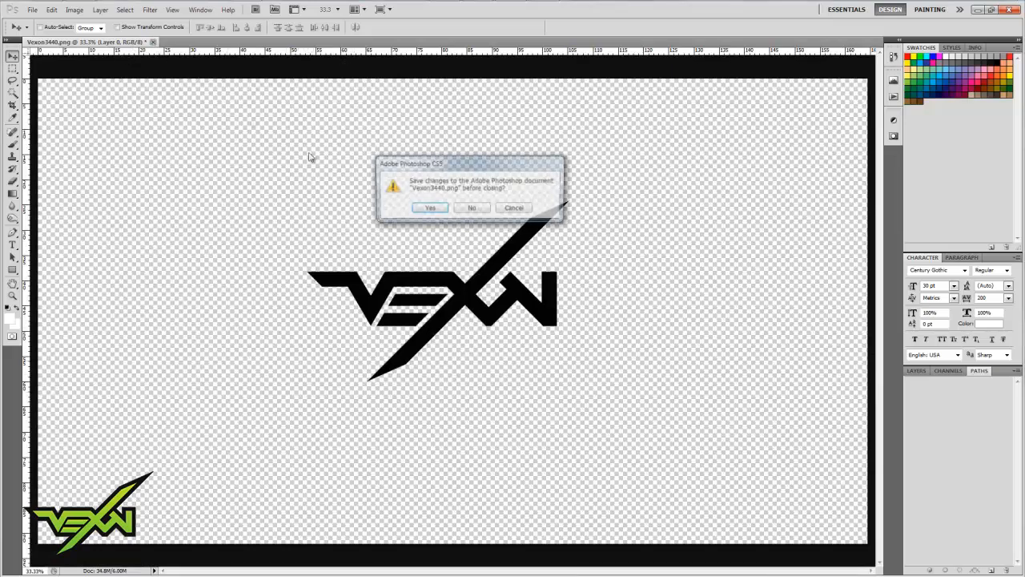
click(471, 208)
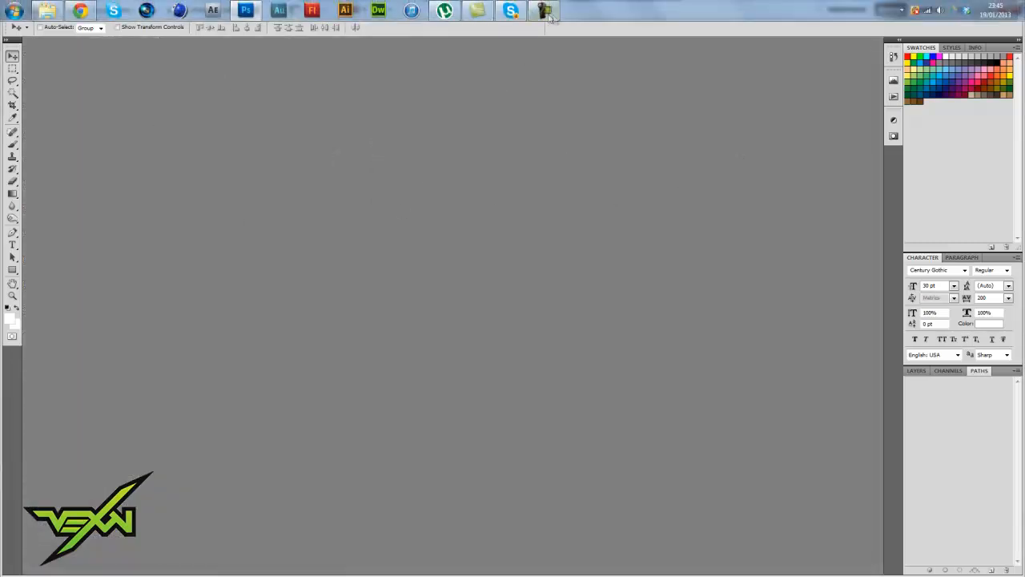
Switch to CINEMA 4D and search the libraries for "tutorial" to find a file to merge.
click(544, 11)
click(224, 50)
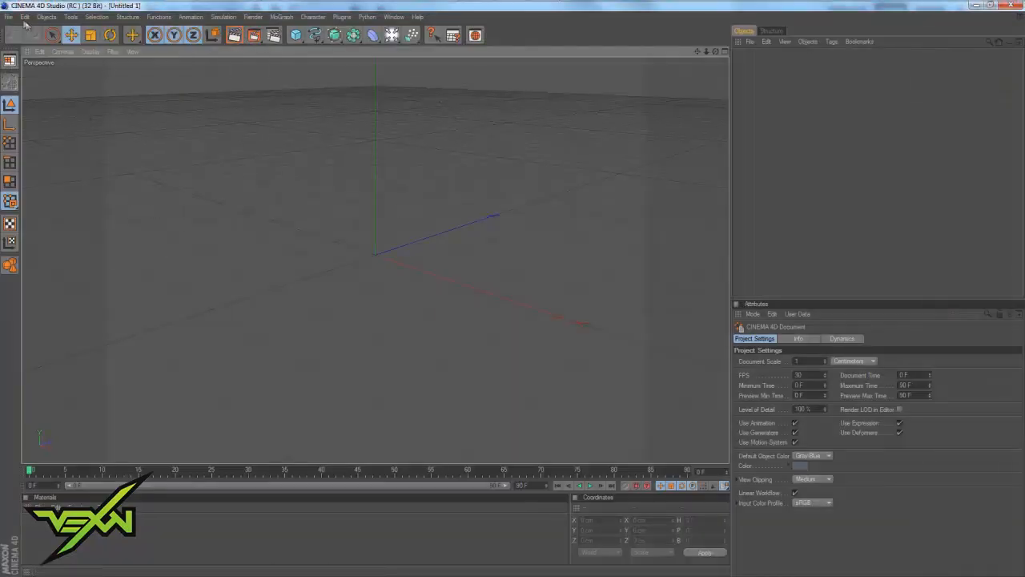
click(10, 16)
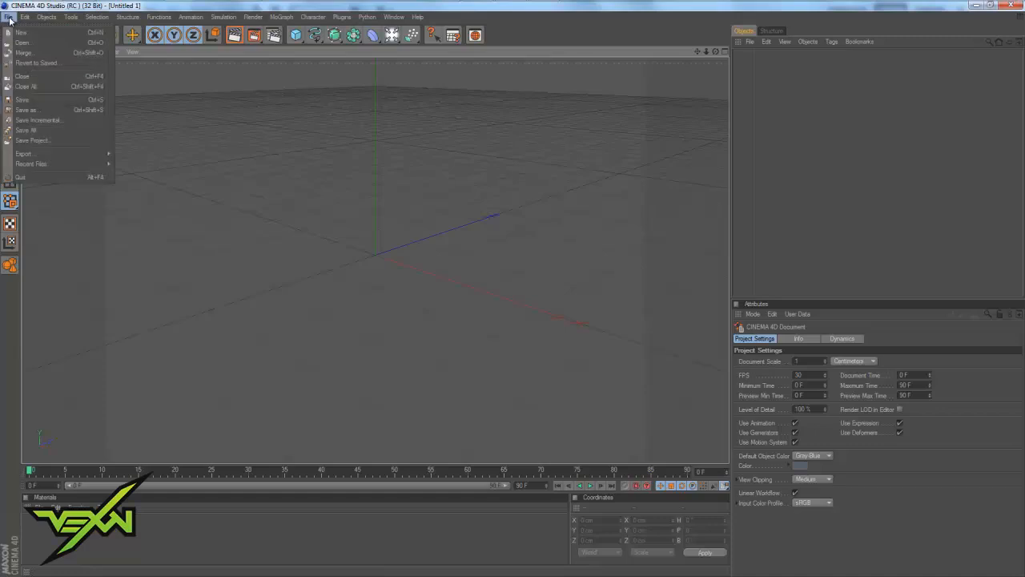
click(32, 53)
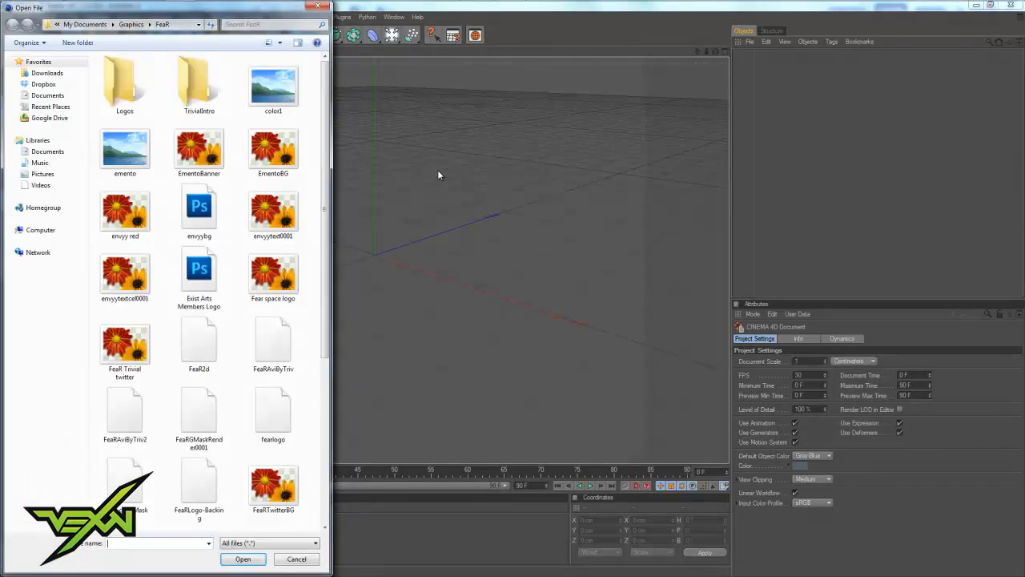
click(40, 140)
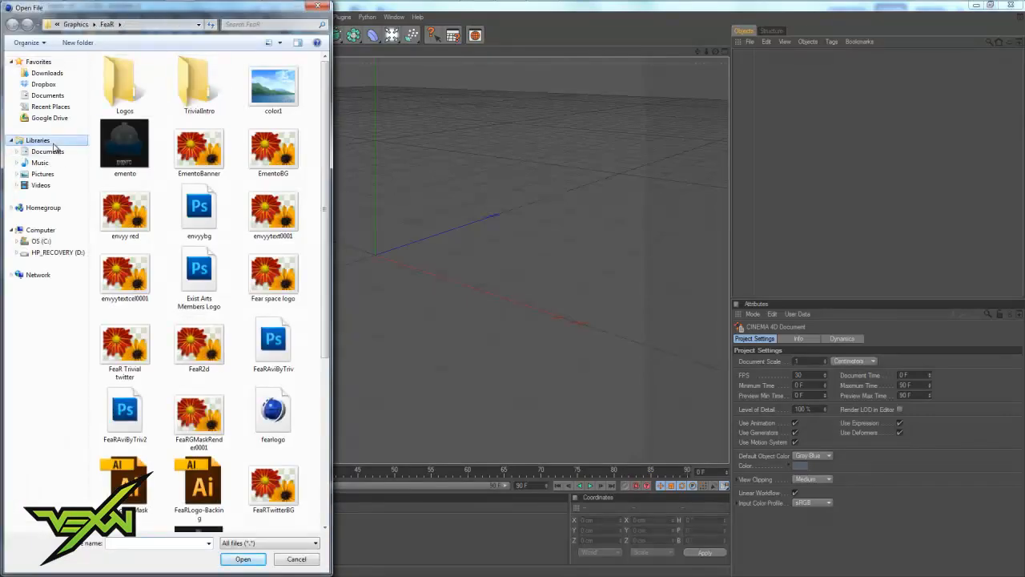
click(273, 25)
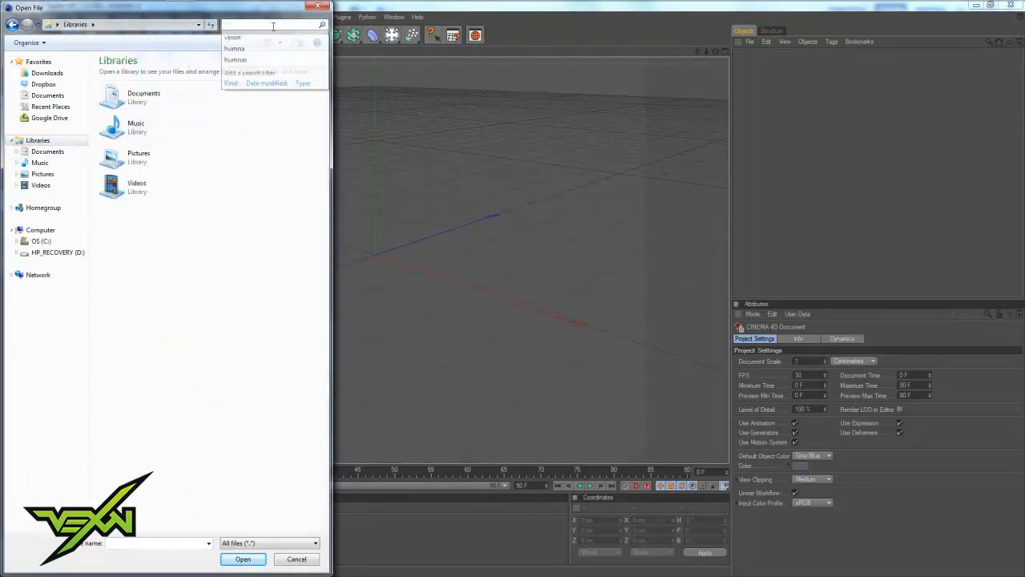
text(tutorial)
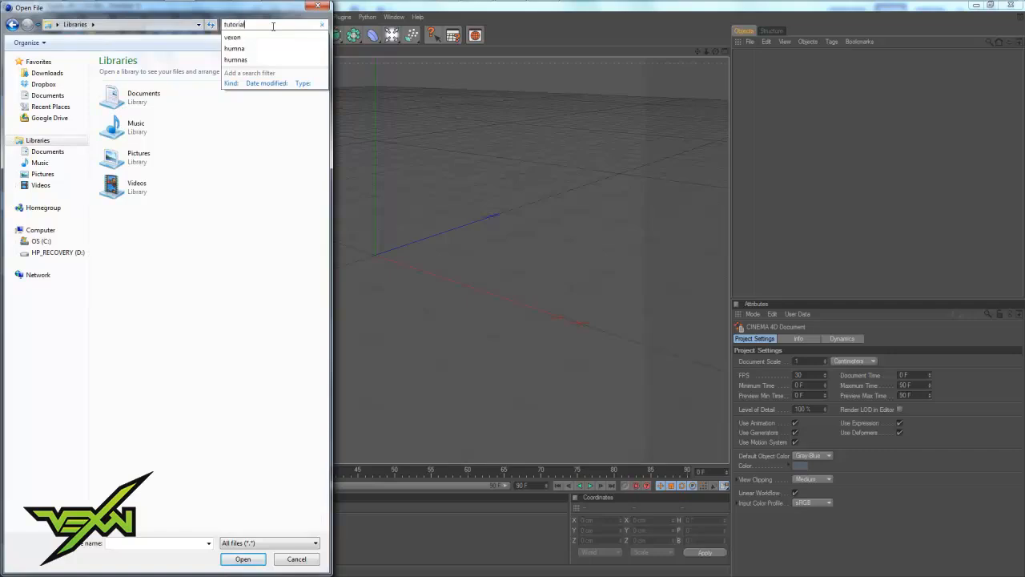
key(Return)
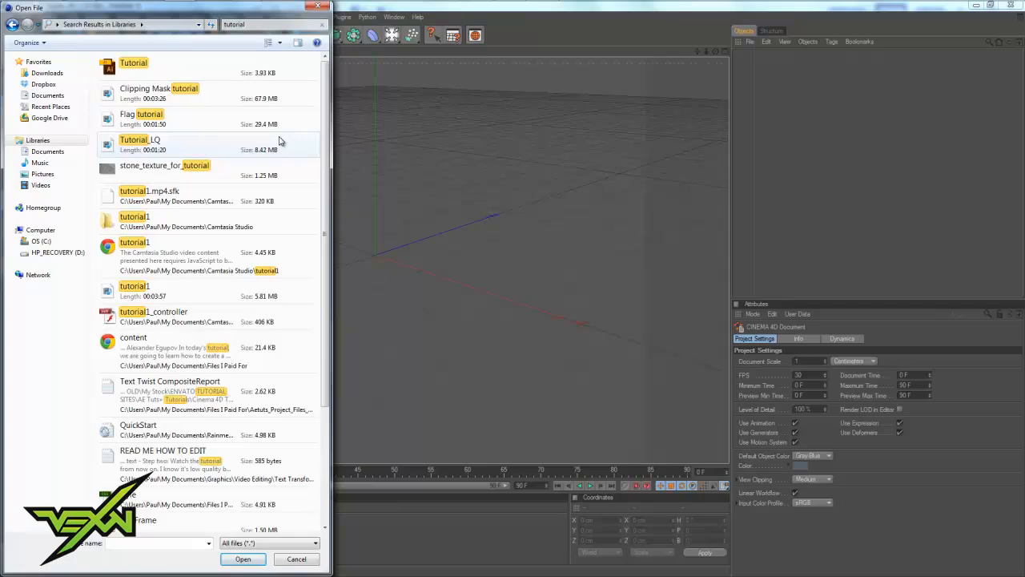
Merge the Tutorial Illustrator file into the scene at a scale of 1 centimetre with Connect Splines enabled.
click(138, 70)
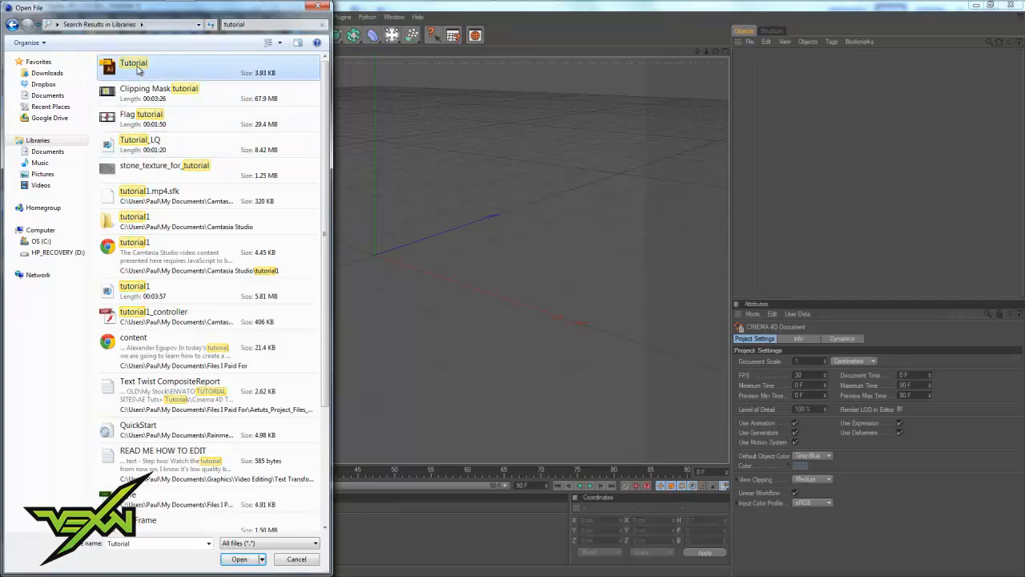
double_click(138, 71)
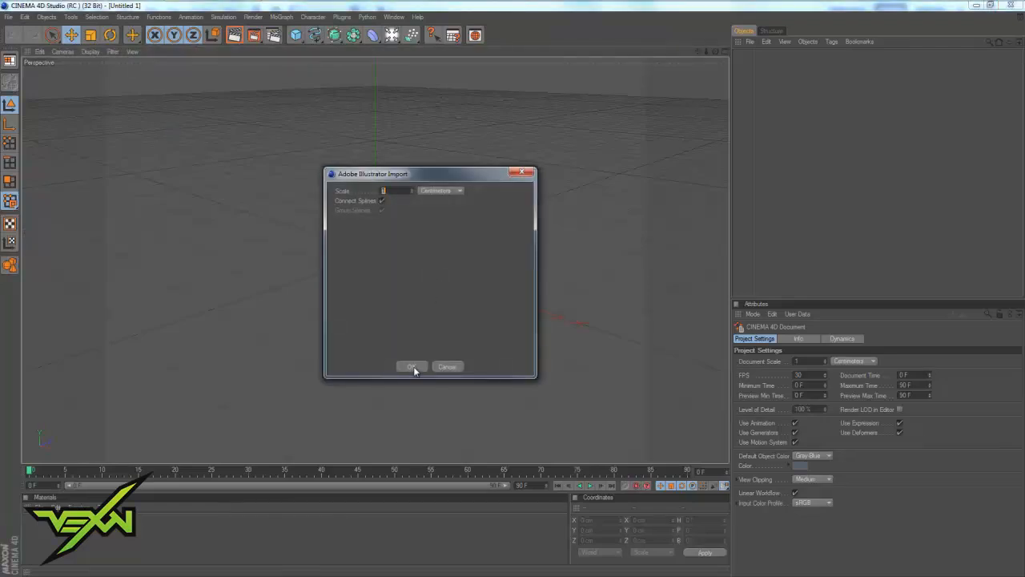
click(412, 367)
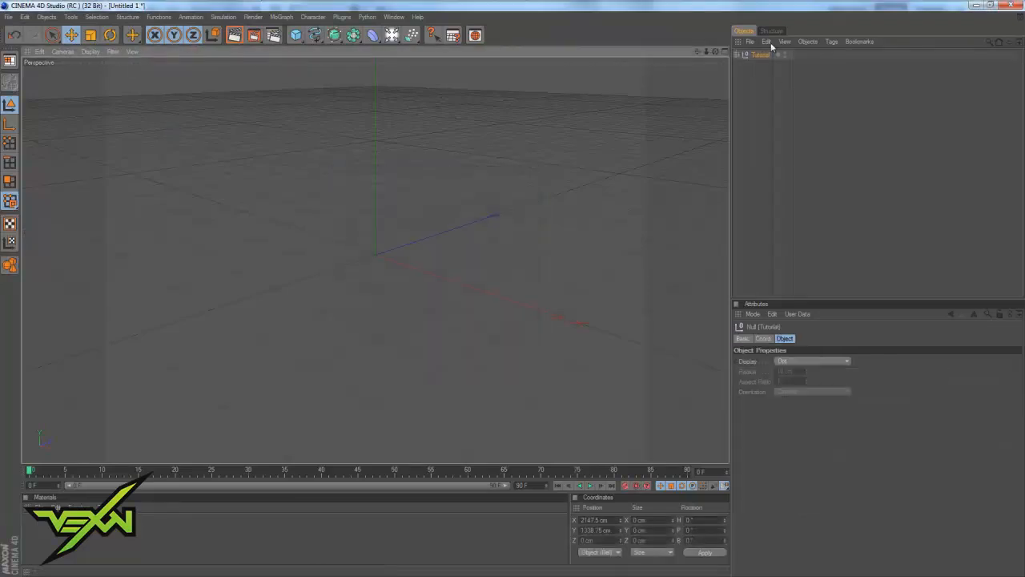
Check the merged Tutorial group and its child paths, and delete the group from the scene.
click(737, 55)
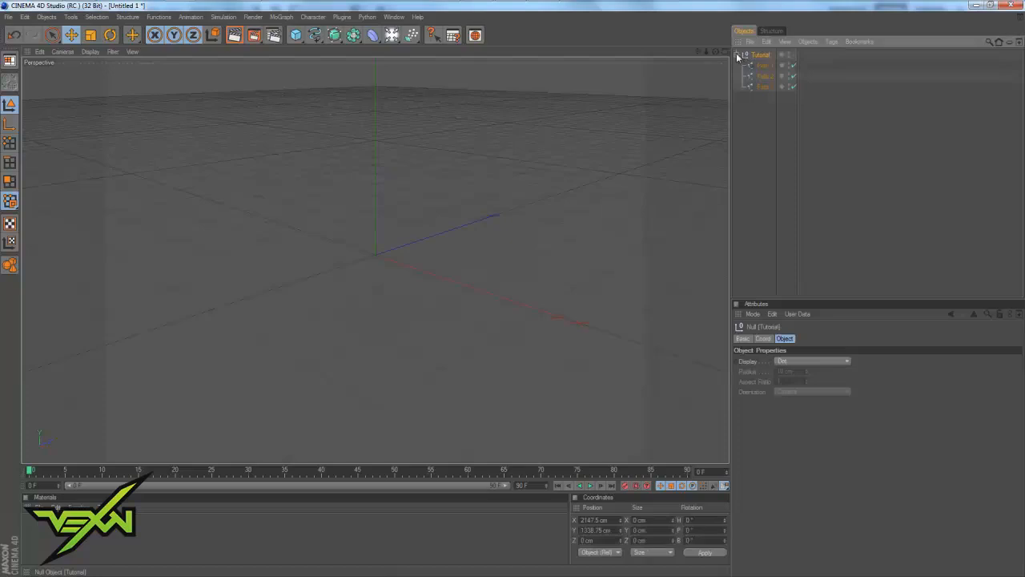
click(737, 56)
drag(716, 52, 513, 290)
click(762, 57)
drag(715, 52, 524, 291)
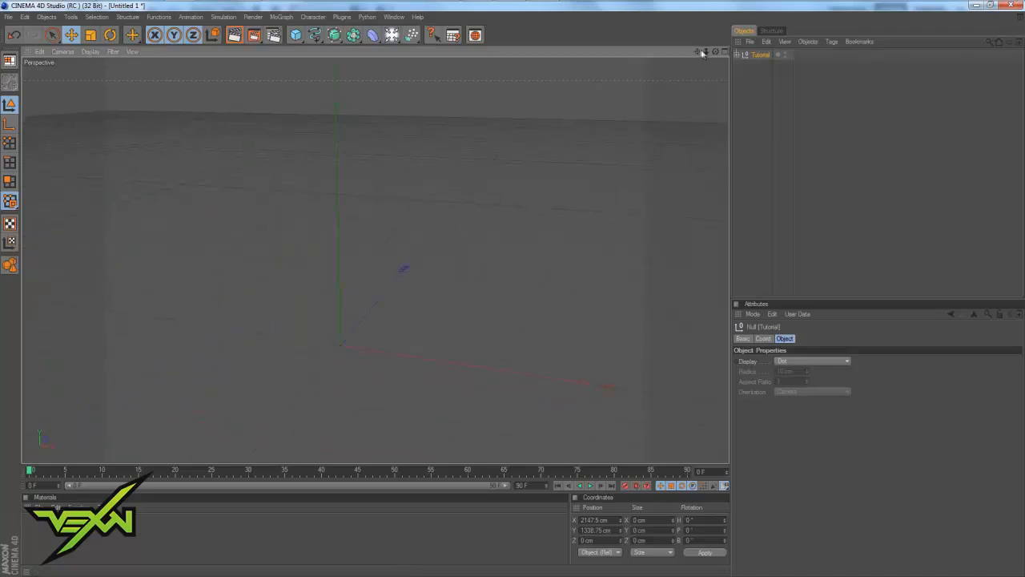
click(761, 57)
key(Delete)
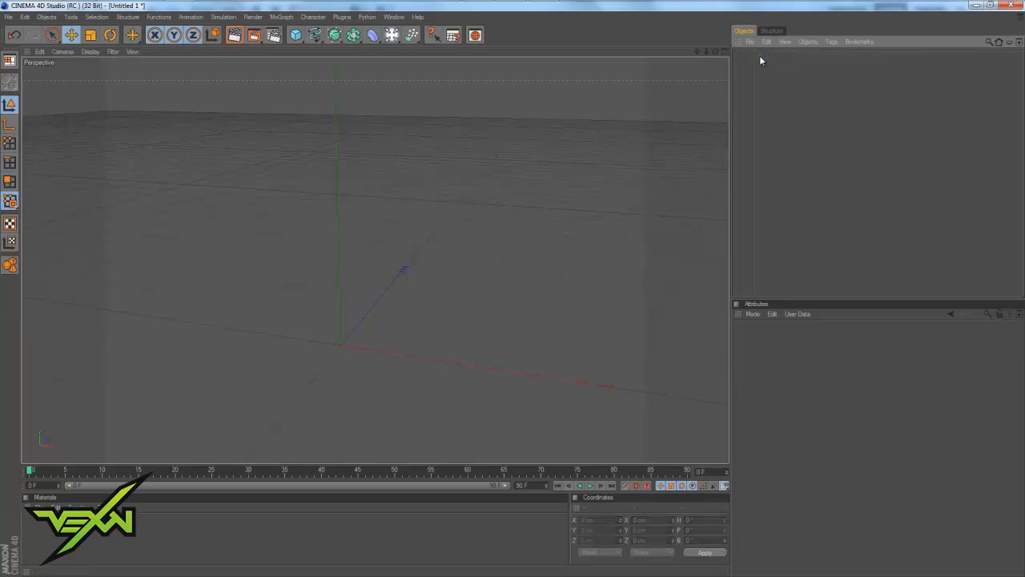
Find the Tutorial Illustrator file in the file explorer and load it into CINEMA 4D with the offered import settings.
click(50, 11)
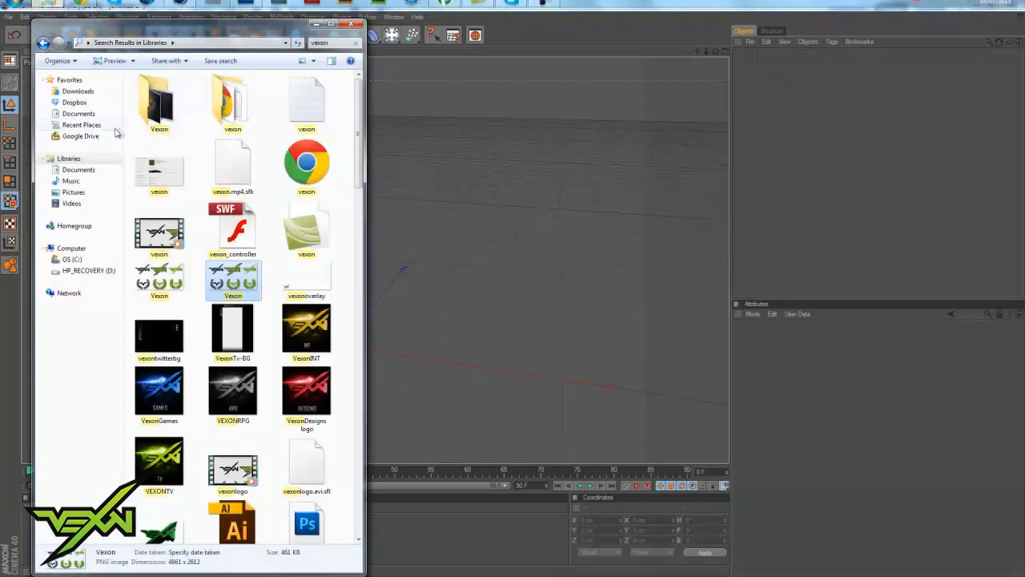
scroll(334, 302, down, 10)
scroll(335, 302, down, 10)
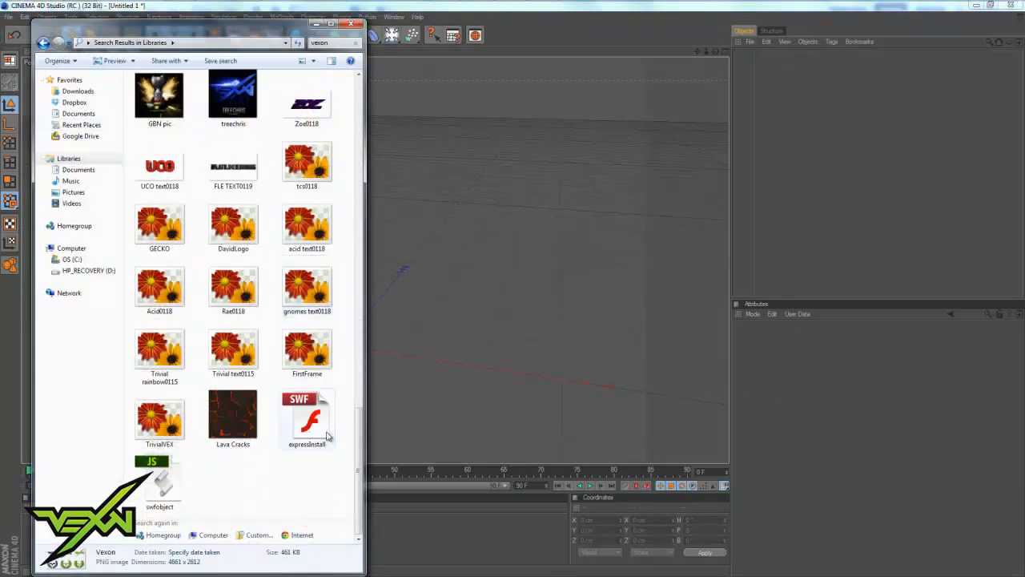
drag(360, 469, 359, 392)
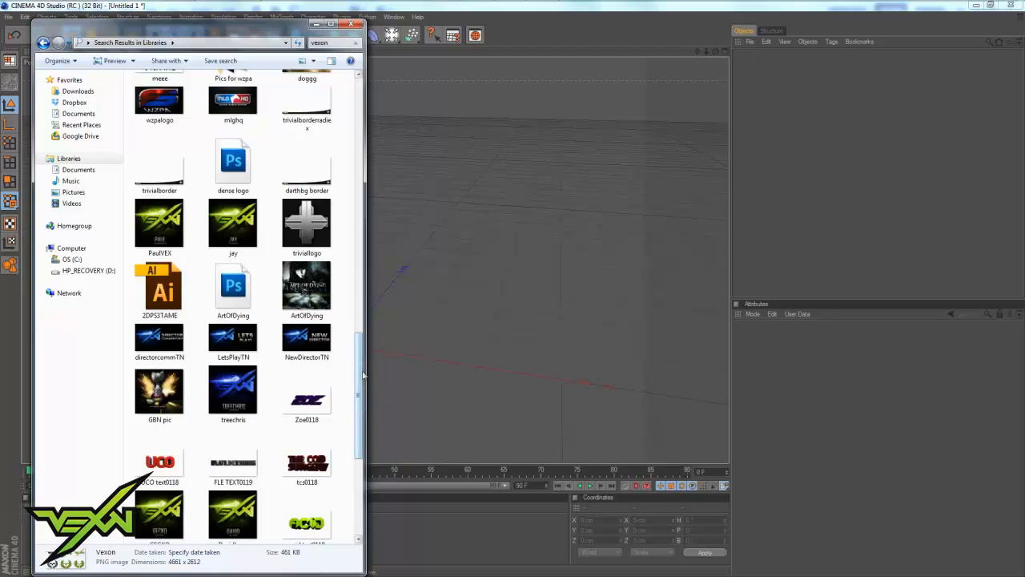
drag(360, 358, 350, 147)
drag(233, 424, 478, 297)
click(461, 381)
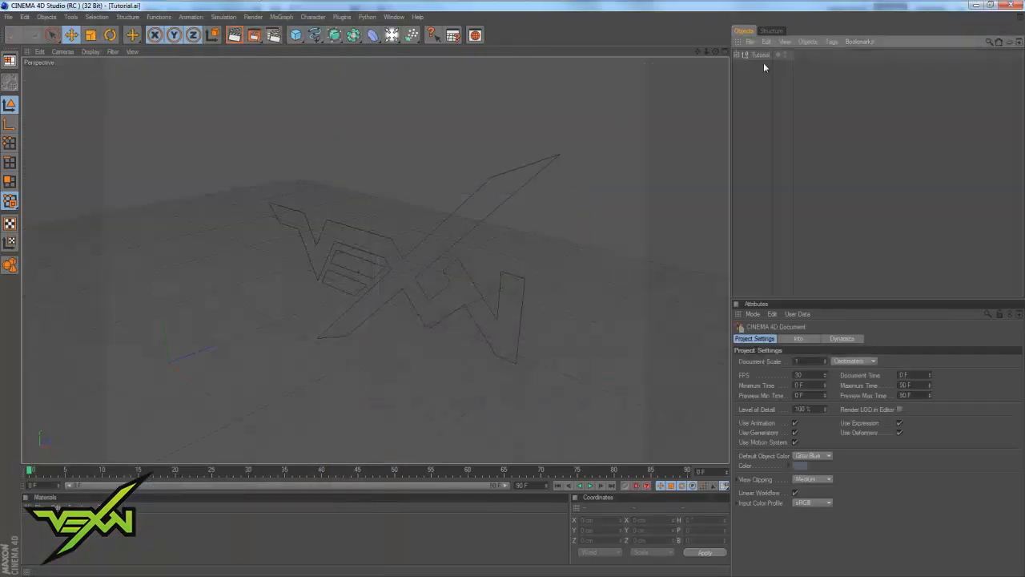
Select Path 1, Path 2 and Path 3 inside the Tutorial group and connect them into a single spline.
drag(715, 52, 511, 287)
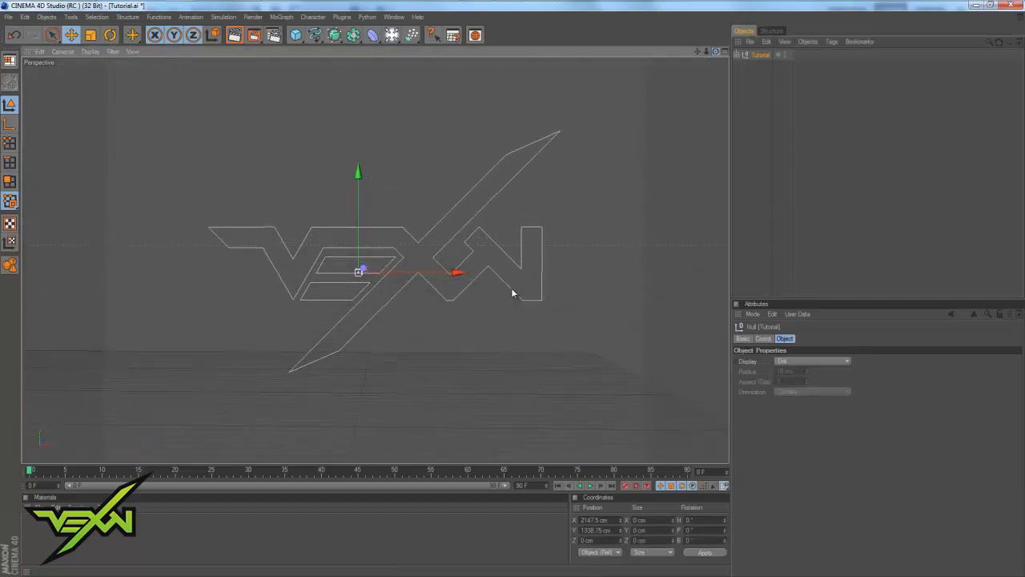
click(738, 56)
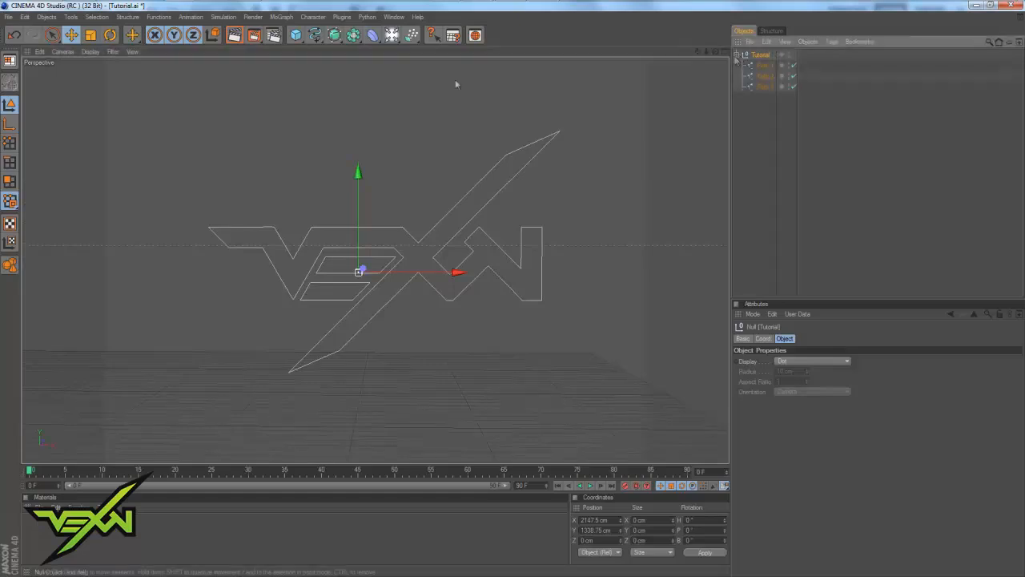
click(761, 66)
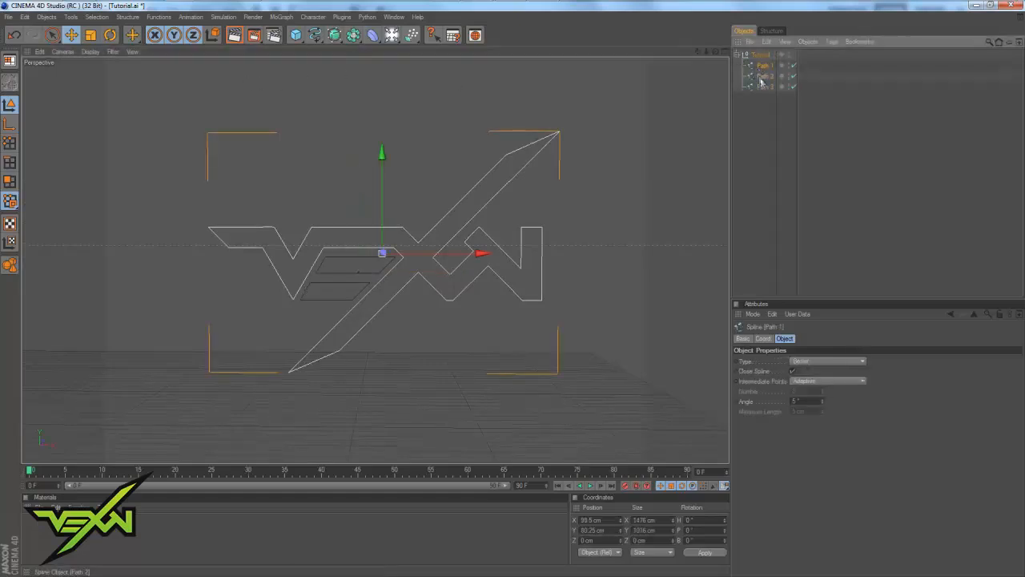
click(763, 87)
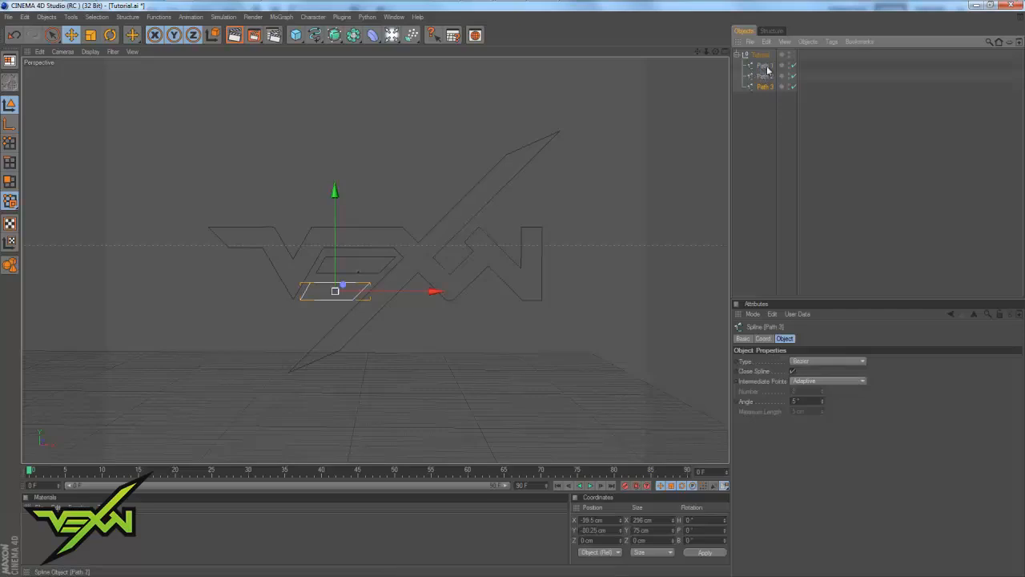
shift+click(766, 66)
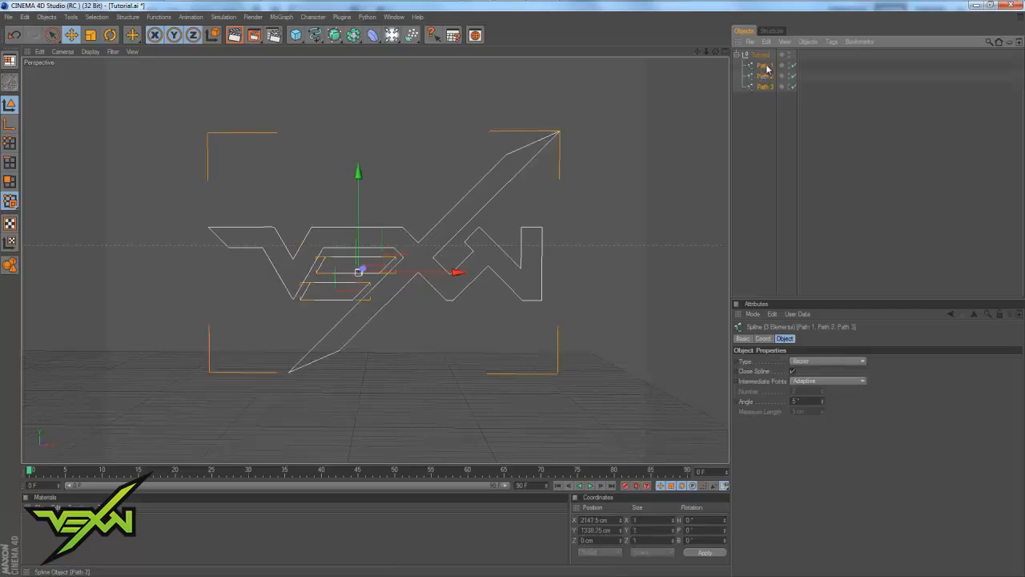
right_click(766, 69)
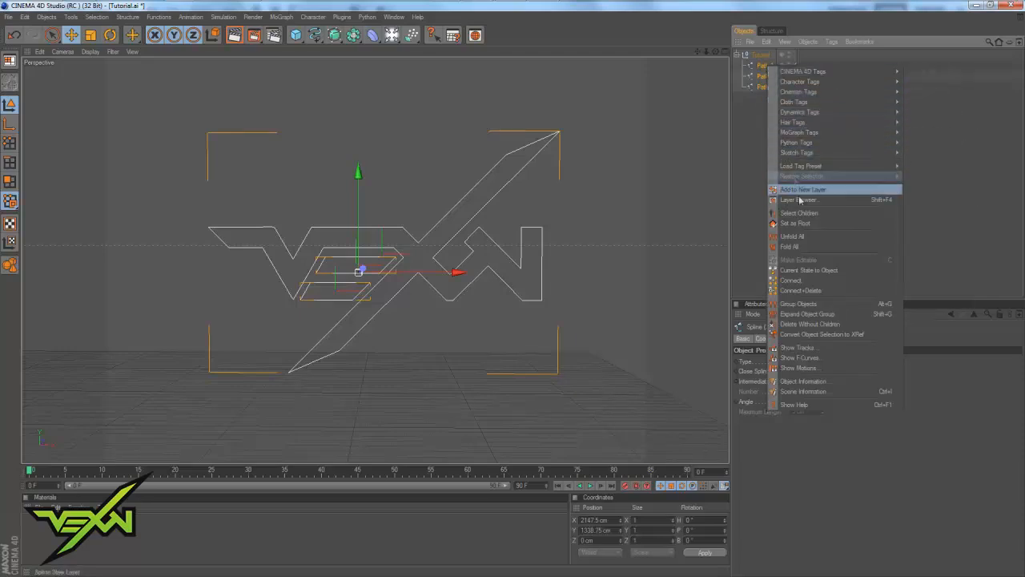
click(801, 290)
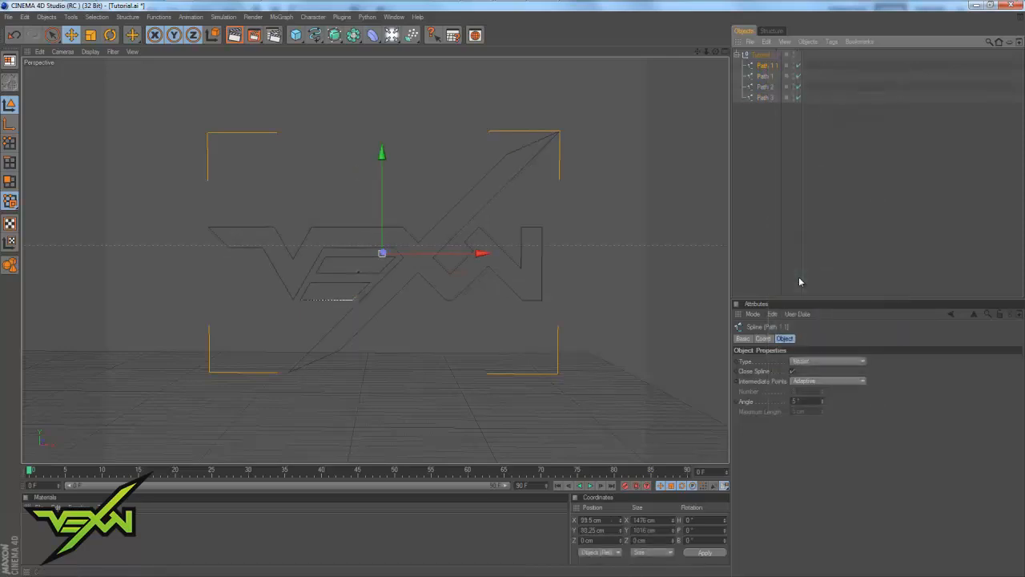
Delete the three original paths and move the connected spline out of the Tutorial group.
shift+click(765, 97)
key(Delete)
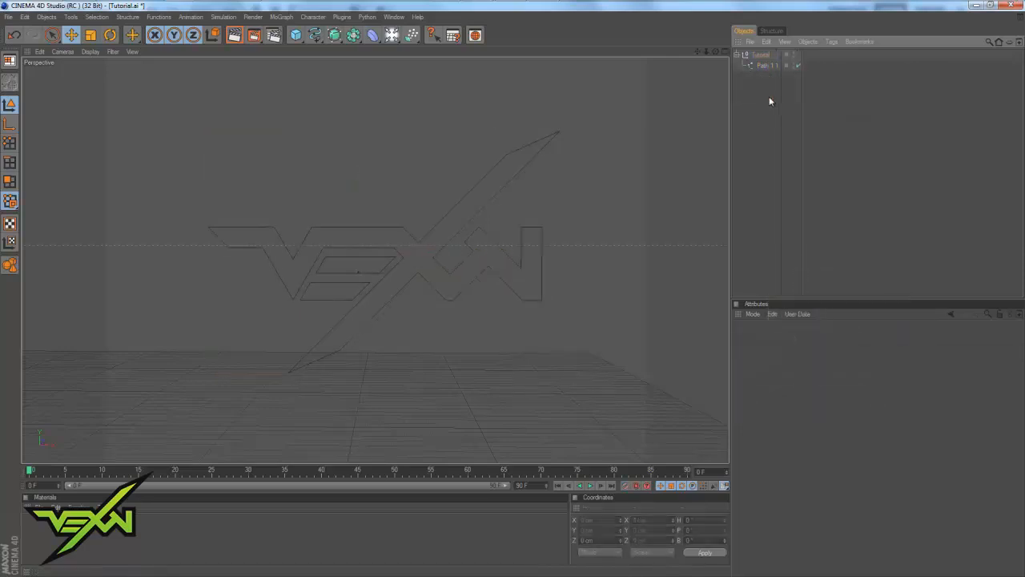
click(761, 55)
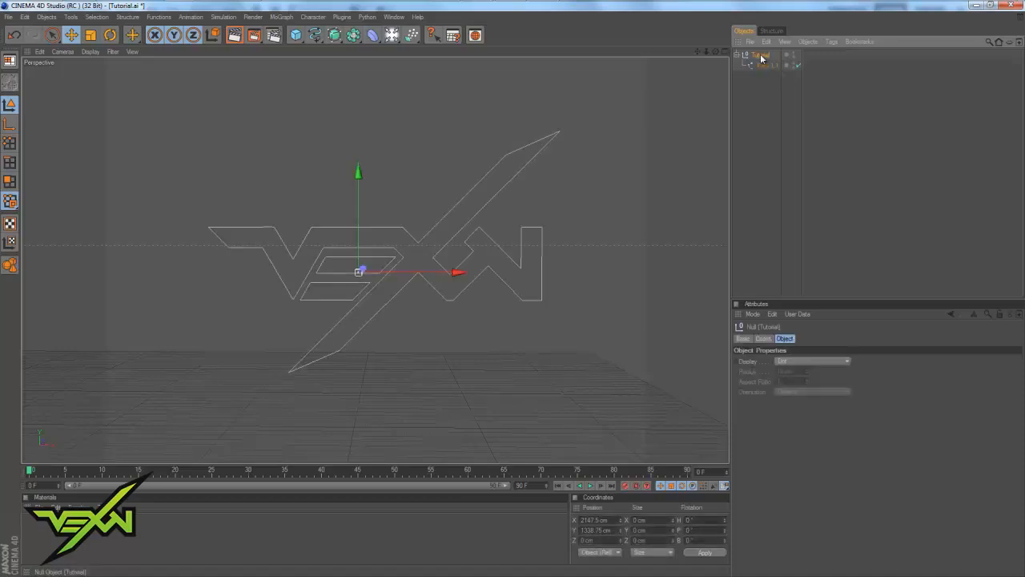
click(766, 65)
drag(763, 53, 763, 52)
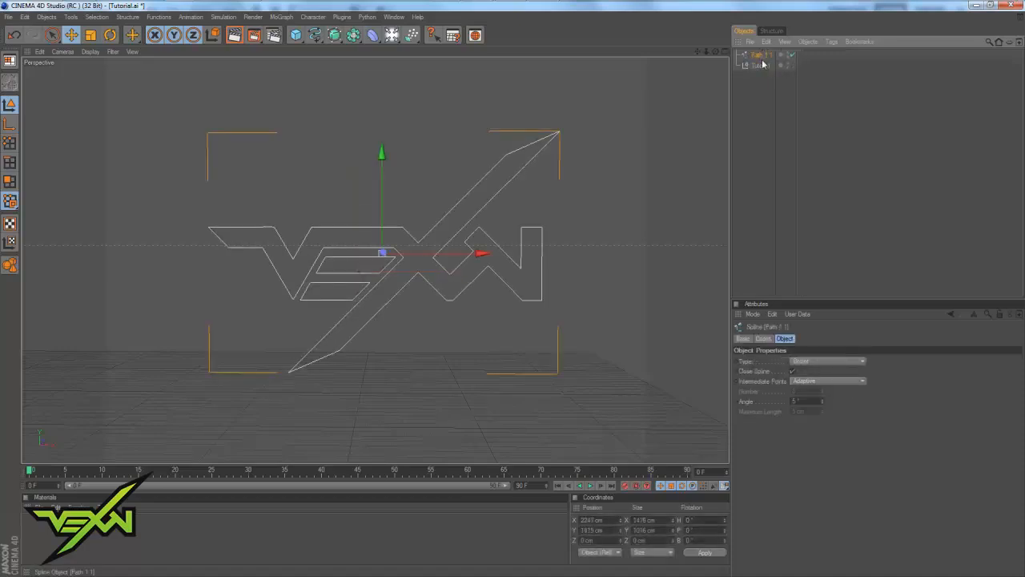
Delete the emptied Tutorial group from the scene.
click(763, 68)
key(Delete)
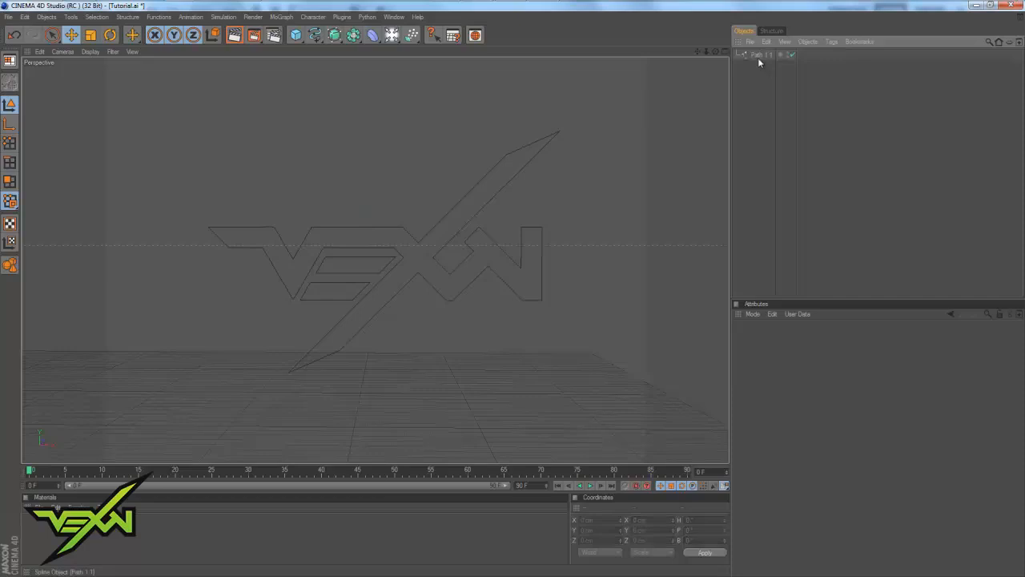
Add an Extrude NURBS object to the scene and set its Z movement to 90 cm.
click(757, 56)
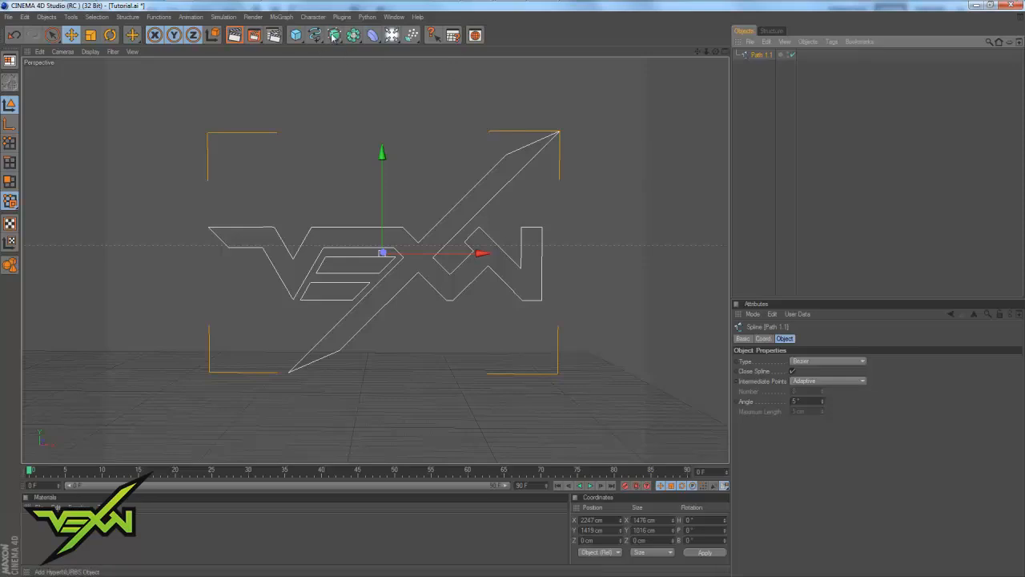
drag(334, 36, 436, 45)
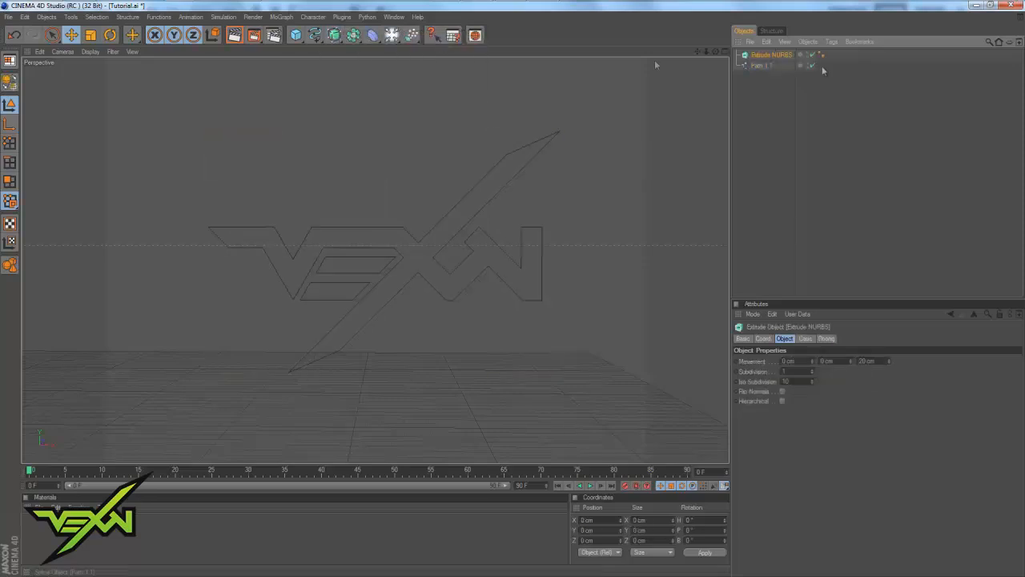
click(869, 360)
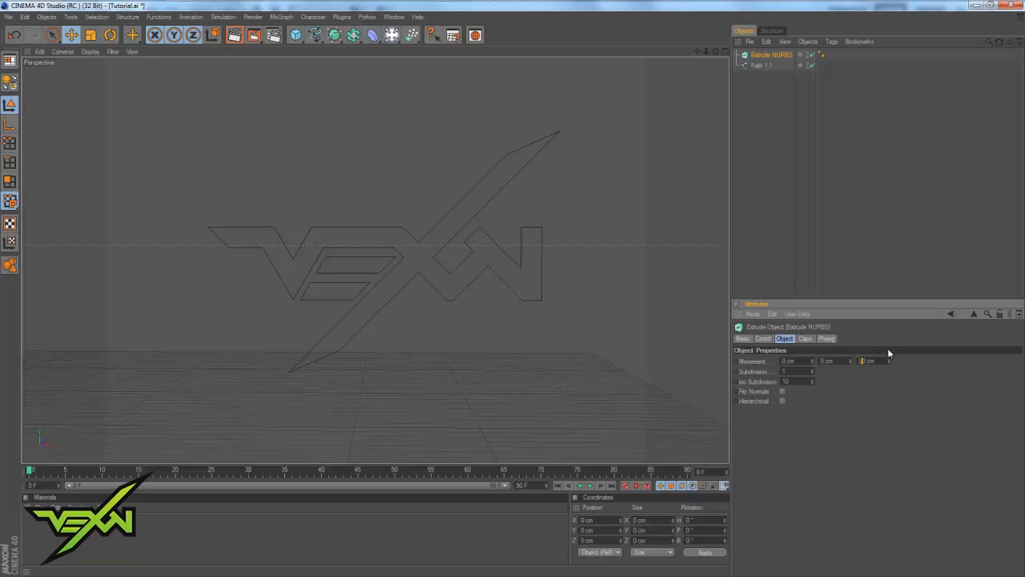
Set both the start and end caps of the Extrude NURBS to Fillet Cap with a radius of 1 cm.
click(805, 338)
click(803, 362)
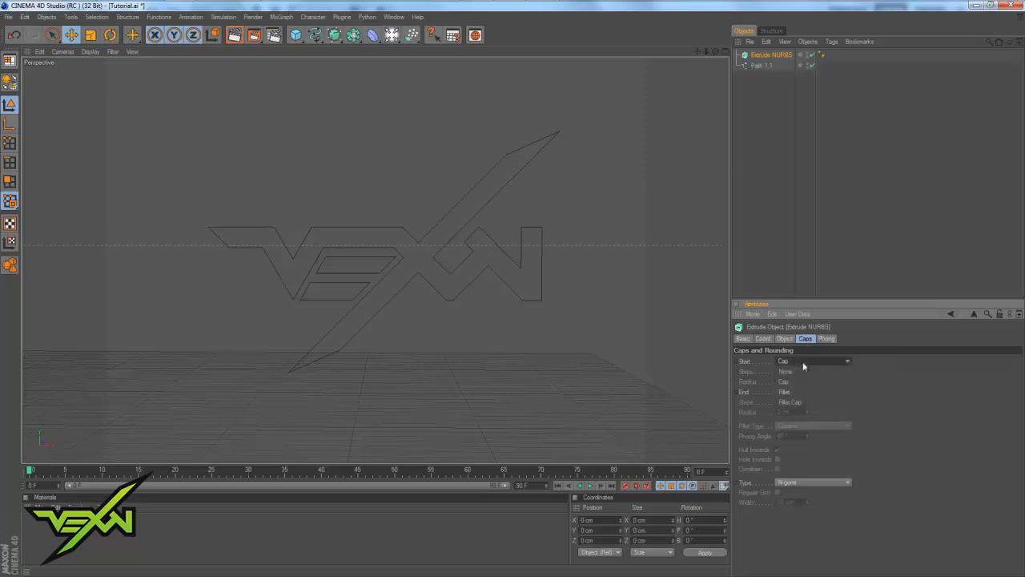
click(796, 405)
click(781, 380)
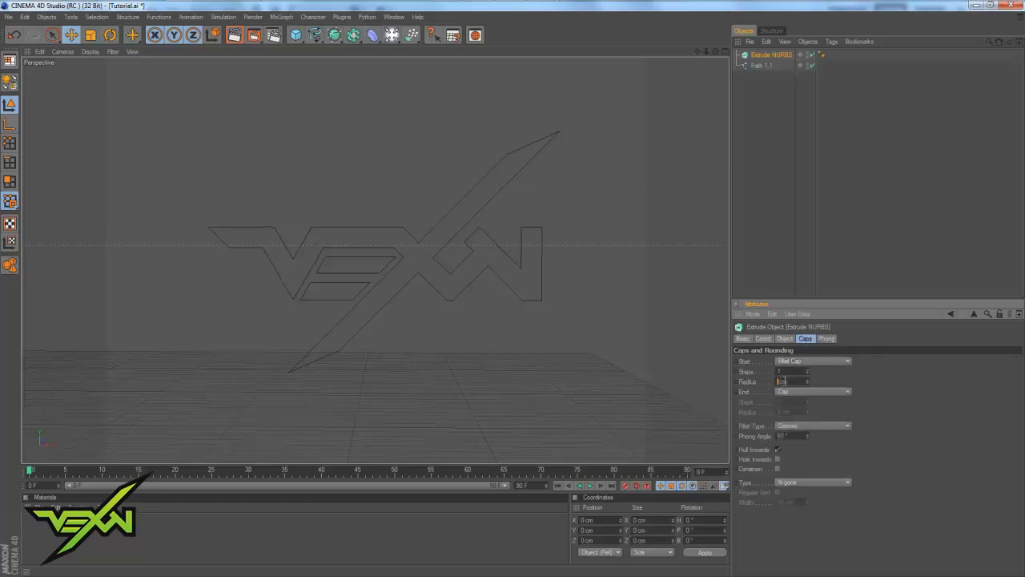
text(1)
click(792, 394)
click(795, 406)
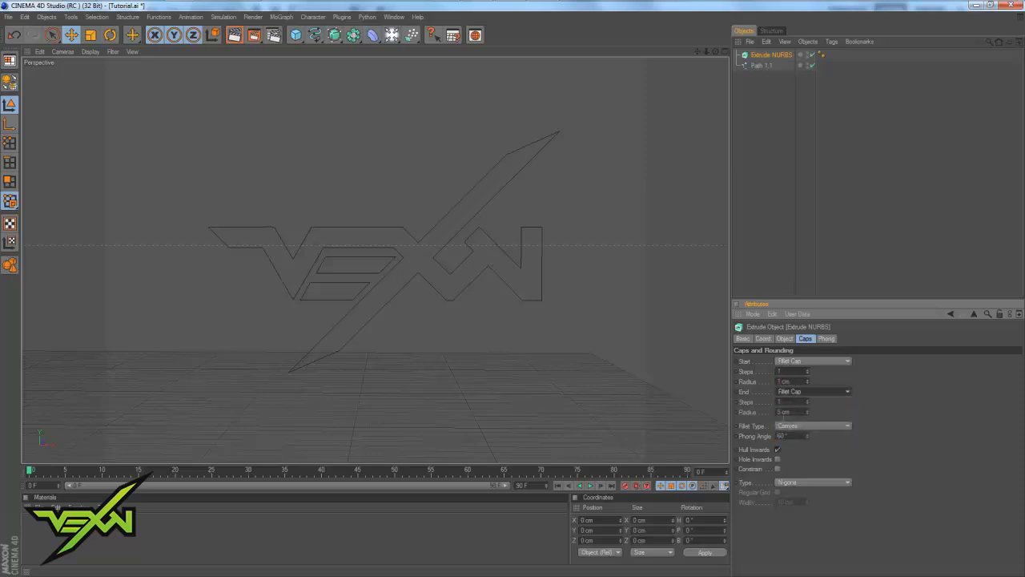
click(783, 412)
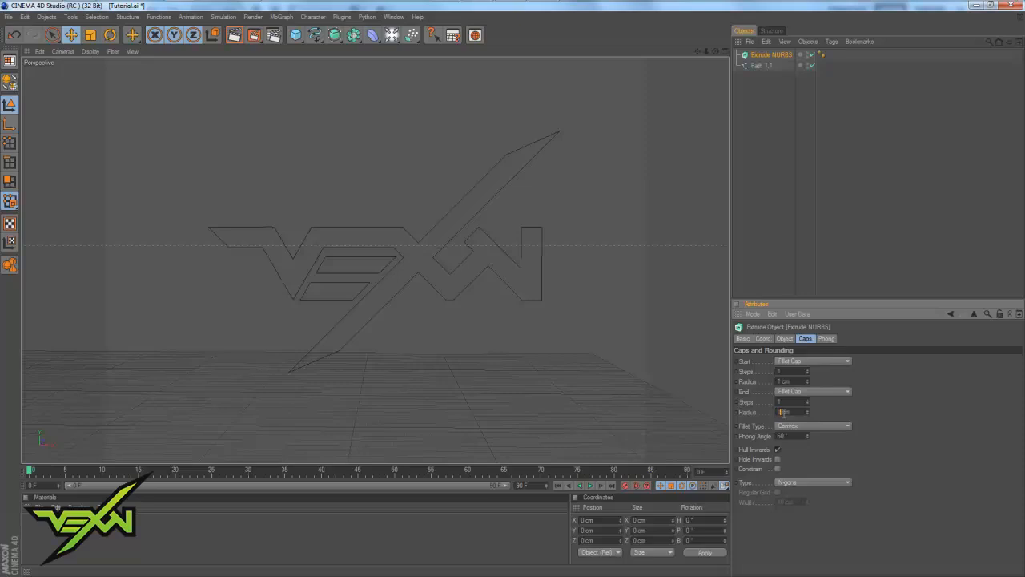
Nest the Path 1.1 spline under the Extrude NURBS and select the Extrude NURBS object.
click(762, 67)
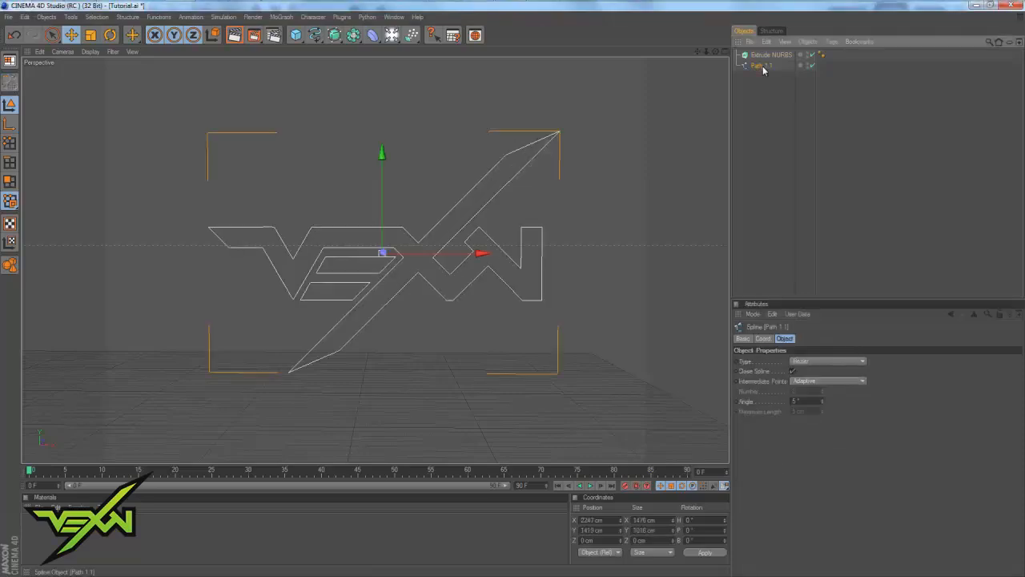
drag(759, 63, 763, 56)
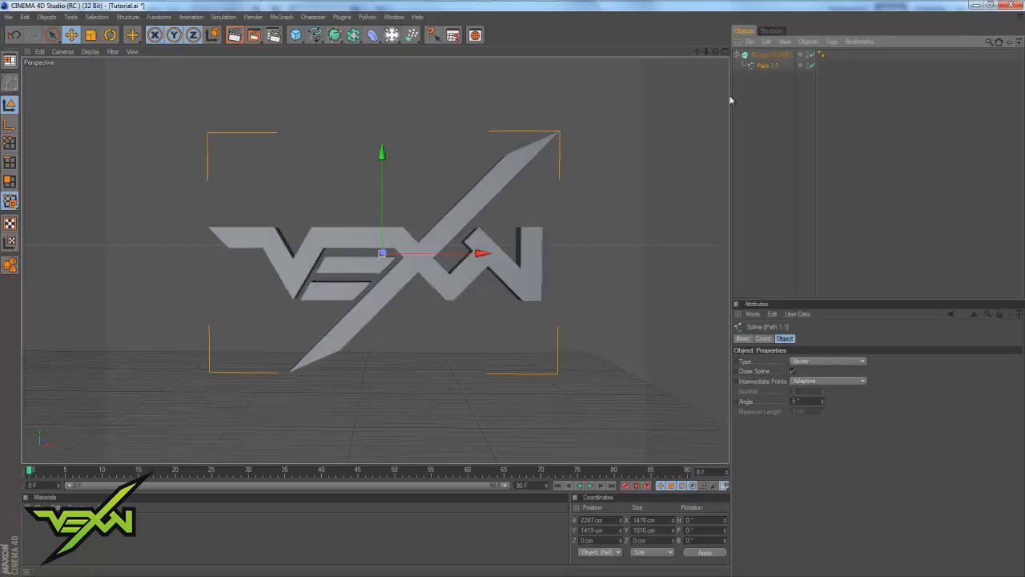
click(769, 55)
Deepen the logo's extrusion by raising the Extrude NURBS Z movement to 407 cm.
scroll(482, 217, down, 3)
scroll(483, 219, up, 7)
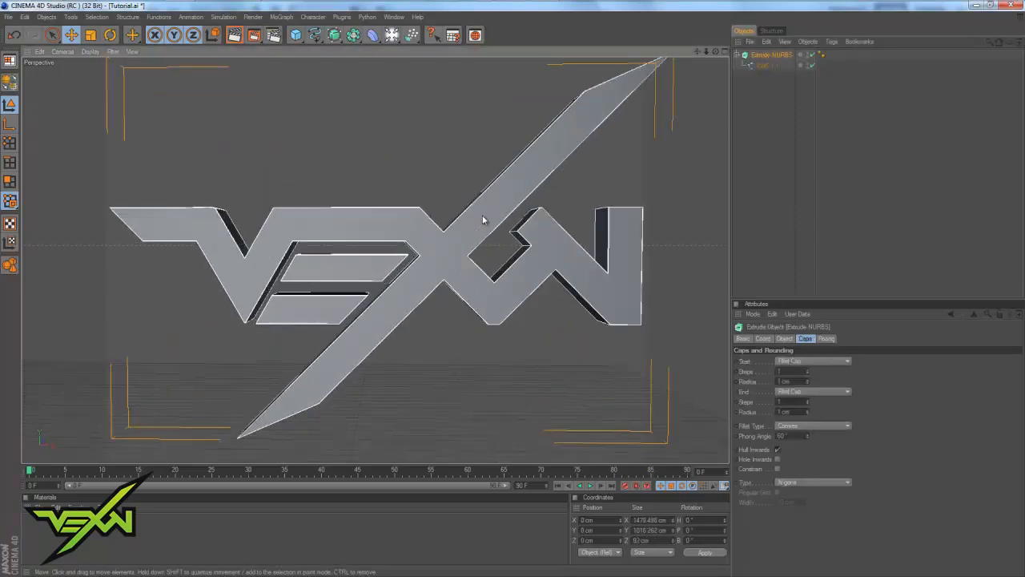
scroll(483, 219, down, 5)
scroll(501, 214, down, 2)
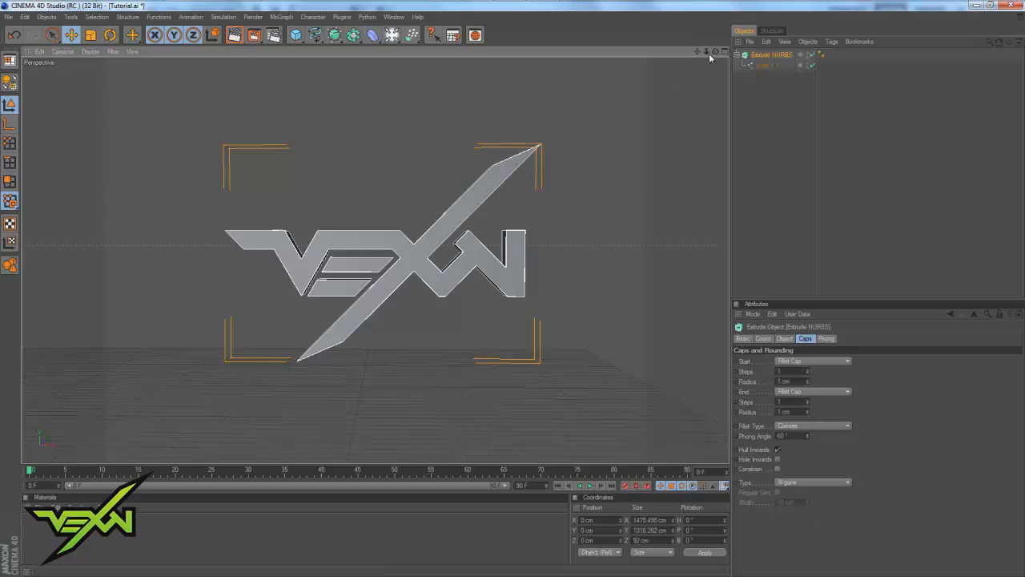
drag(716, 53, 515, 291)
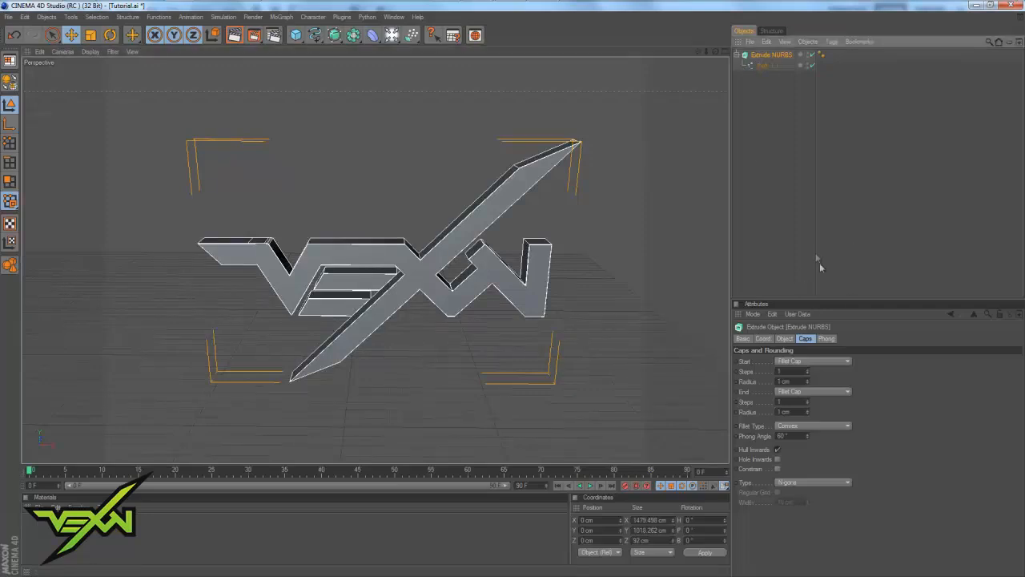
click(785, 338)
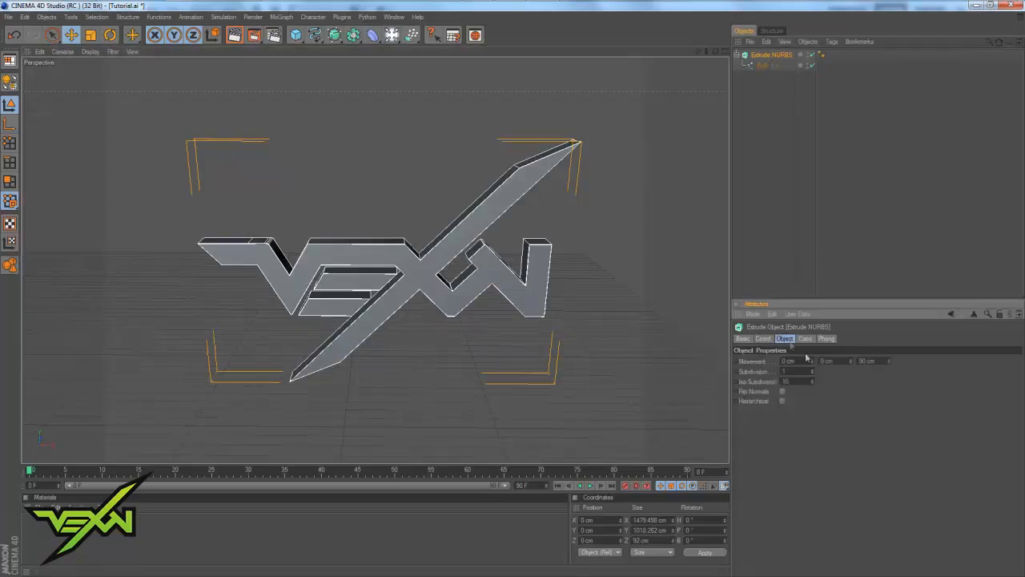
drag(888, 360, 889, 360)
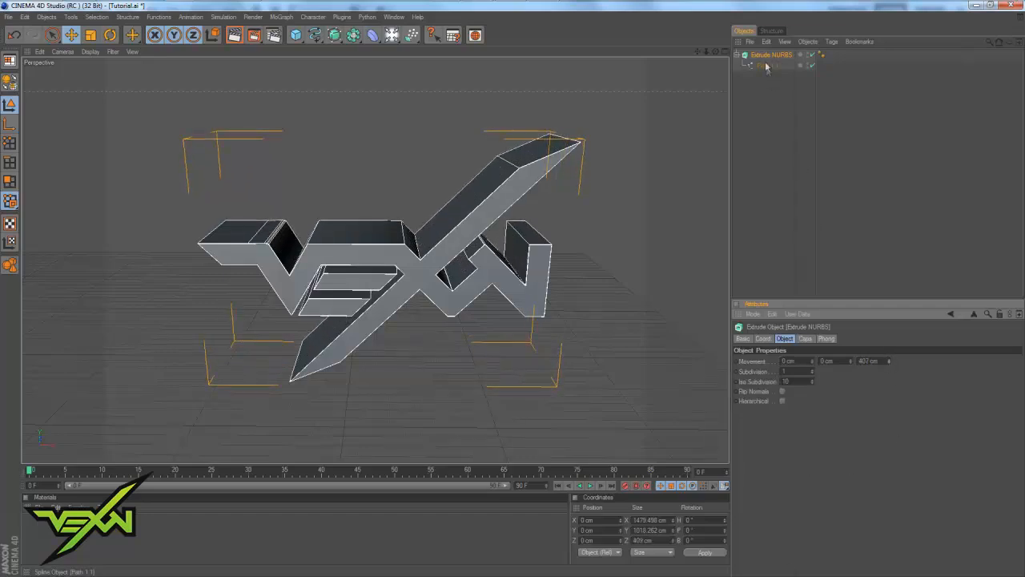
Set the start and end fillet cap radii of the Extrude NURBS to 5 cm.
click(805, 338)
drag(807, 382, 807, 384)
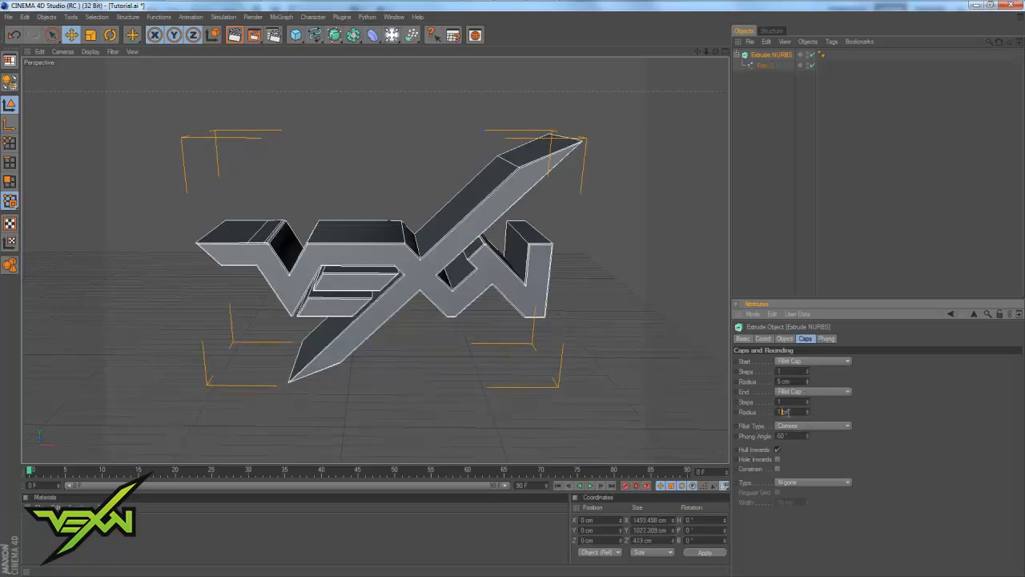
text(5)
key(Return)
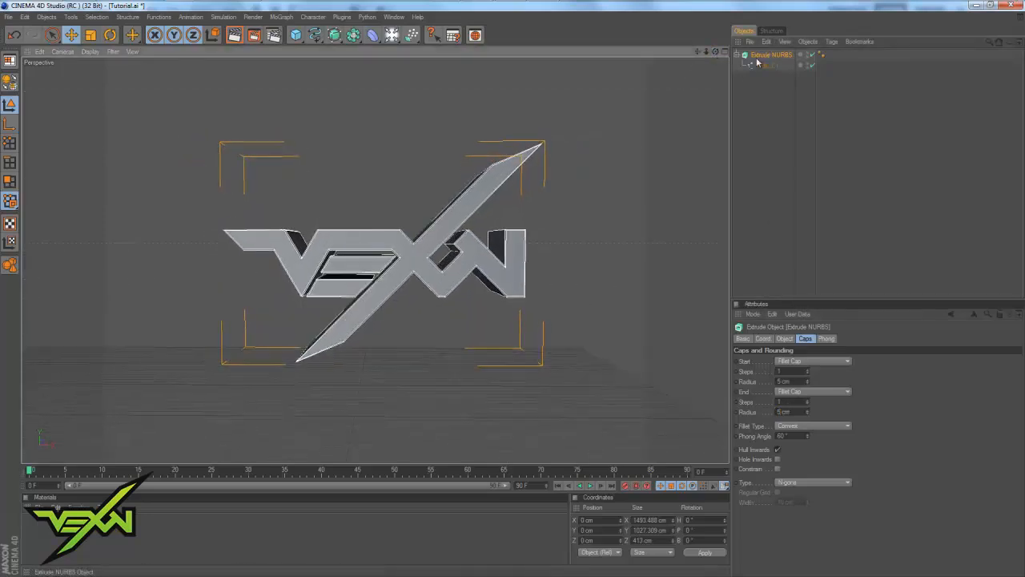
click(772, 56)
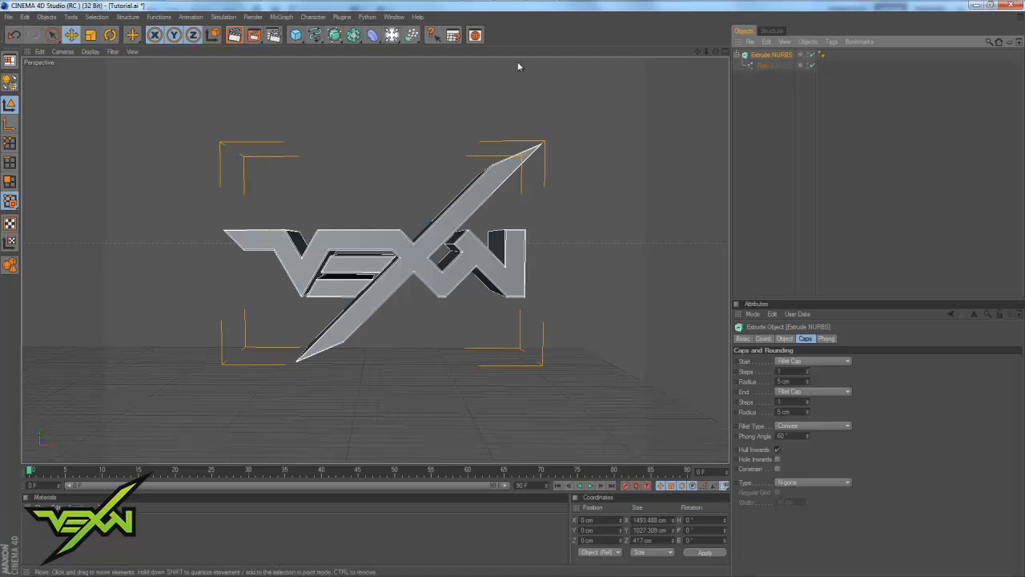
Set the render output to the HDV/HDTV 720 29.97 film/video preset.
click(275, 37)
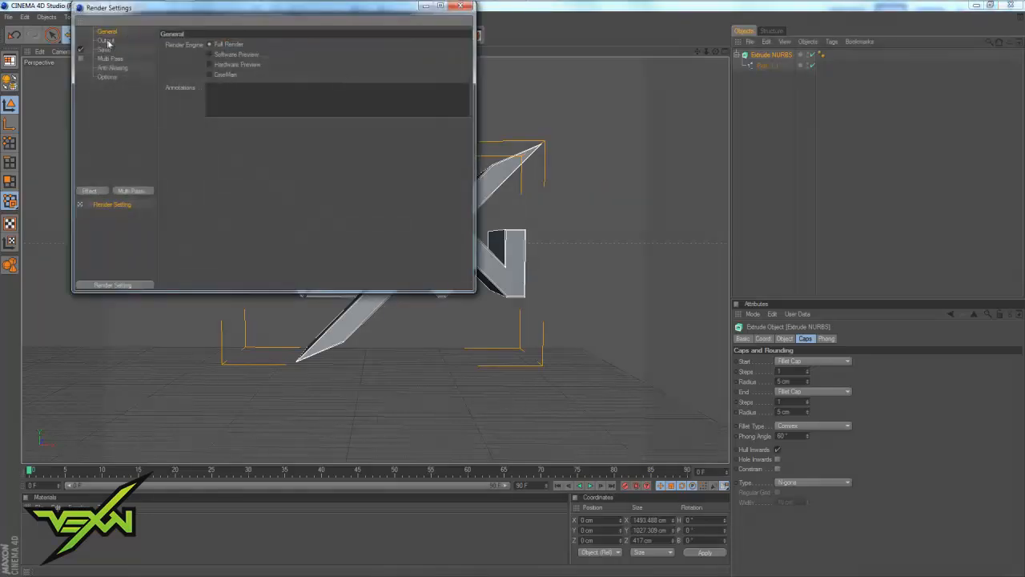
click(106, 40)
click(171, 46)
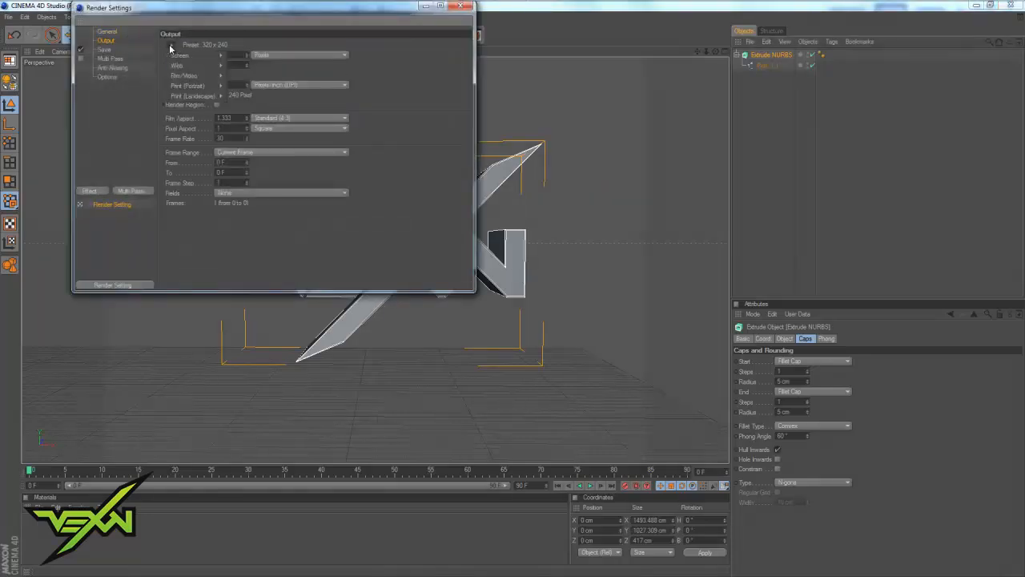
mouse_move(183, 77)
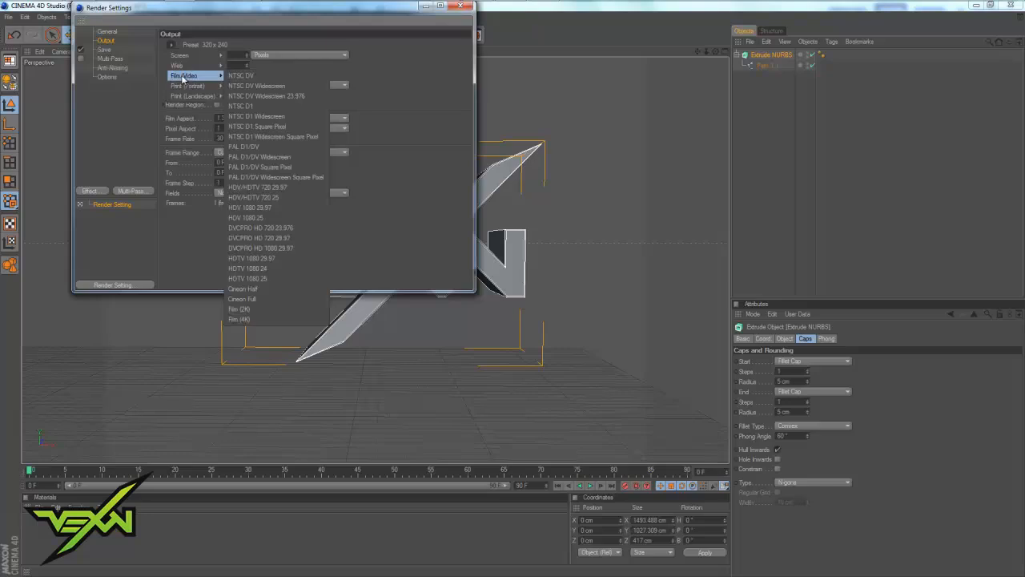
click(113, 45)
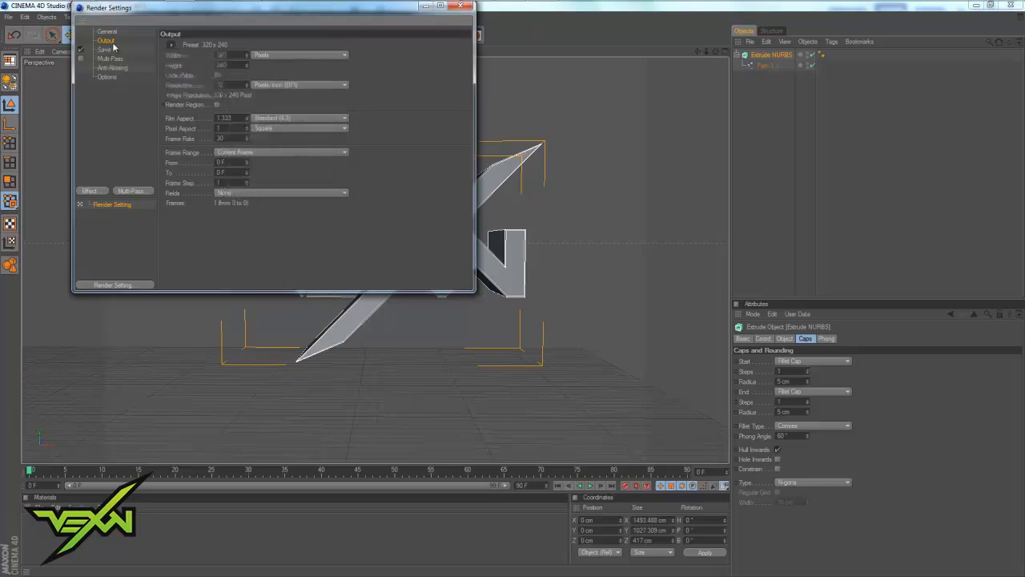
click(170, 45)
mouse_move(187, 76)
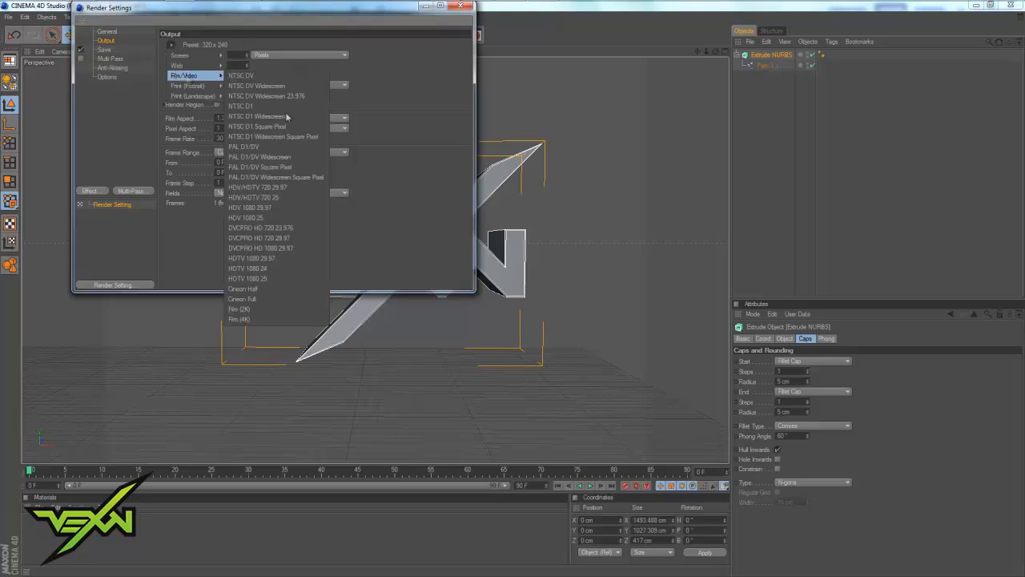
click(289, 188)
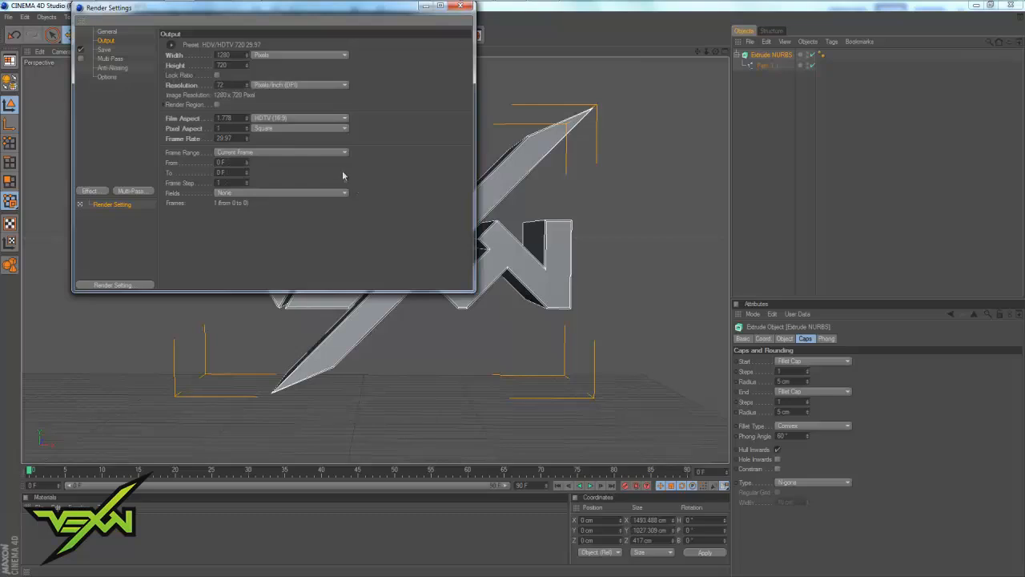
Set the render's save file to Tutorial in the Vexon folder inside Documents > Graphics.
click(104, 50)
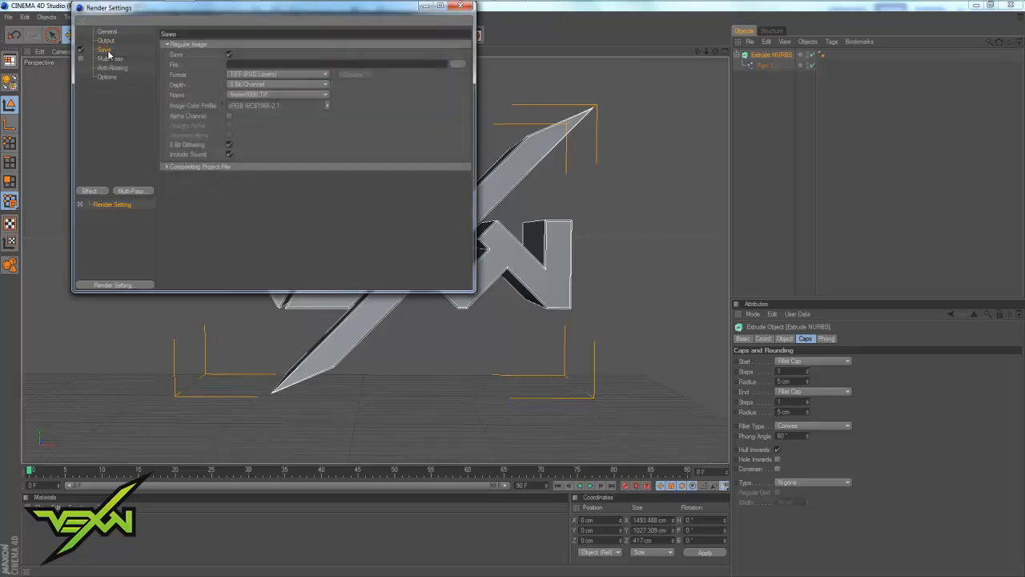
click(463, 65)
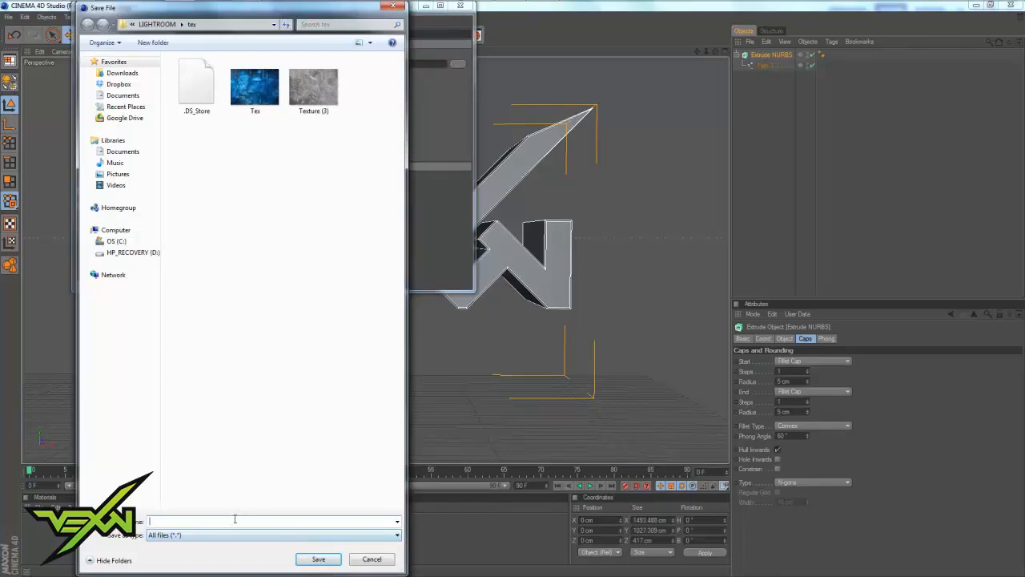
click(115, 140)
double_click(246, 102)
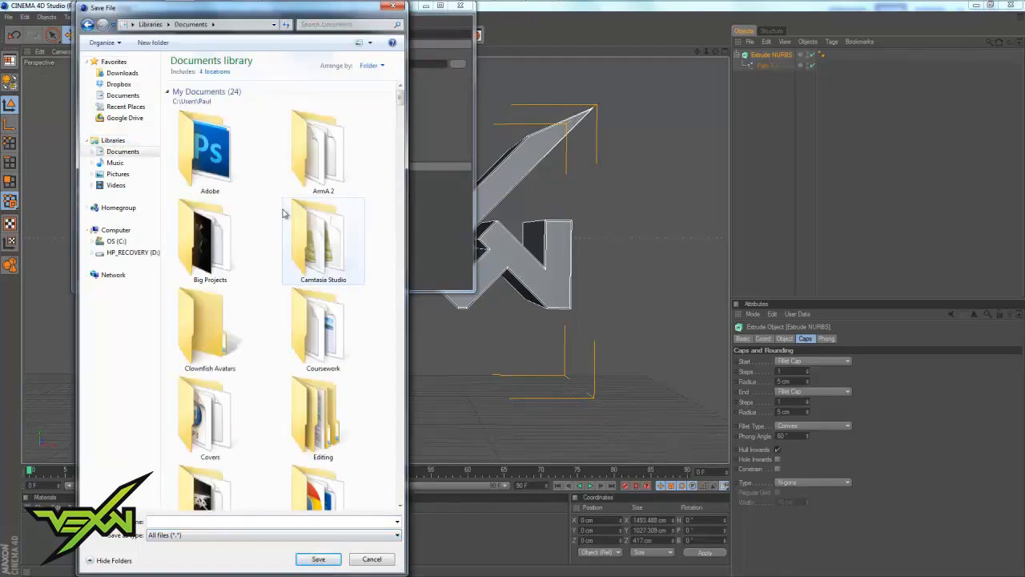
scroll(288, 206, down, 6)
scroll(290, 340, up, 3)
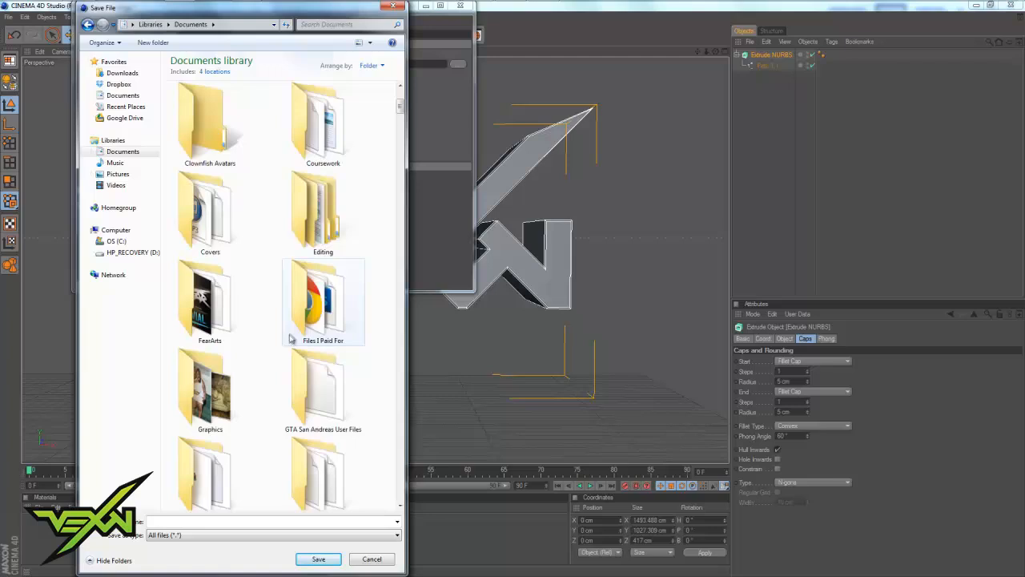
double_click(236, 346)
scroll(241, 337, down, 3)
scroll(250, 326, down, 15)
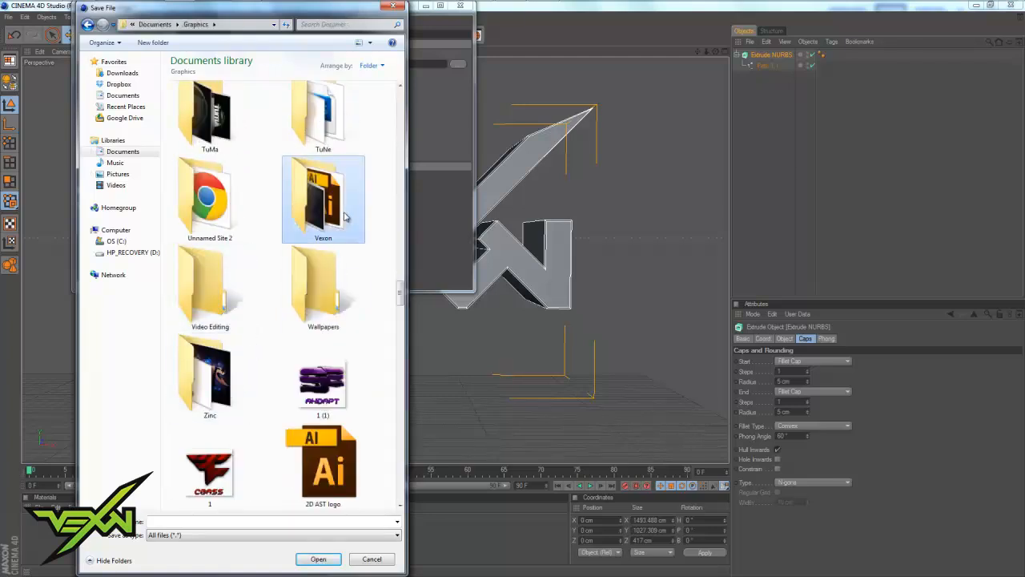
double_click(320, 200)
text(Tut)
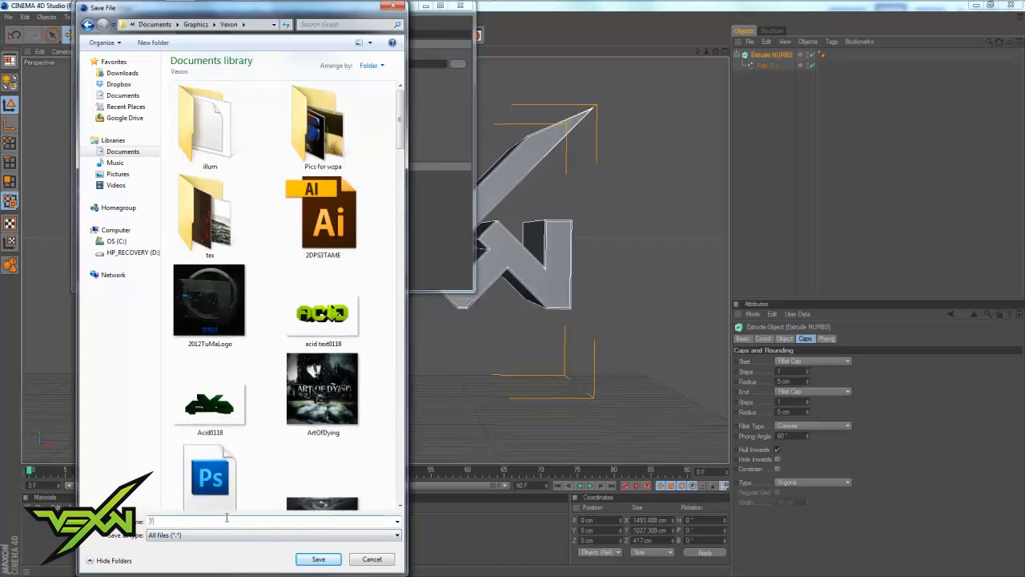
text(oria)
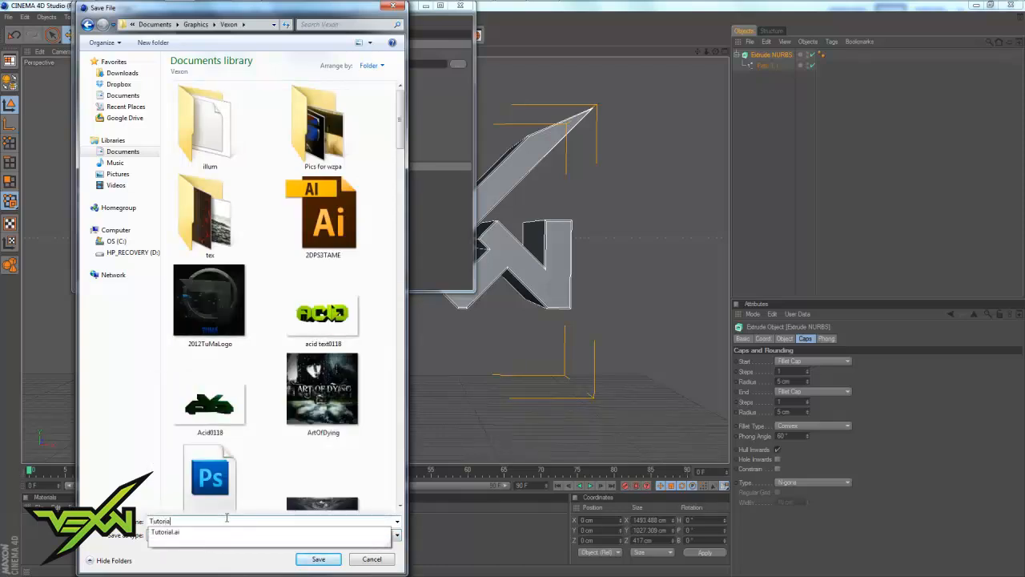
text(l)
key(Return)
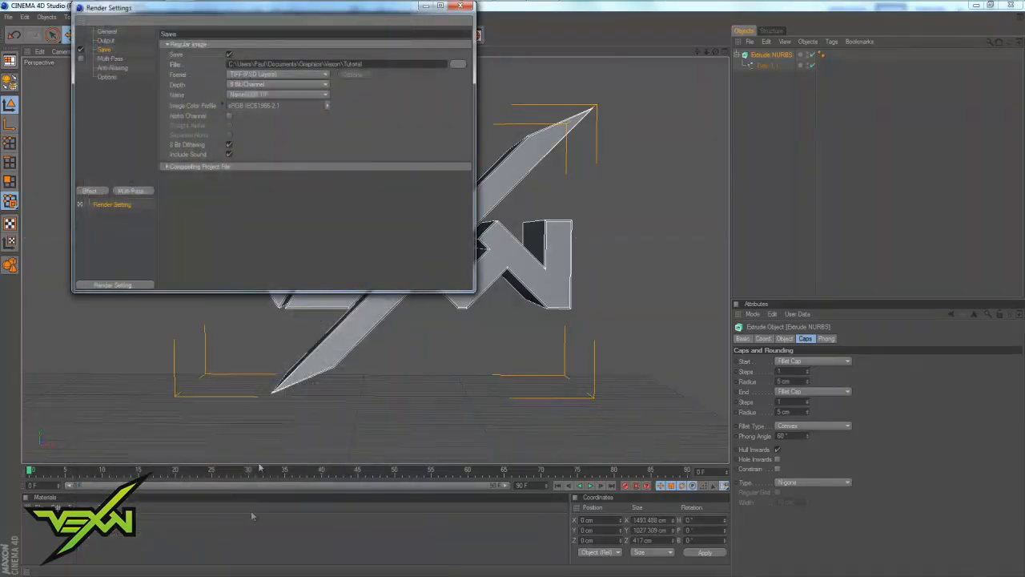
Set the render's save format to QuickTime PNG and enable the alpha channel.
click(273, 74)
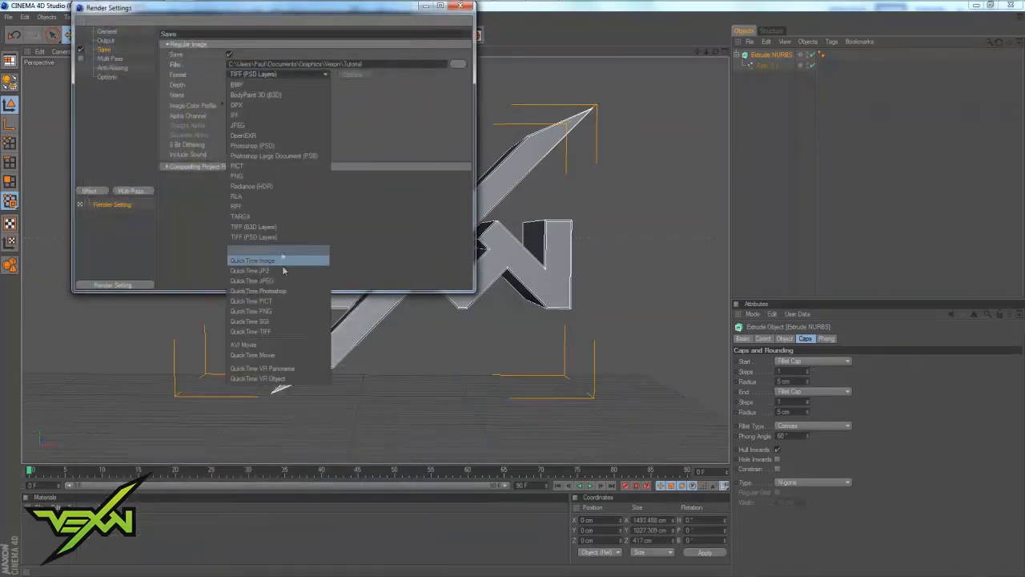
click(276, 311)
click(230, 118)
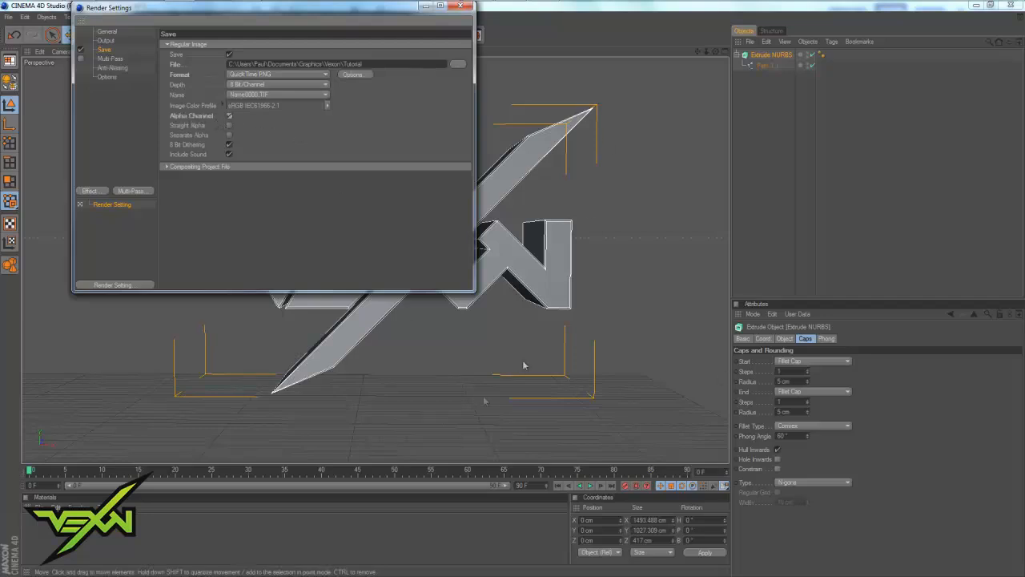
Set render anti-aliasing to Best with the Still Image filter, a 2x2 minimum level and an 8x8 maximum level.
click(113, 69)
click(263, 45)
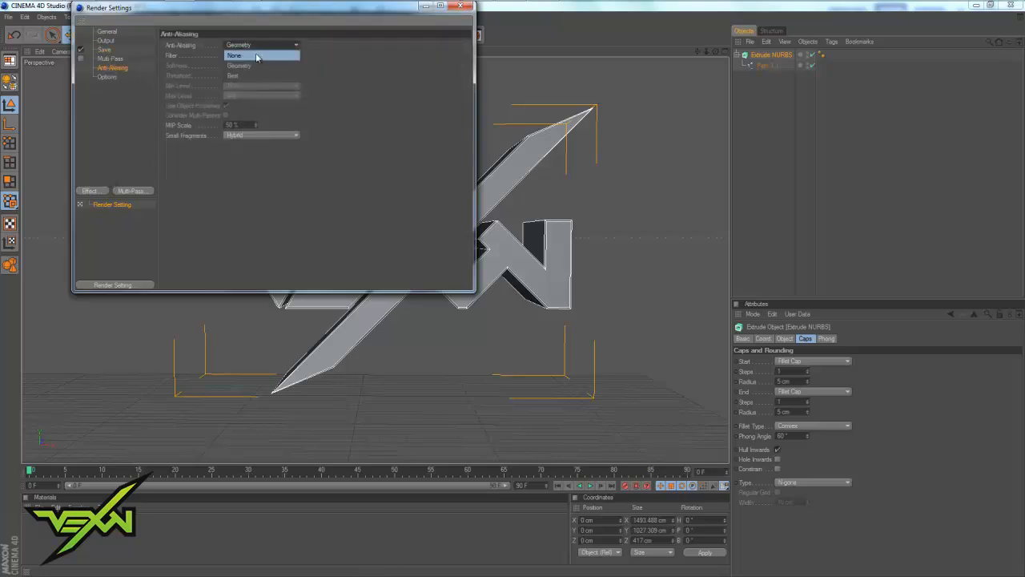
click(238, 76)
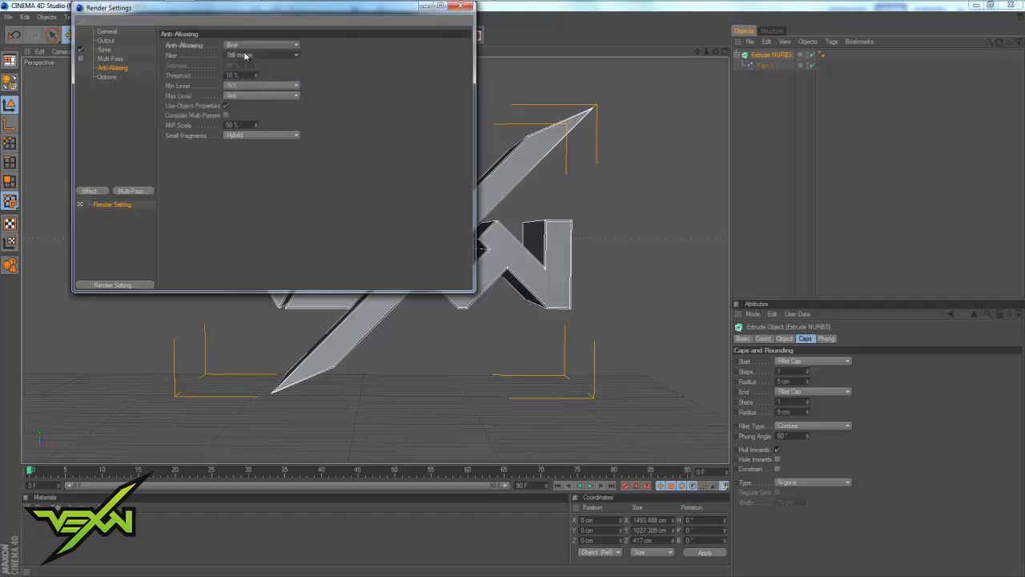
click(245, 55)
click(245, 54)
click(247, 97)
click(245, 135)
click(250, 86)
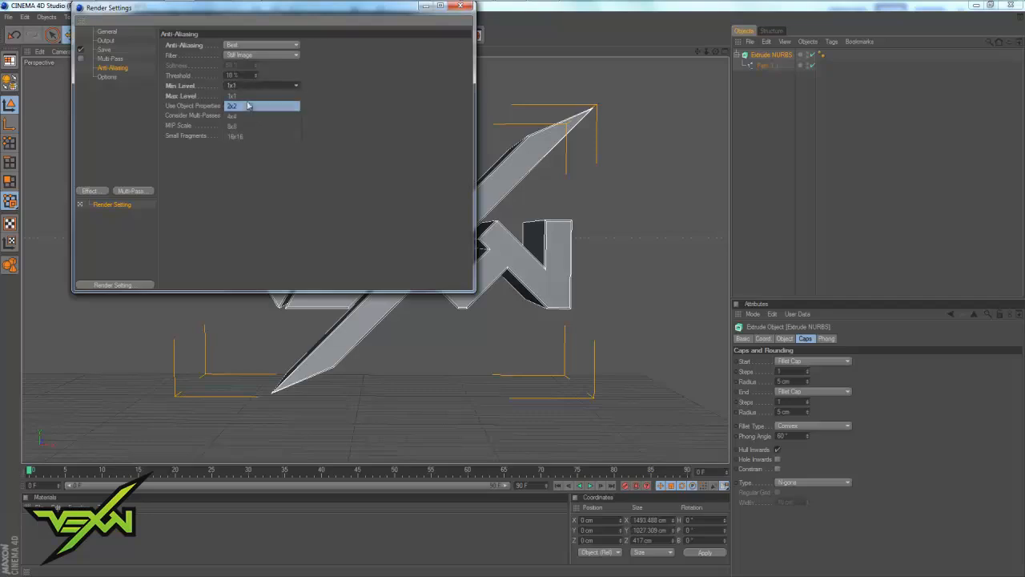
click(249, 106)
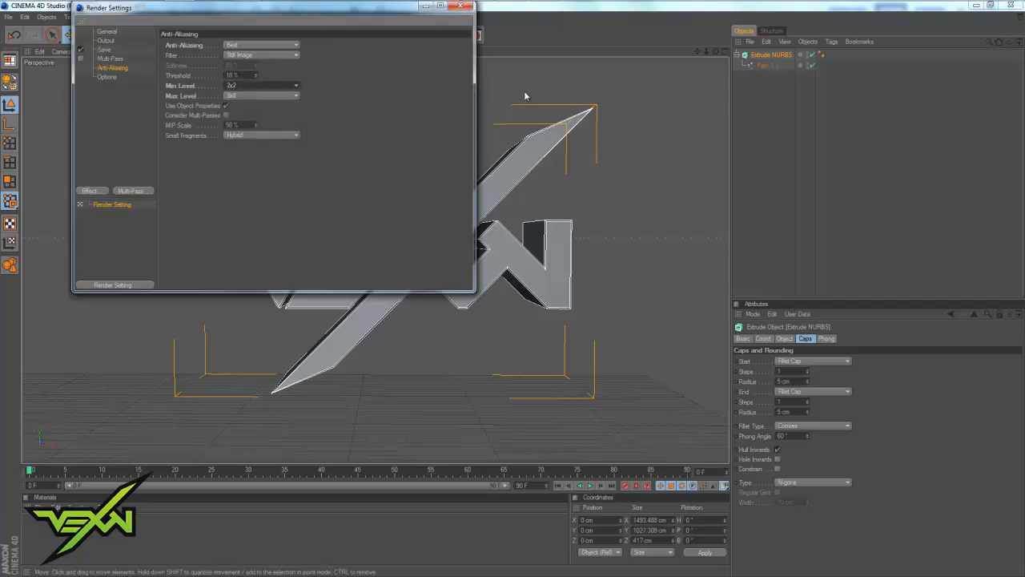
Add the Ambient Occlusion and Global Illumination effects to the render settings and close the settings window.
click(86, 192)
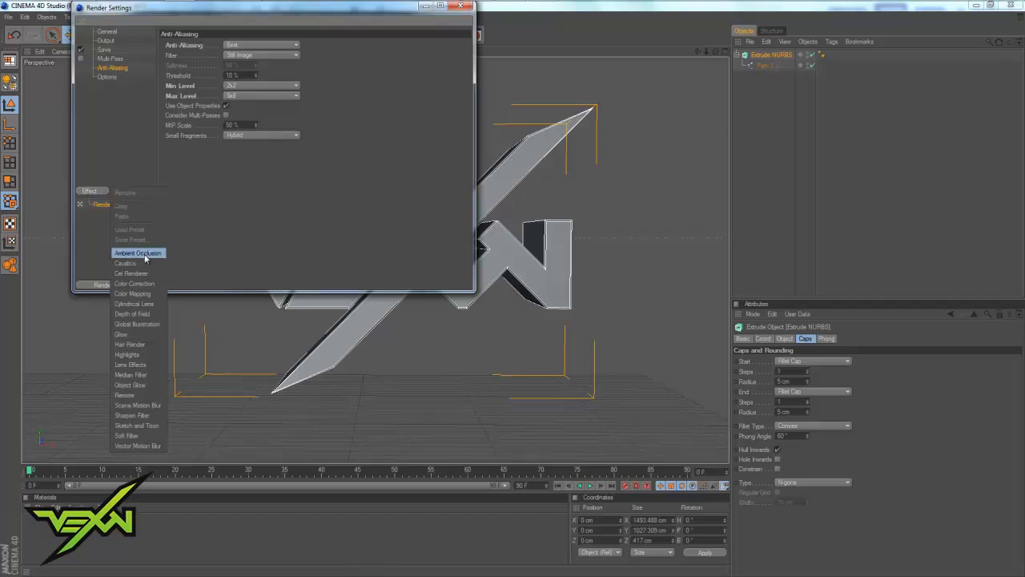
click(145, 254)
click(87, 192)
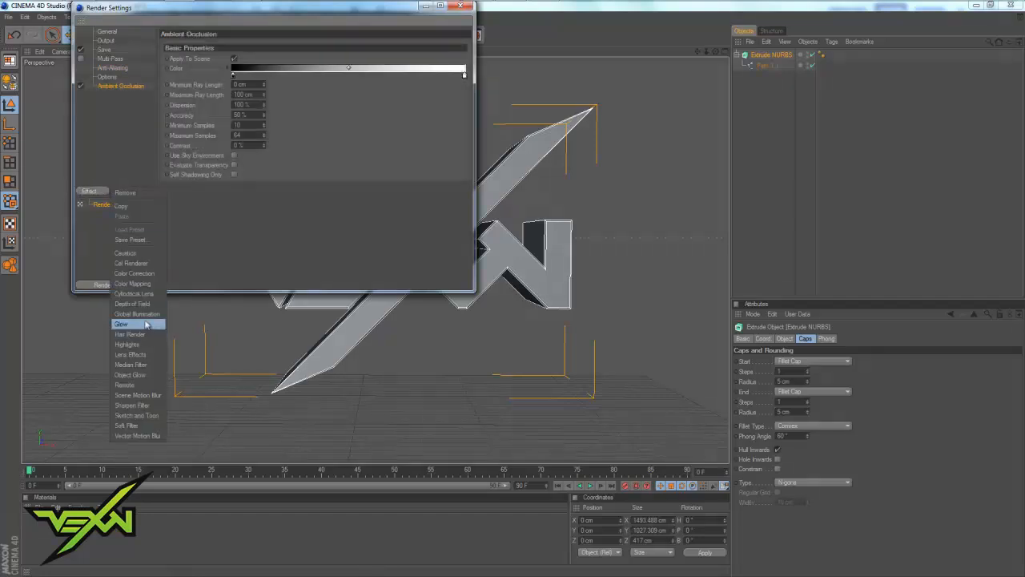
click(135, 314)
click(460, 7)
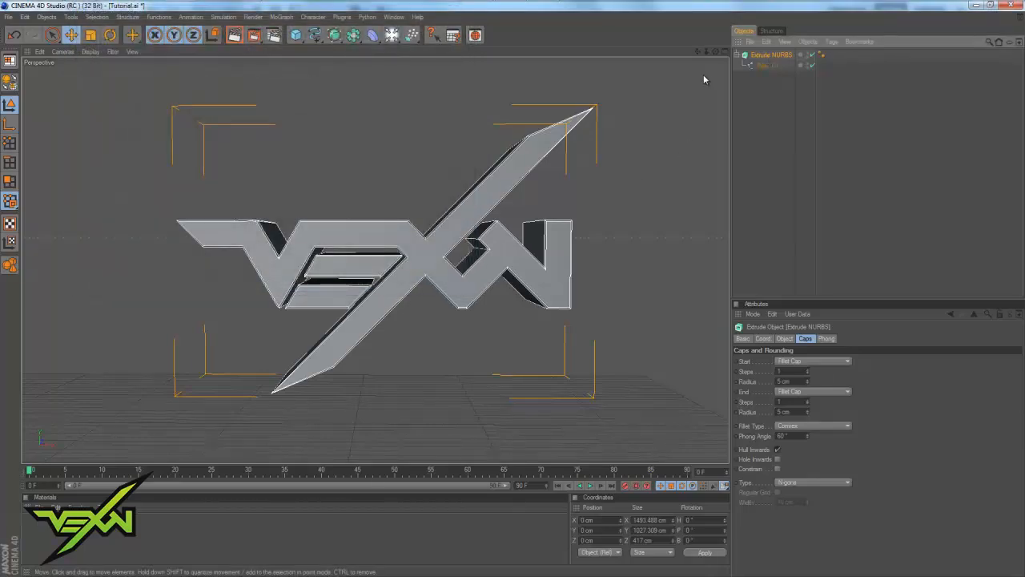
Collapse the Extrude NURBS hierarchy and reframe the perspective view to show the logo from a lower angle.
drag(716, 52, 515, 292)
scroll(642, 197, down, 2)
scroll(643, 198, up, 2)
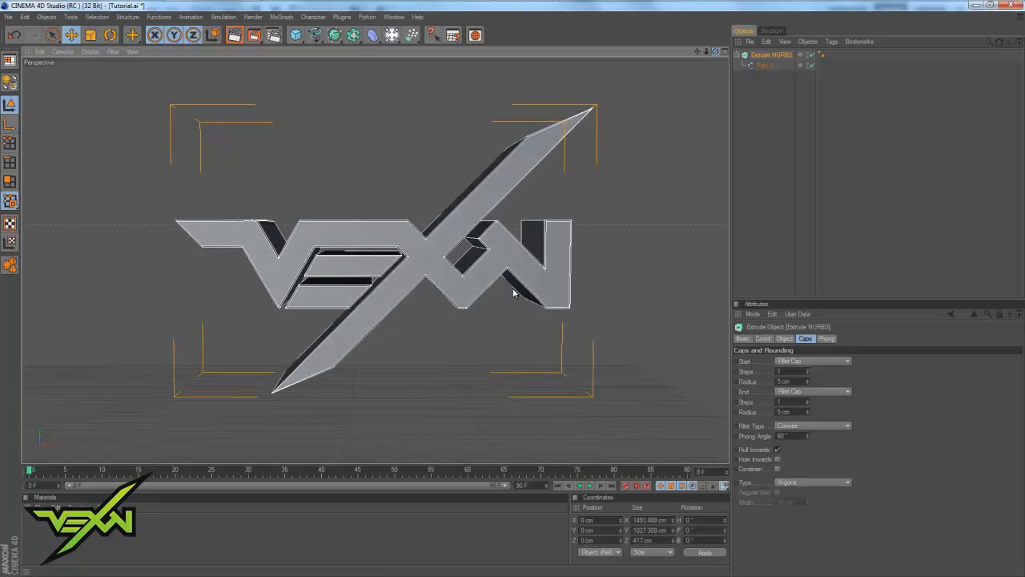
click(737, 55)
drag(716, 52, 514, 295)
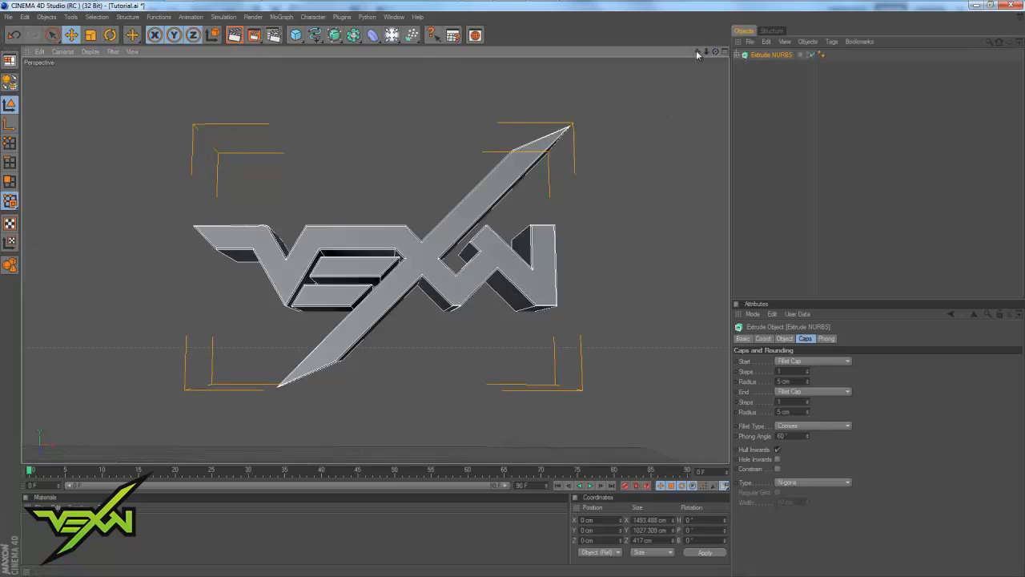
drag(696, 51, 515, 294)
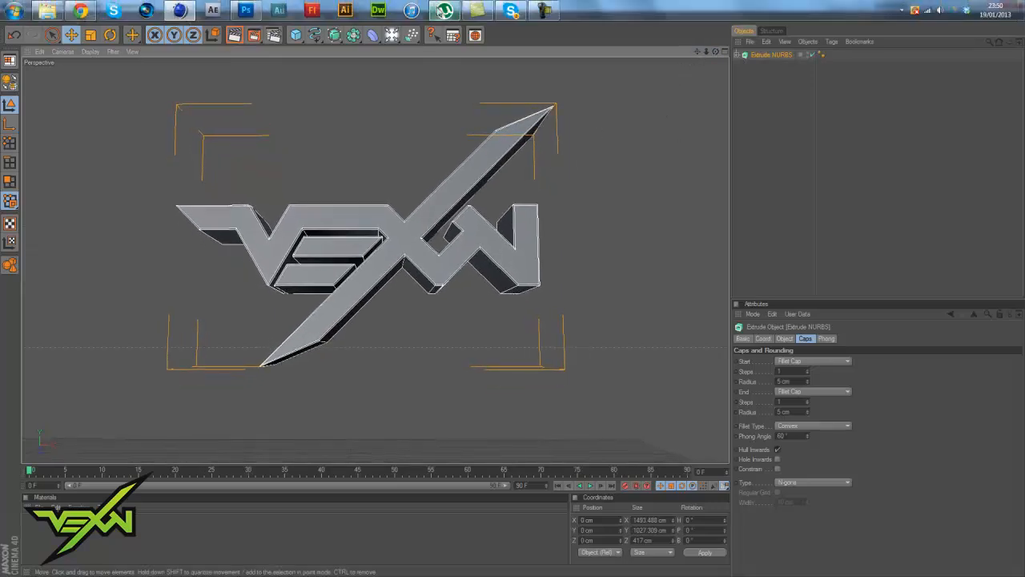
click(513, 11)
click(515, 15)
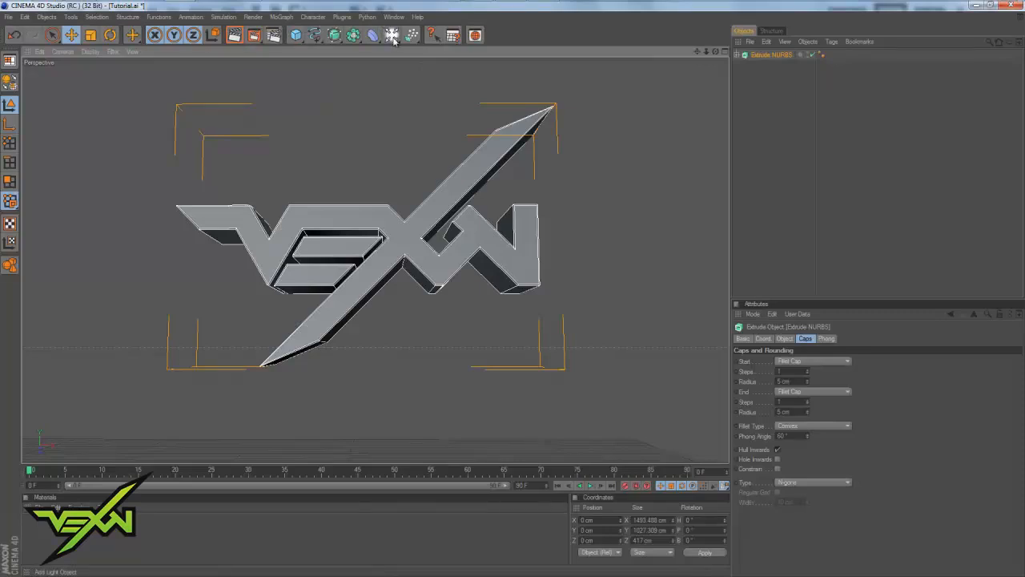
Add a light and an Array object to the scene, and nest the light inside the array.
drag(393, 40, 420, 45)
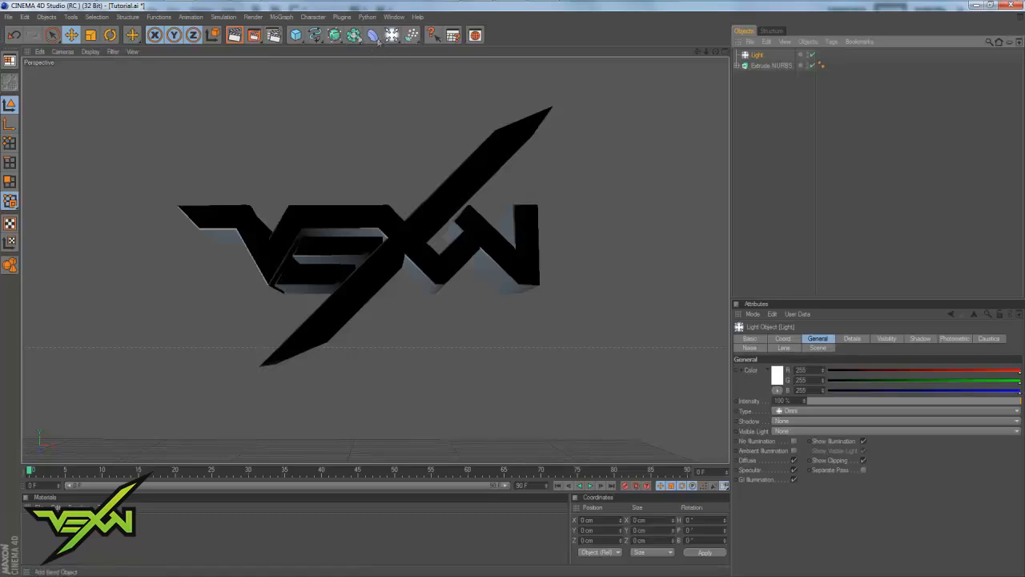
mouse_move(372, 36)
mouse_down()
mouse_move(348, 40)
mouse_move(374, 49)
mouse_up()
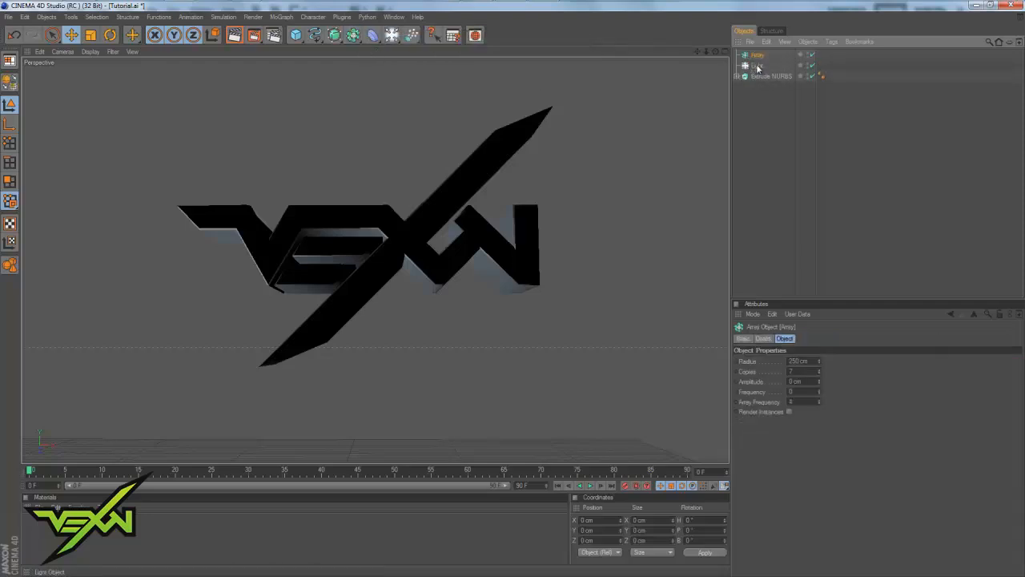
drag(758, 69, 756, 55)
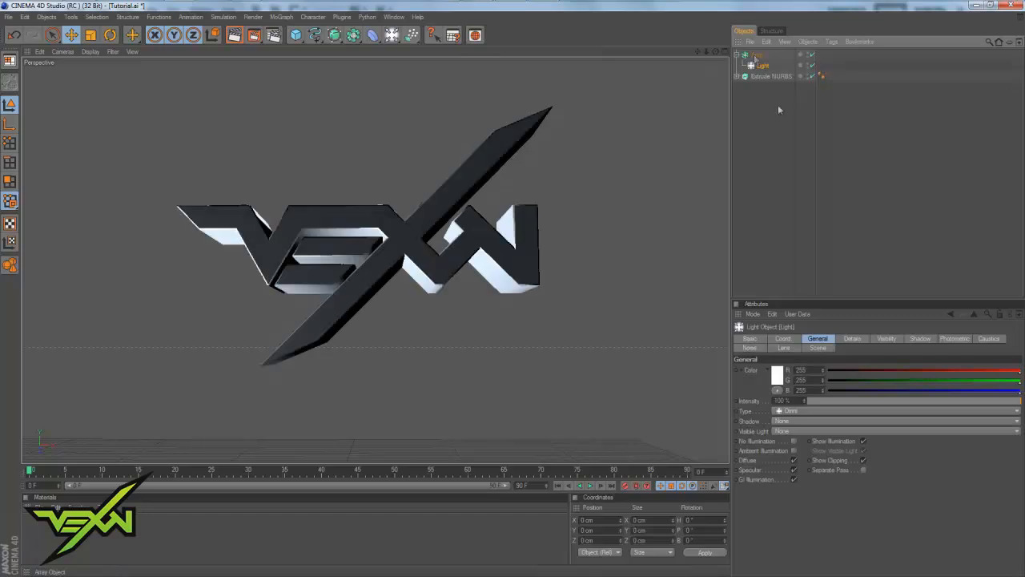
Set the radius of the light array to 1000 cm.
click(756, 54)
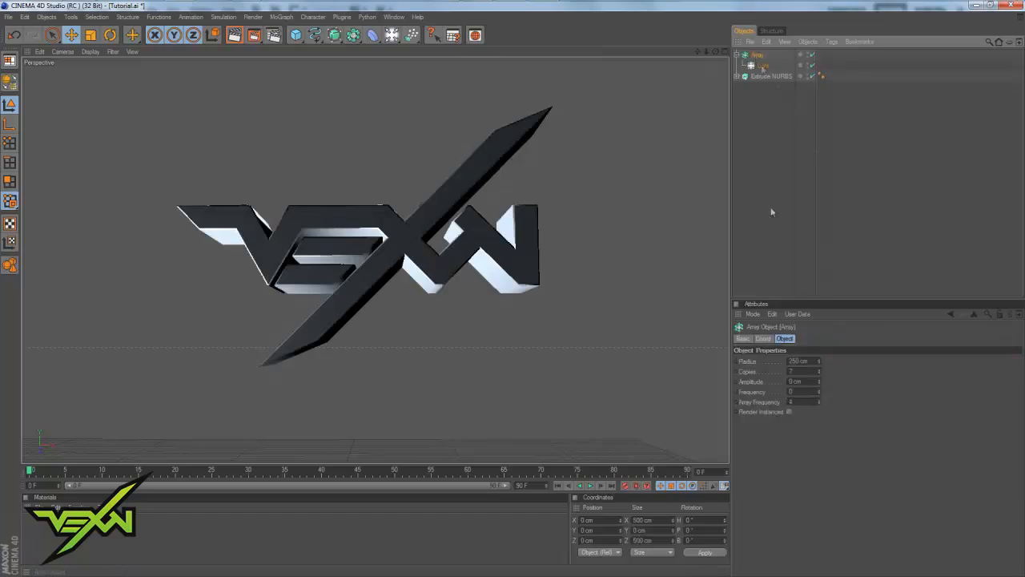
double_click(801, 361)
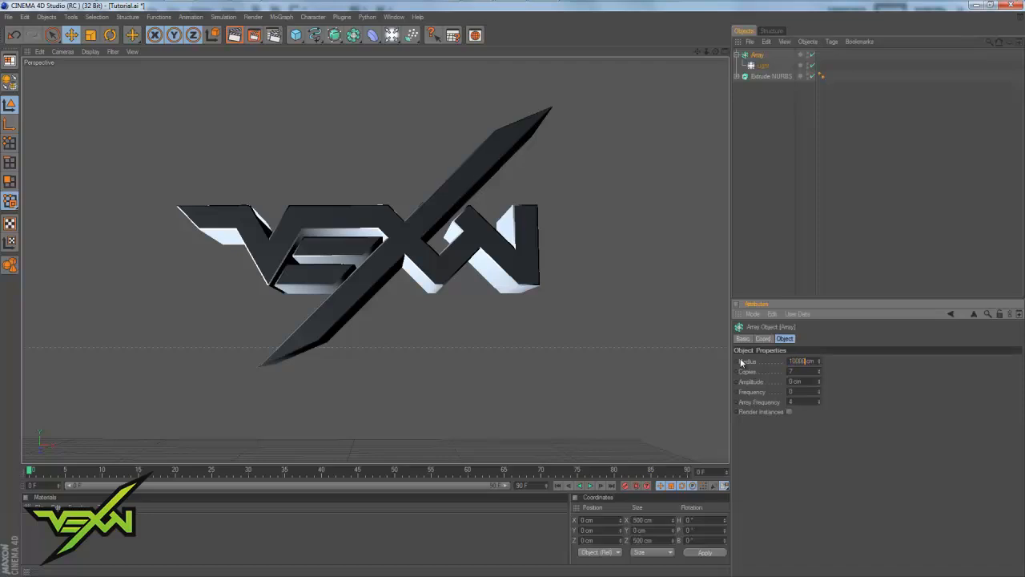
text(1000)
key(Return)
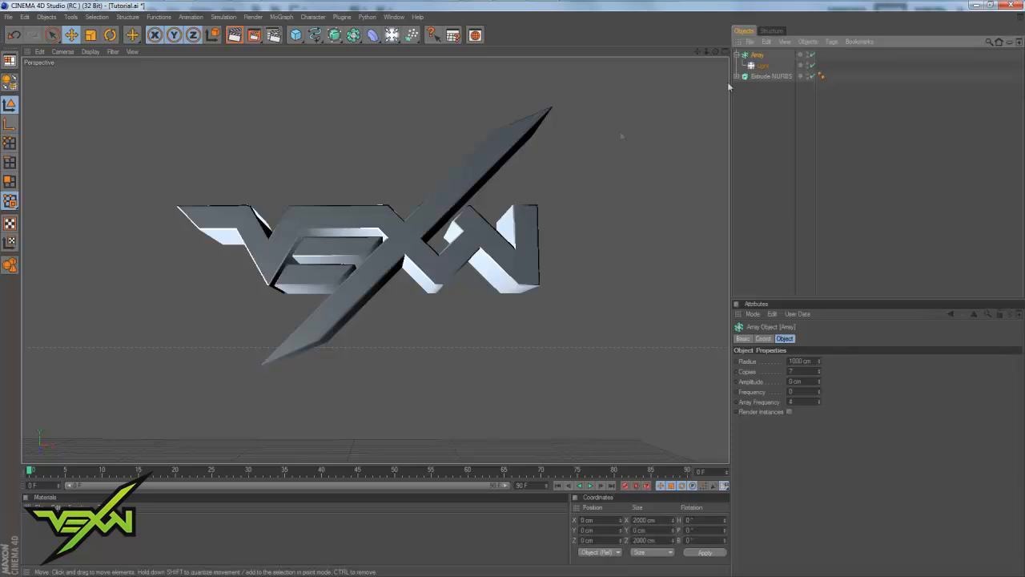
Move the light array above the logo, to about X 2297 cm and Y 7799 cm.
scroll(418, 301, down, 4)
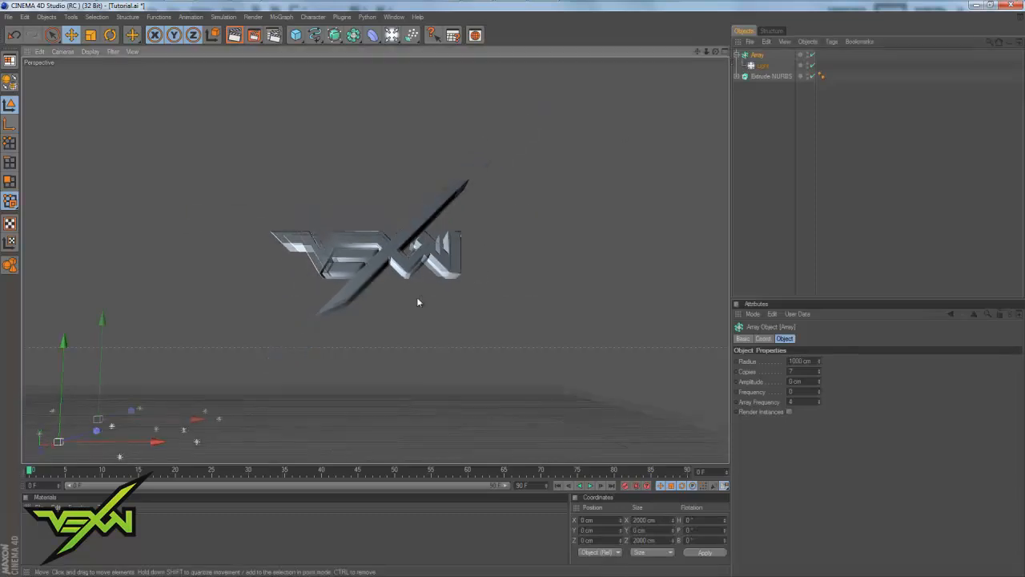
scroll(418, 301, down, 5)
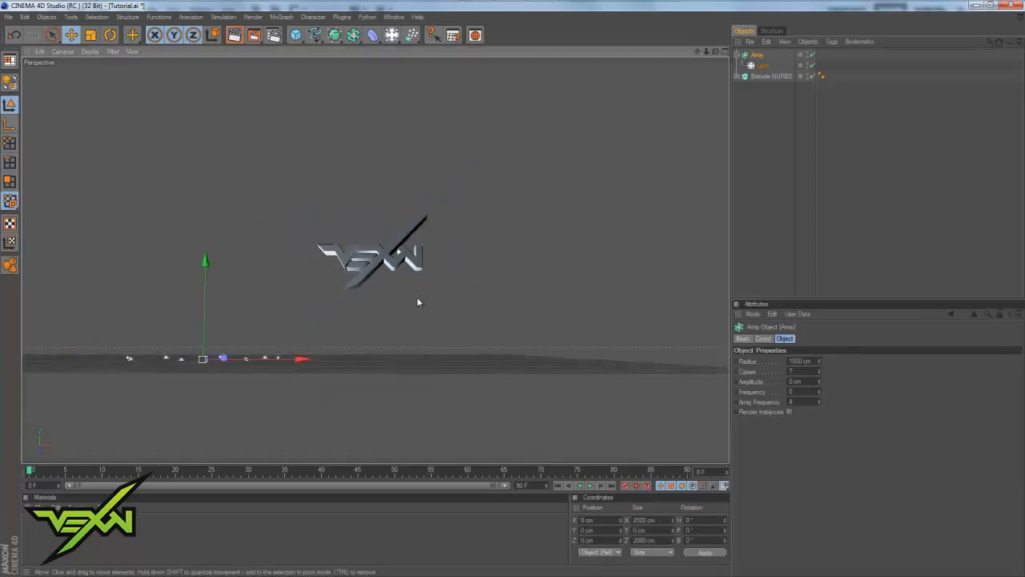
drag(244, 360, 503, 292)
drag(379, 315, 513, 286)
Render a preview of the lit logo in the perspective view, and clear it after checking the lighting.
scroll(435, 308, up, 10)
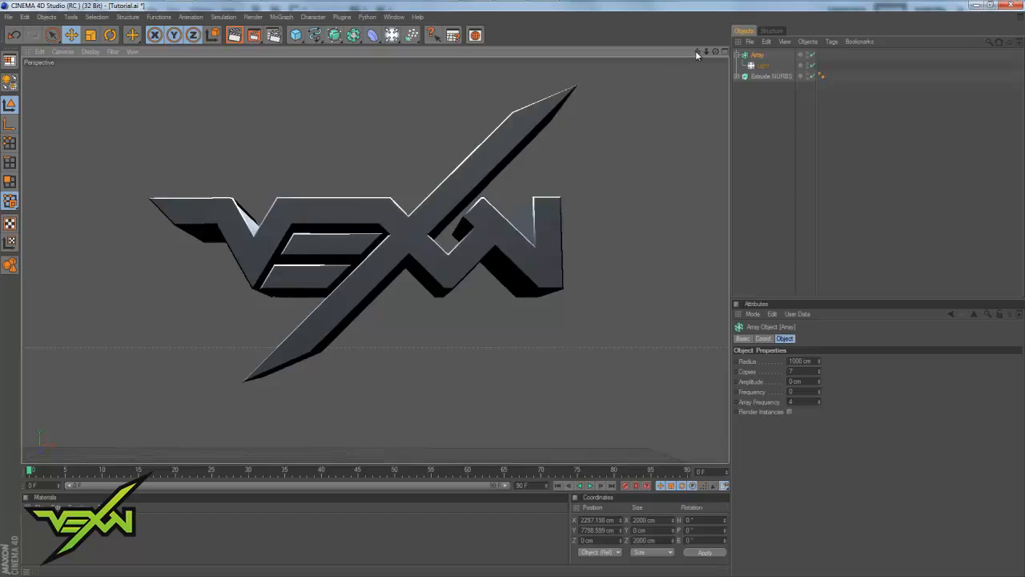
drag(697, 53, 514, 290)
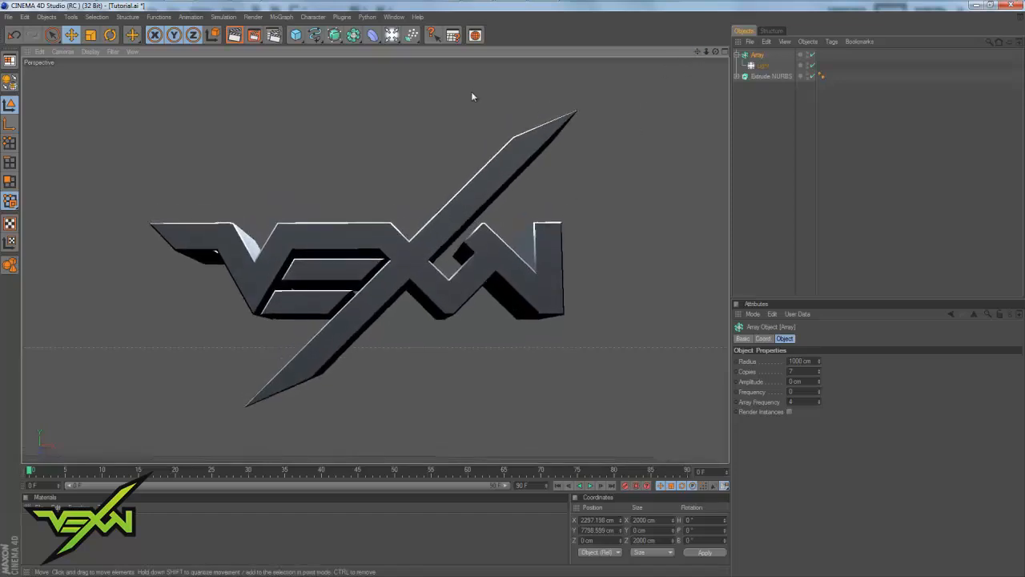
key(ctrl+r)
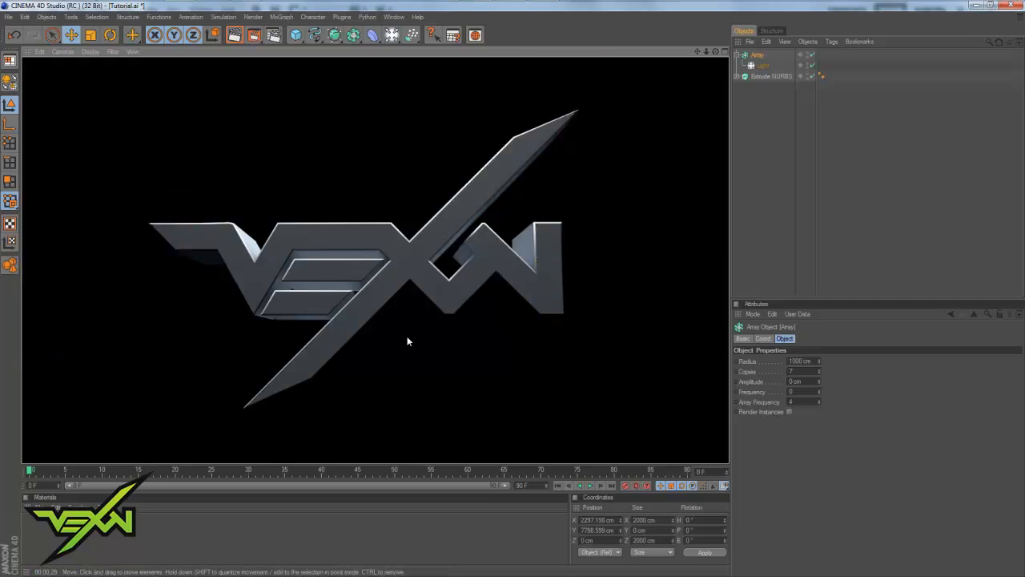
click(407, 342)
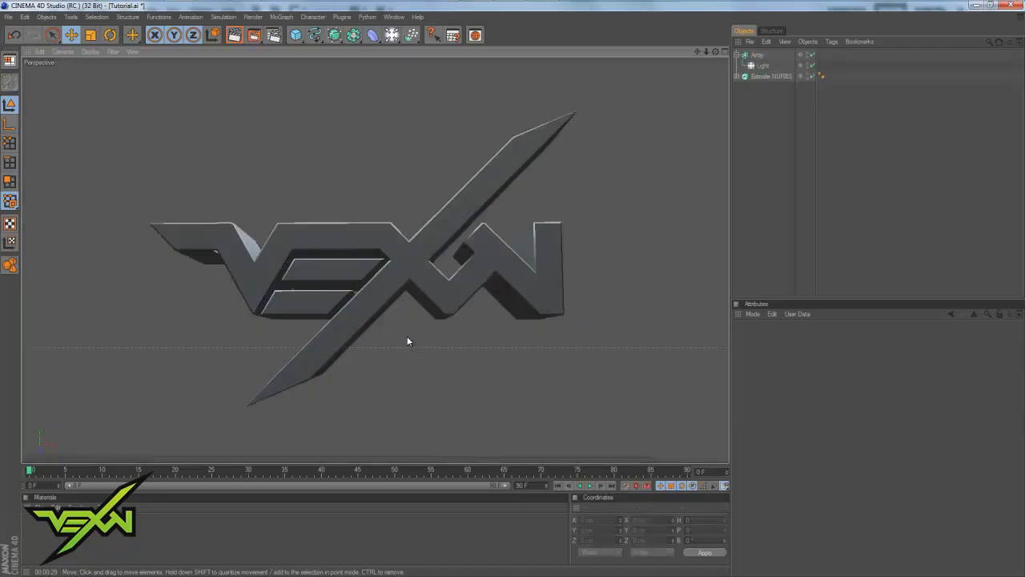
Duplicate the Extrude NURBS and shift the copy behind the original by about 68 cm along Z.
click(768, 77)
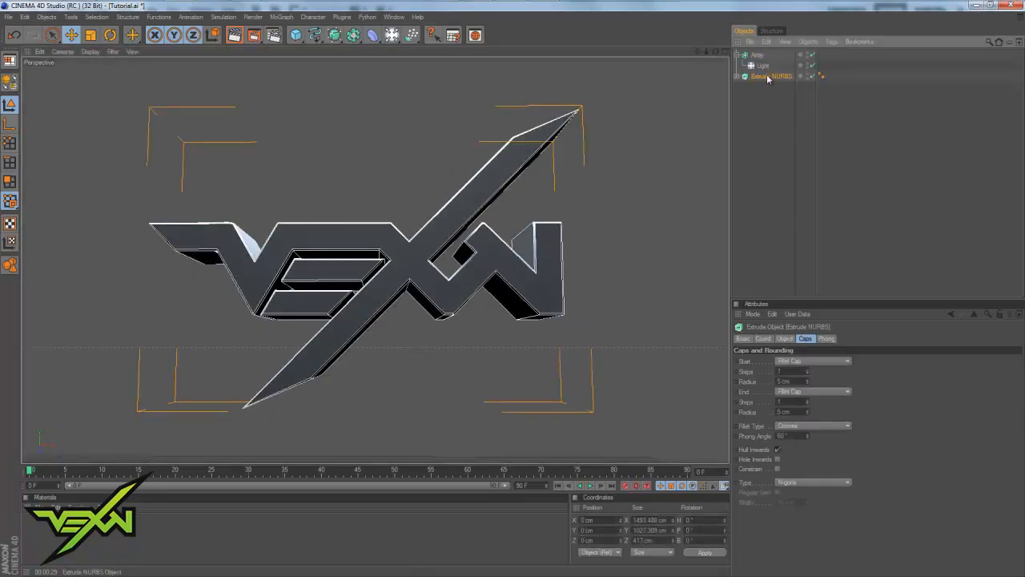
key(ctrl+v)
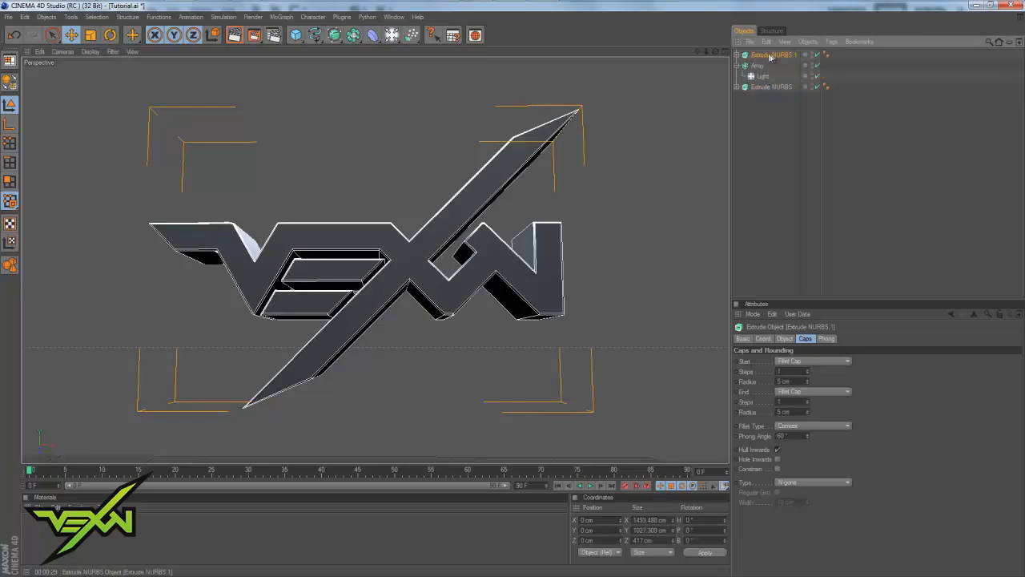
click(726, 53)
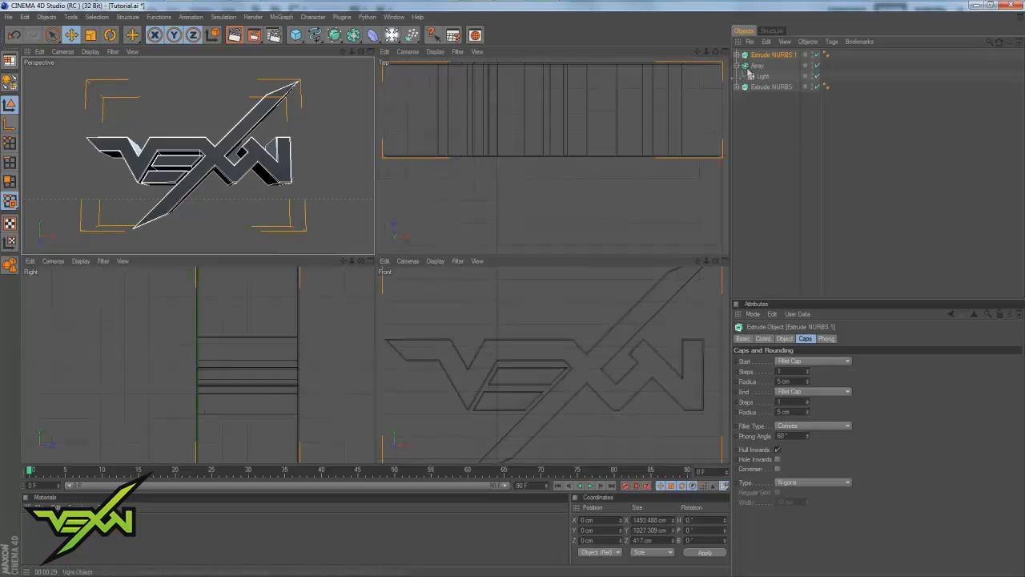
scroll(595, 113, down, 3)
scroll(595, 113, down, 4)
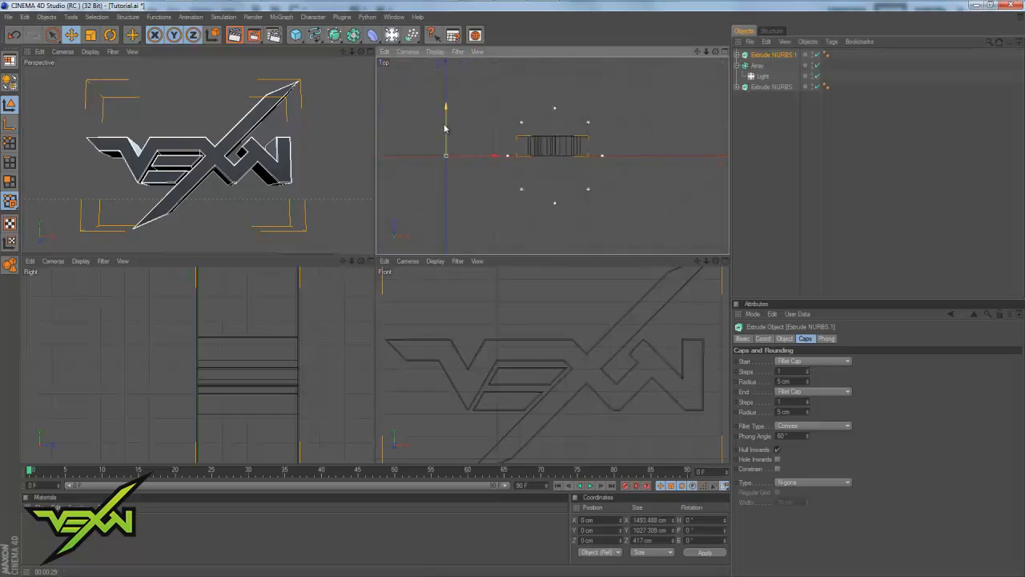
drag(445, 128, 514, 257)
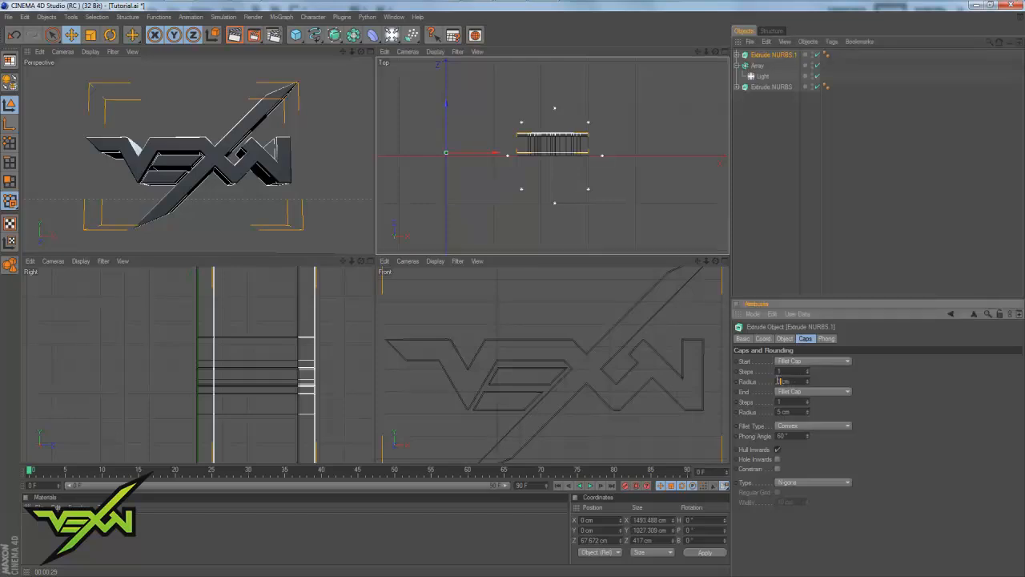
Set the start and end fillet cap radii of the duplicated Extrude NURBS to 7 cm, and return to the full perspective view.
click(781, 412)
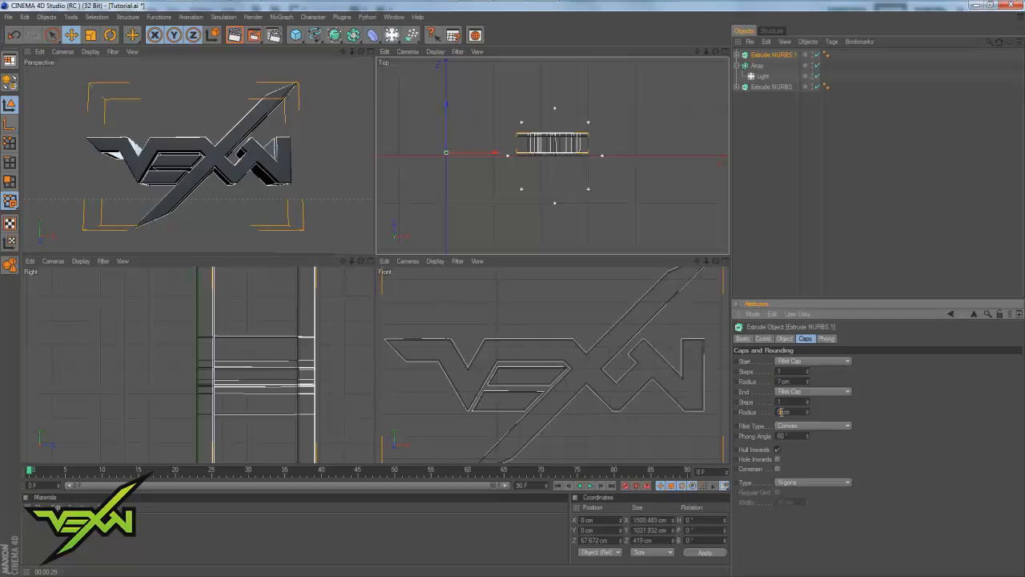
text(7)
key(Return)
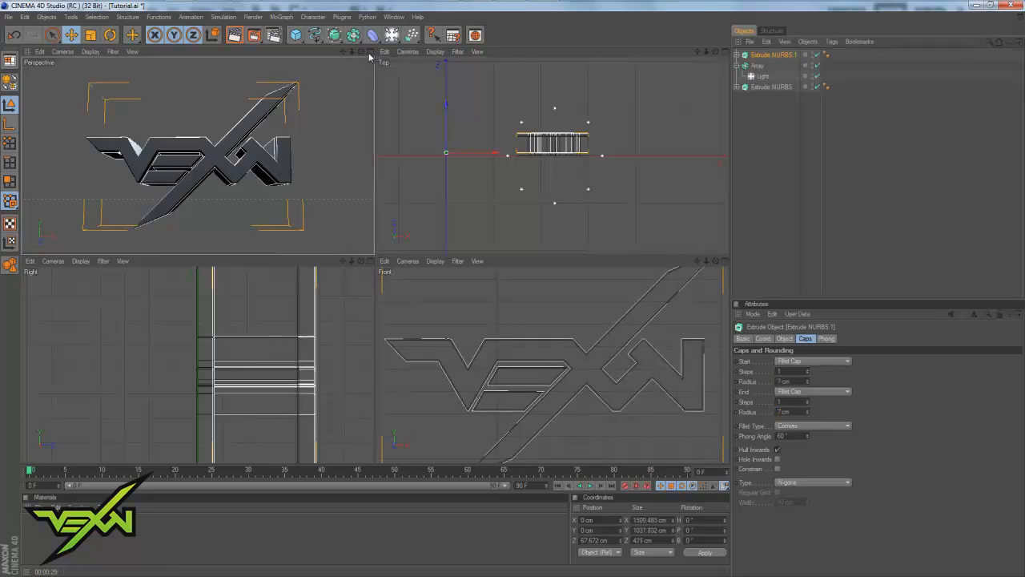
click(369, 51)
click(667, 254)
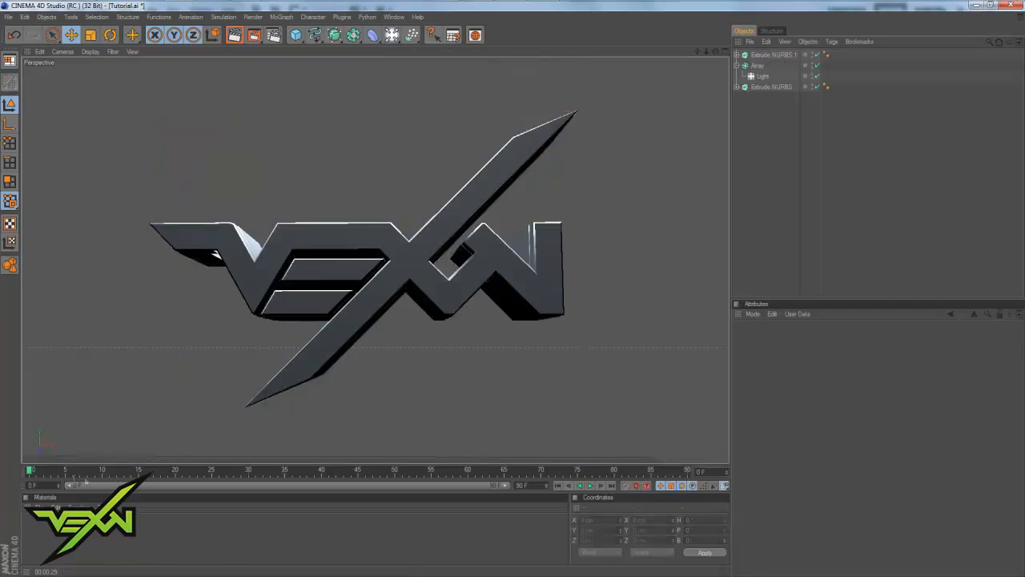
Load the materials from the Trivial Lightroom scene file in the Vexon folder.
click(55, 507)
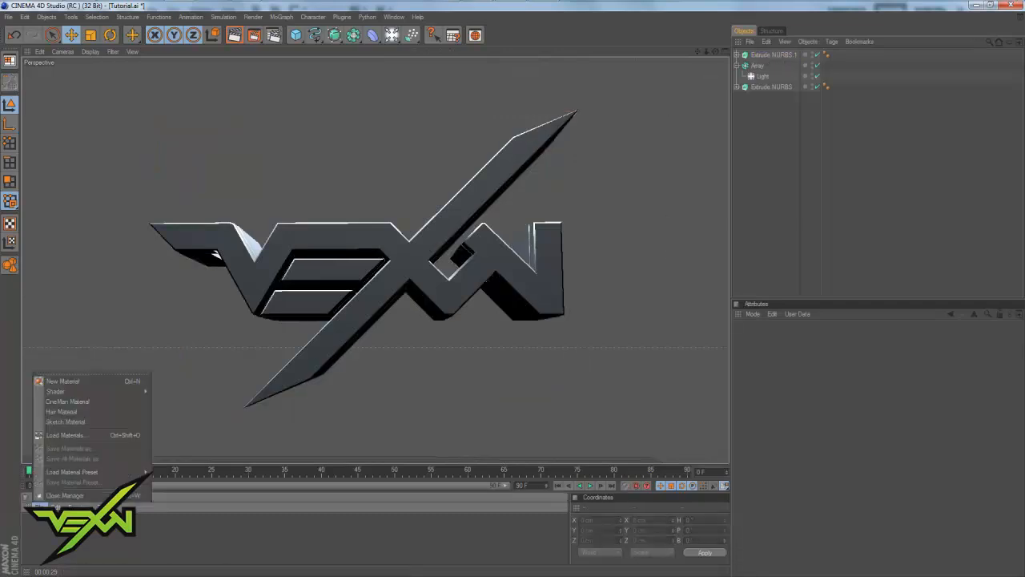
click(57, 437)
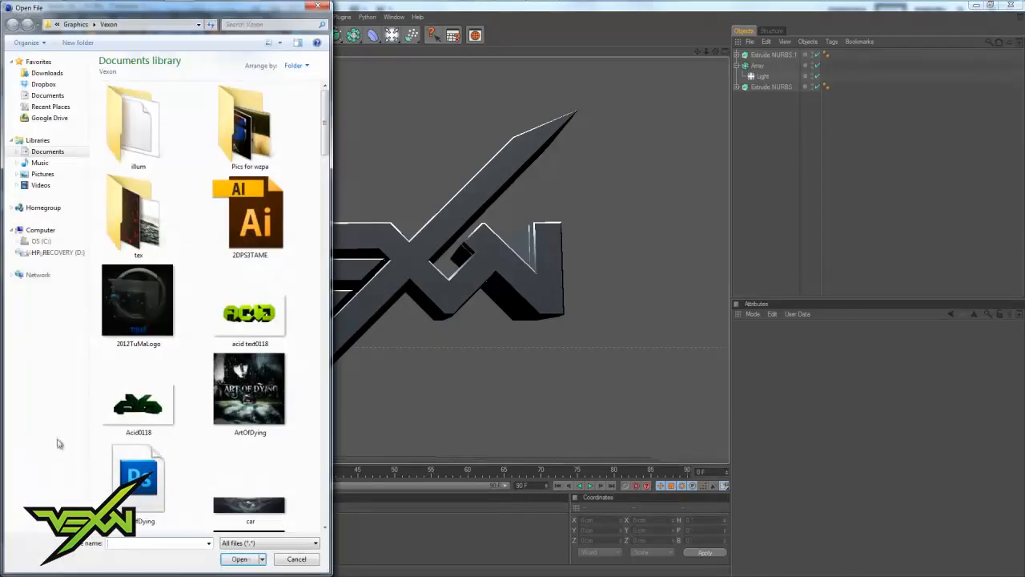
drag(325, 138, 330, 312)
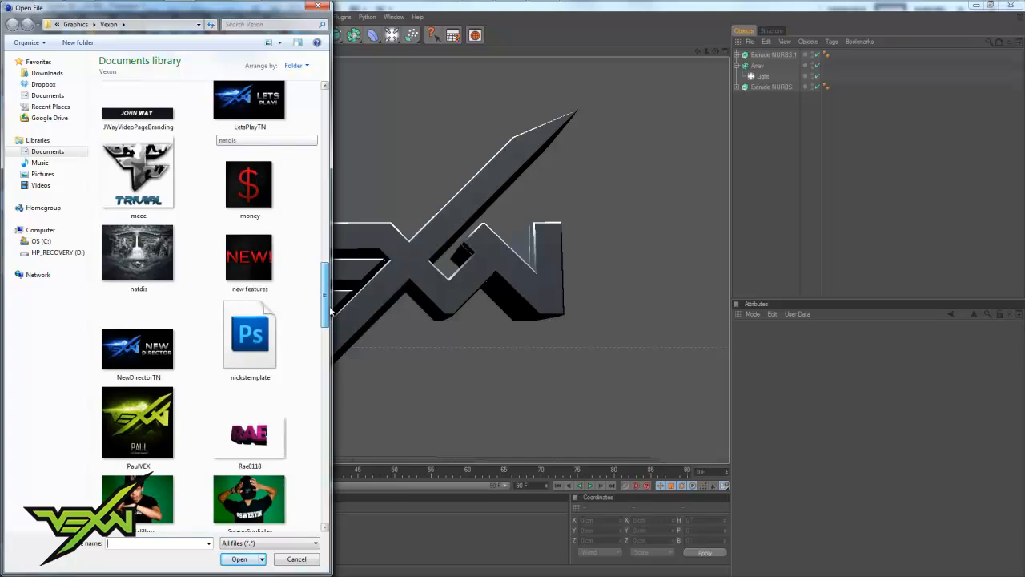
drag(330, 311, 328, 349)
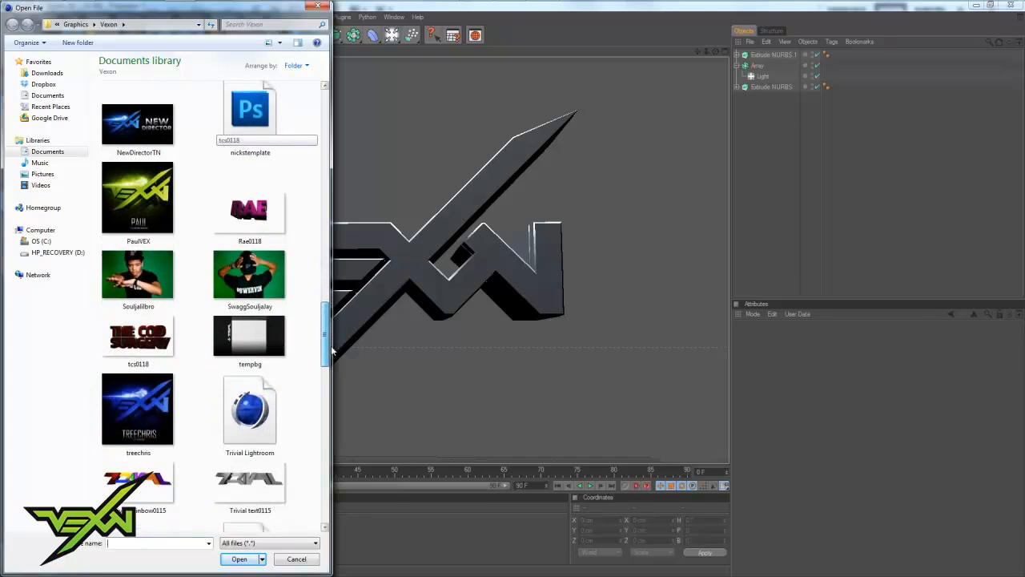
click(250, 410)
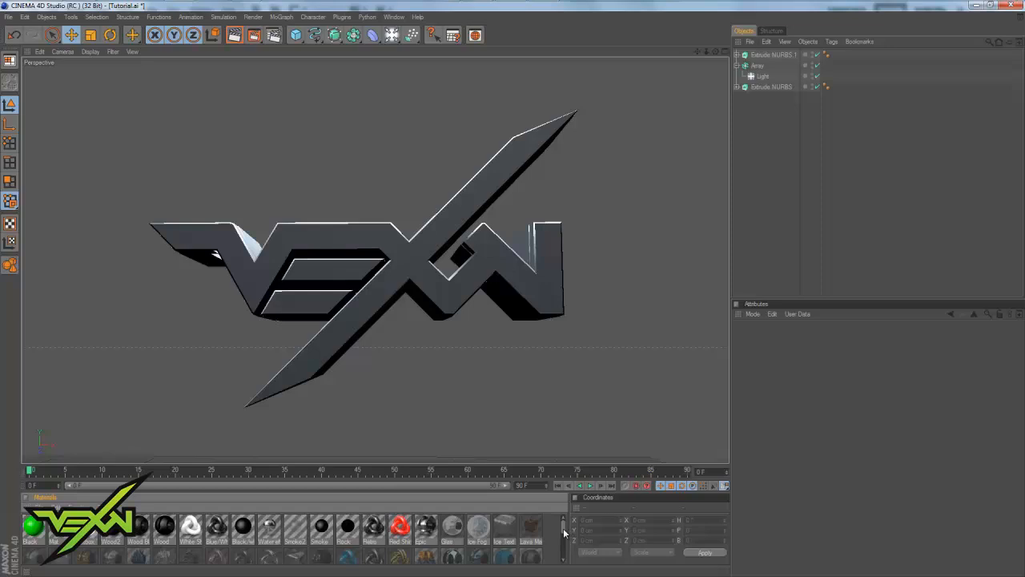
Assign the dark material named Mat to the duplicated Extrude NURBS behind the logo.
click(34, 529)
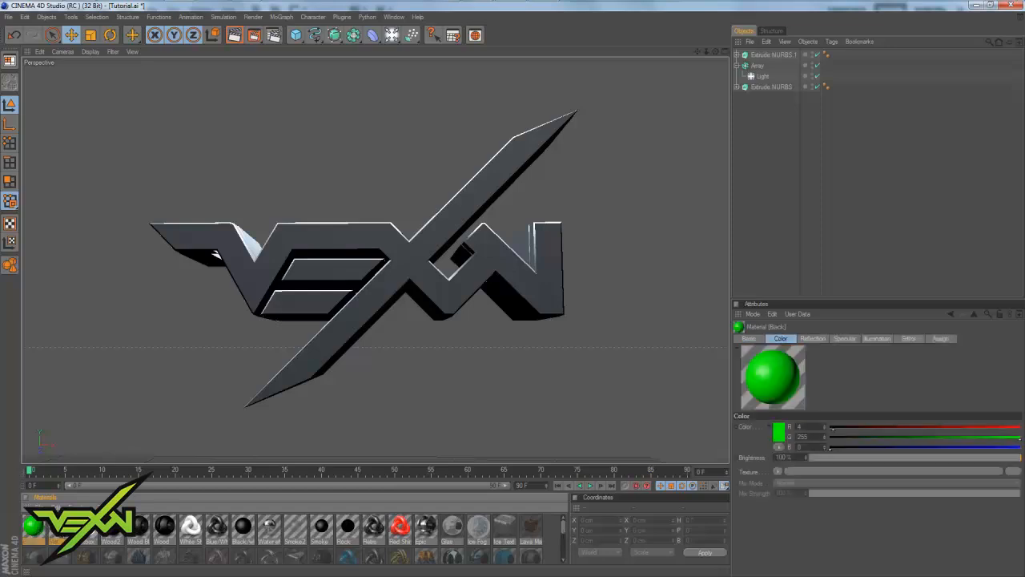
click(54, 530)
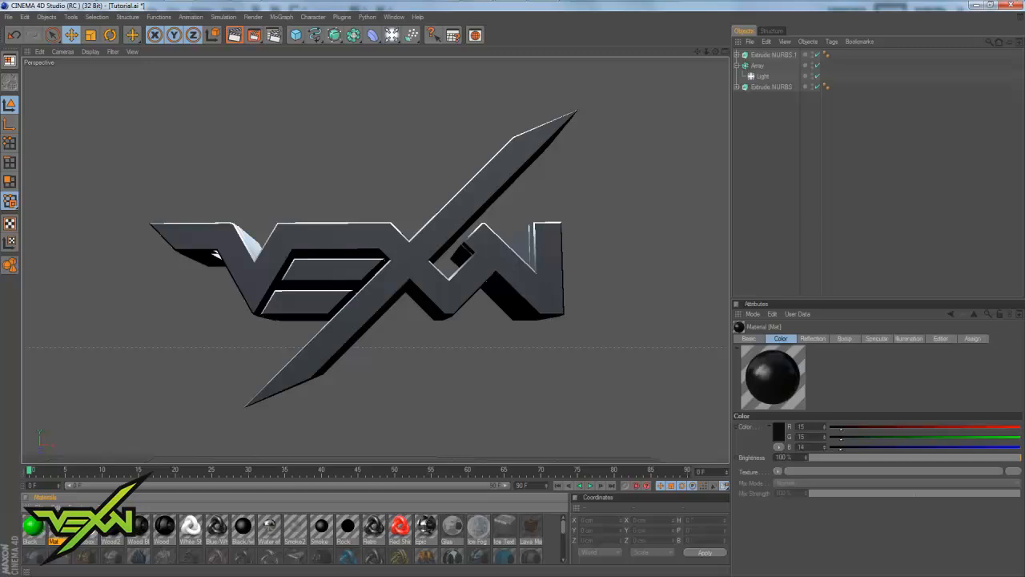
drag(396, 301, 763, 56)
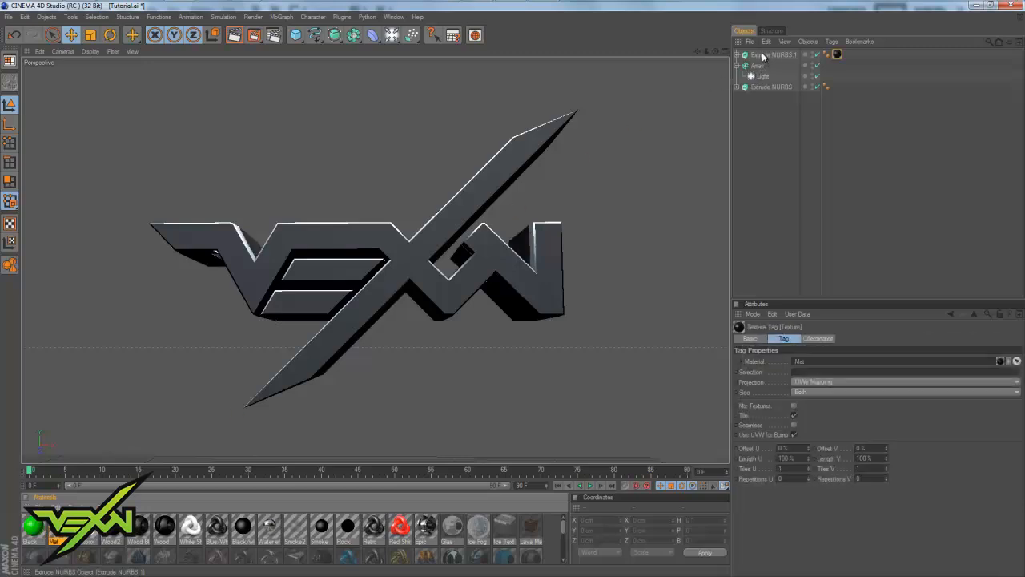
click(763, 54)
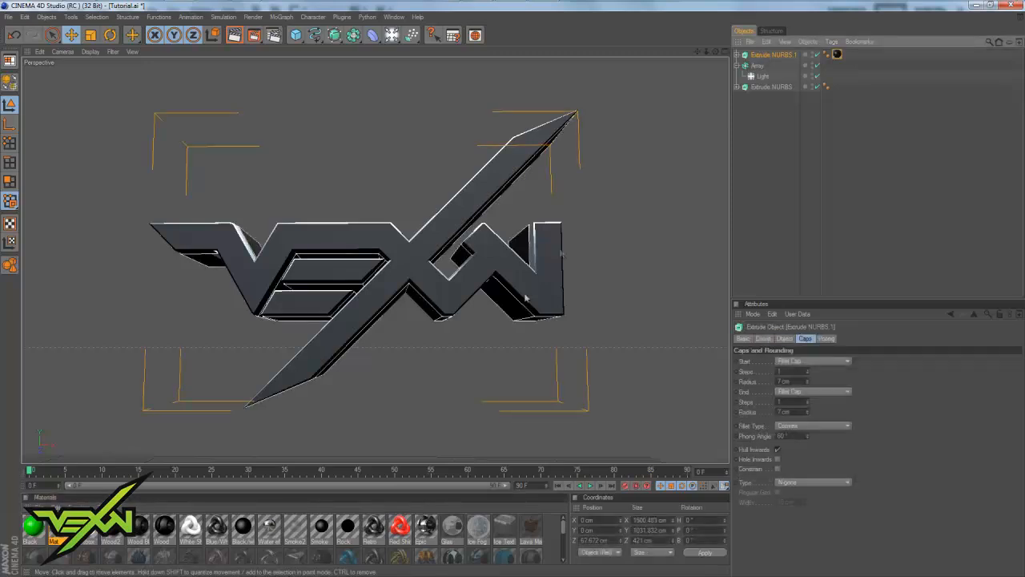
Assign the bright green material to the original front Extrude NURBS.
click(33, 525)
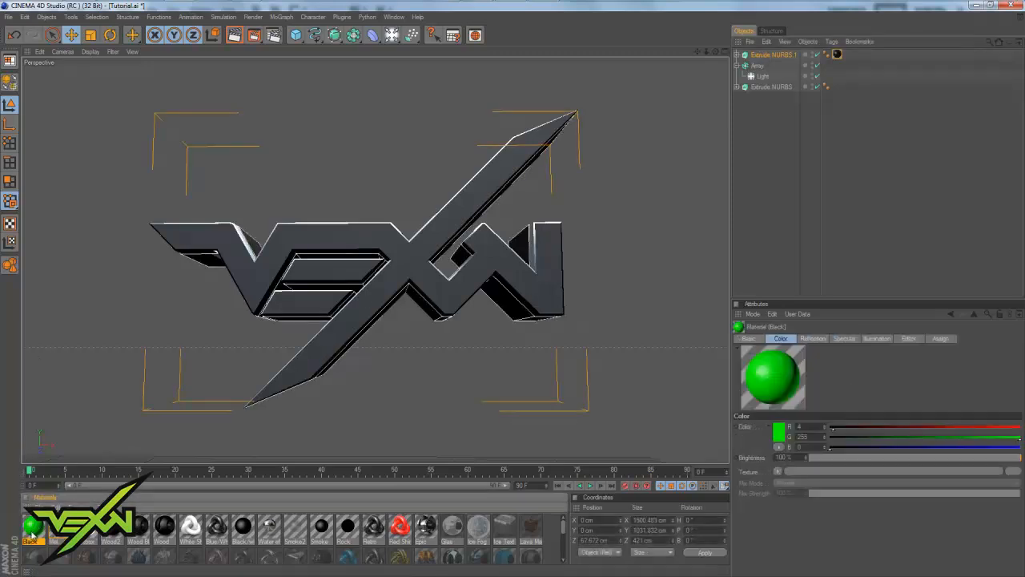
drag(32, 530, 762, 88)
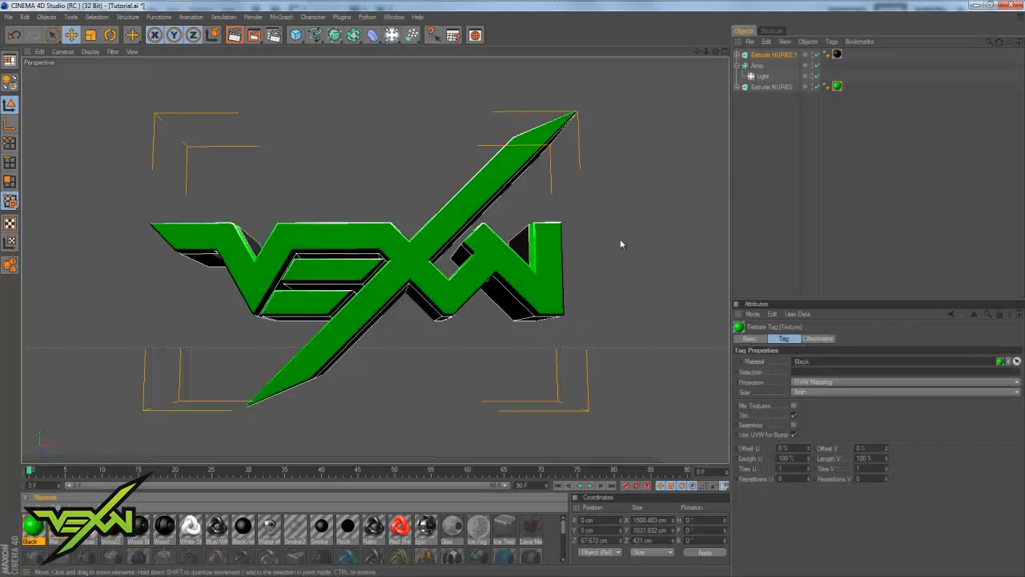
click(619, 240)
Shift the duplicated Extrude NURBS slightly along Z in the top view, closer to the original, and restore the full perspective view.
click(775, 54)
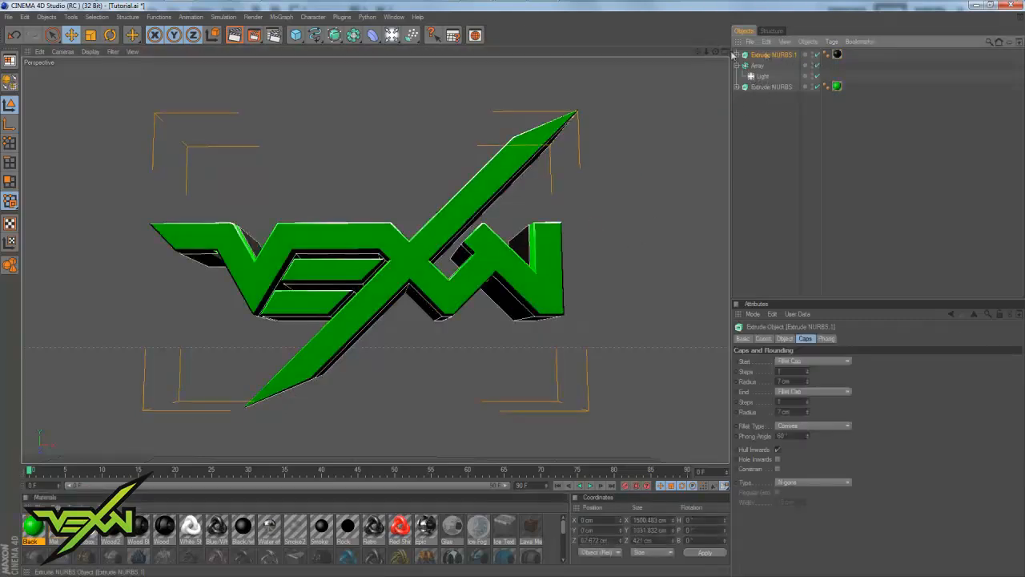
click(726, 52)
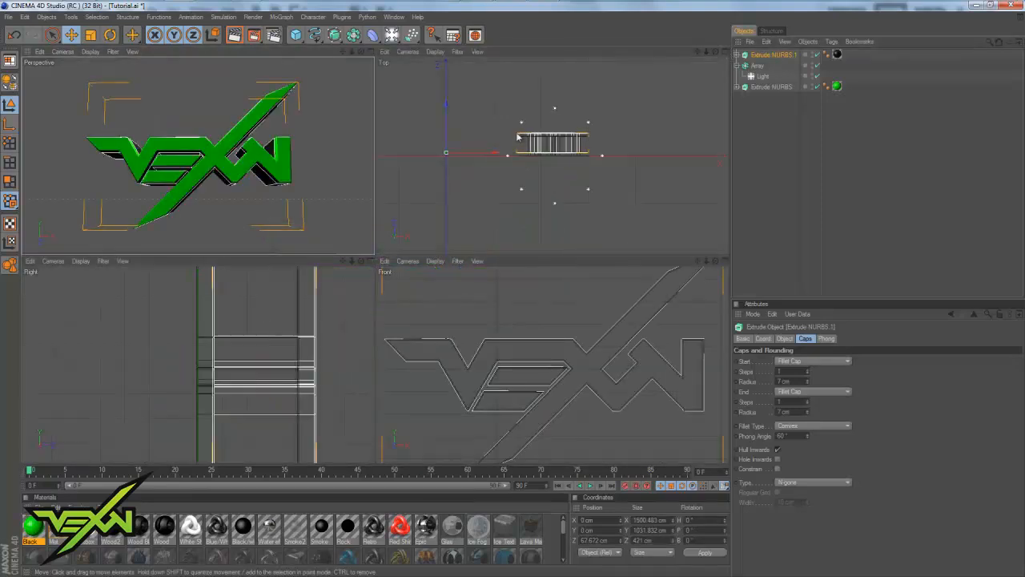
drag(386, 104, 386, 107)
click(367, 51)
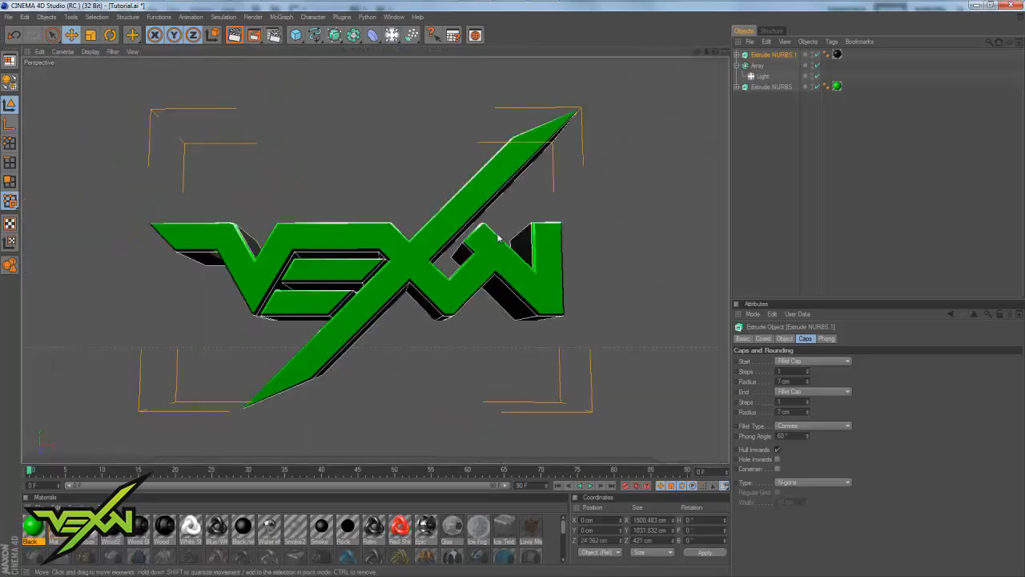
Render a preview of the green and black logo with nothing selected, and clear it after checking the materials.
click(668, 172)
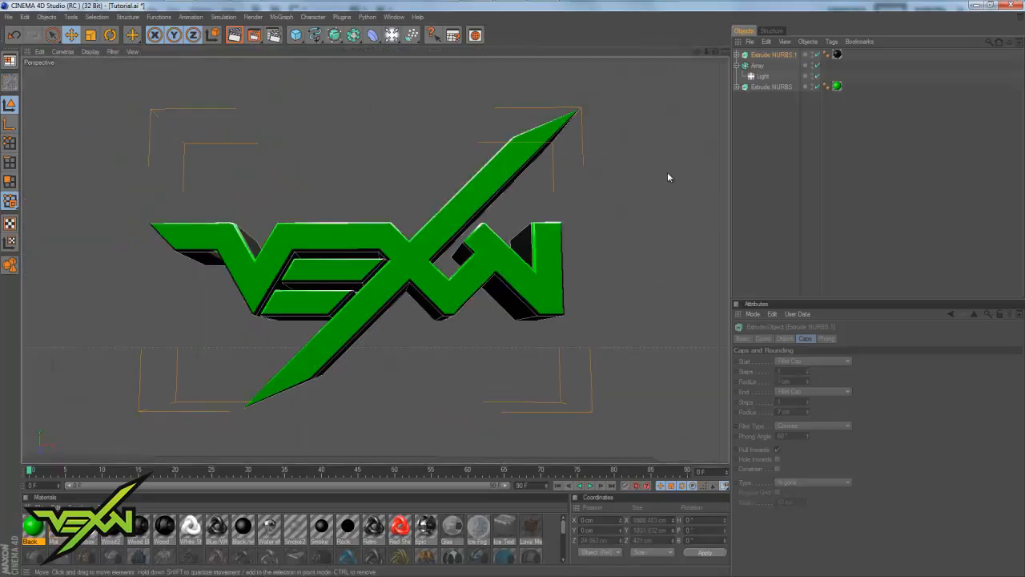
click(234, 34)
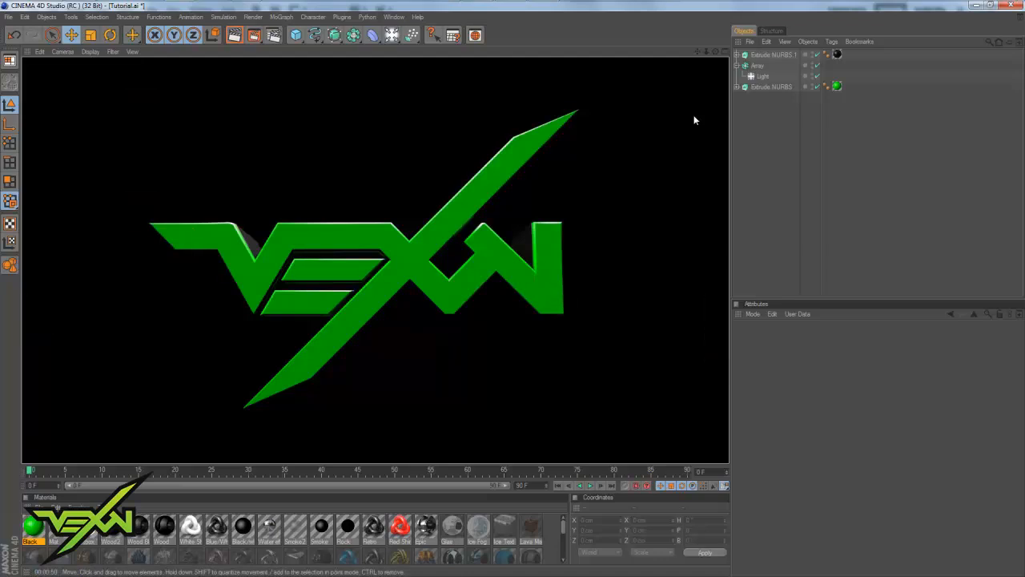
click(515, 293)
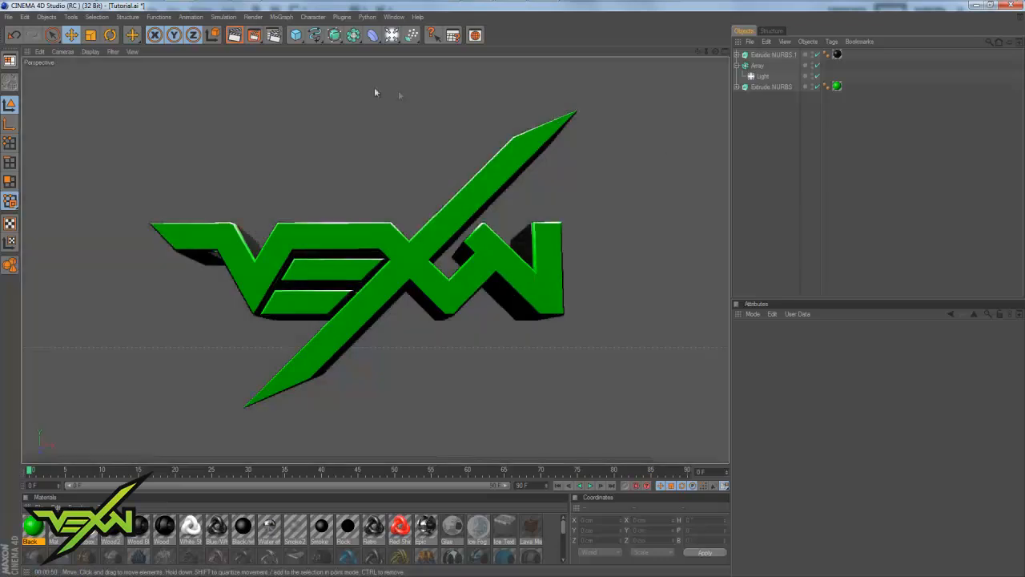
Add an omni light below the logo, at about X 2287 cm and Y -527 cm.
drag(392, 35, 402, 46)
scroll(366, 306, down, 6)
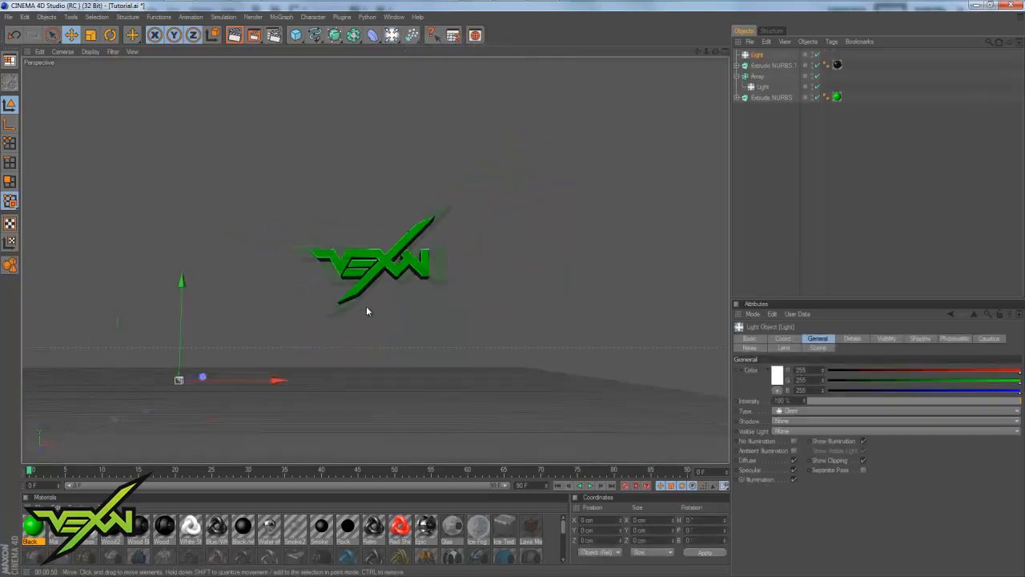
drag(253, 380, 447, 380)
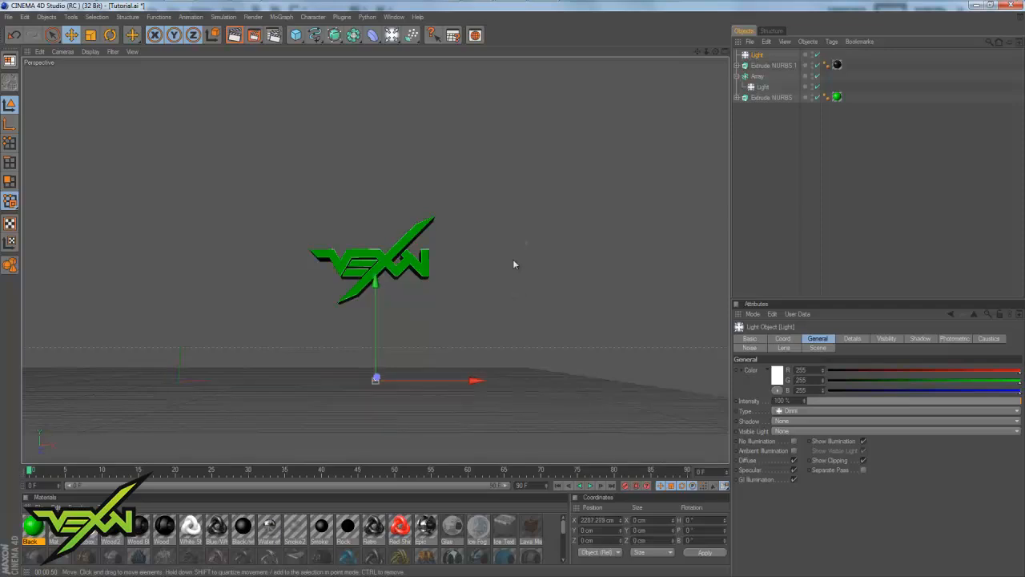
scroll(512, 260, up, 3)
scroll(504, 269, up, 4)
scroll(504, 270, down, 3)
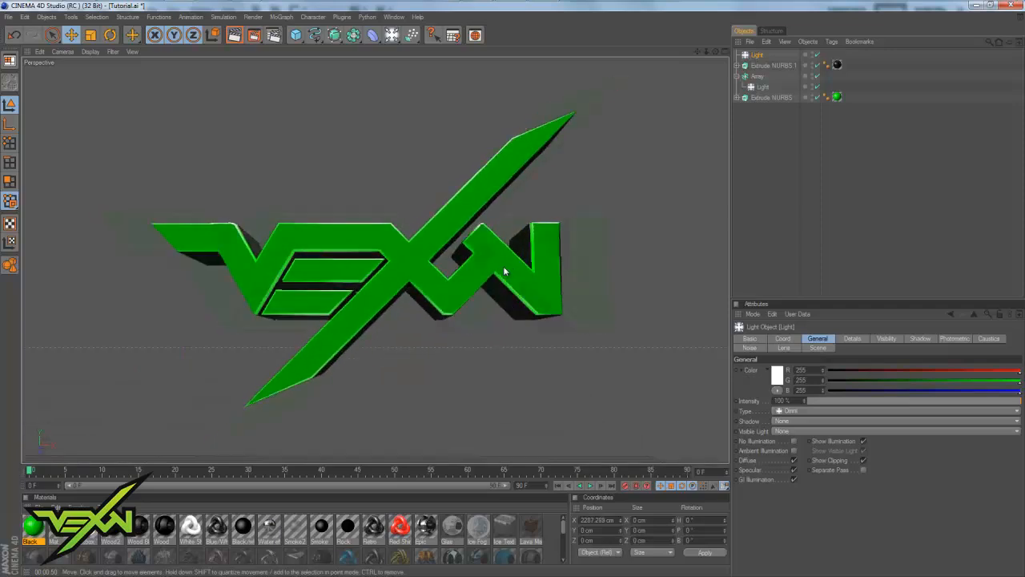
scroll(504, 271, down, 3)
drag(372, 375, 514, 292)
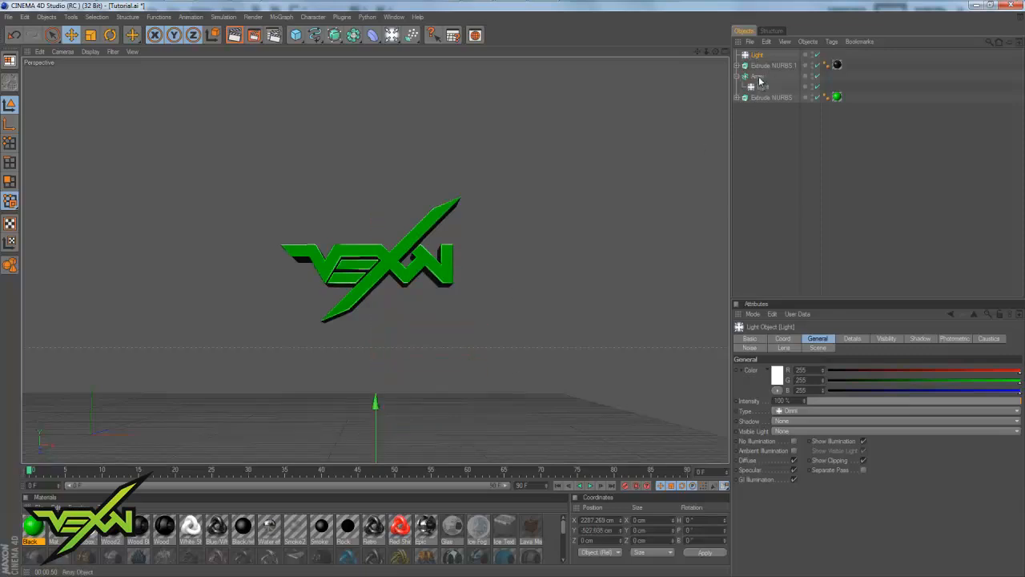
Add a second Array object and nest the new light inside it.
mouse_move(757, 56)
mouse_down()
mouse_move(765, 88)
mouse_move(756, 57)
mouse_up()
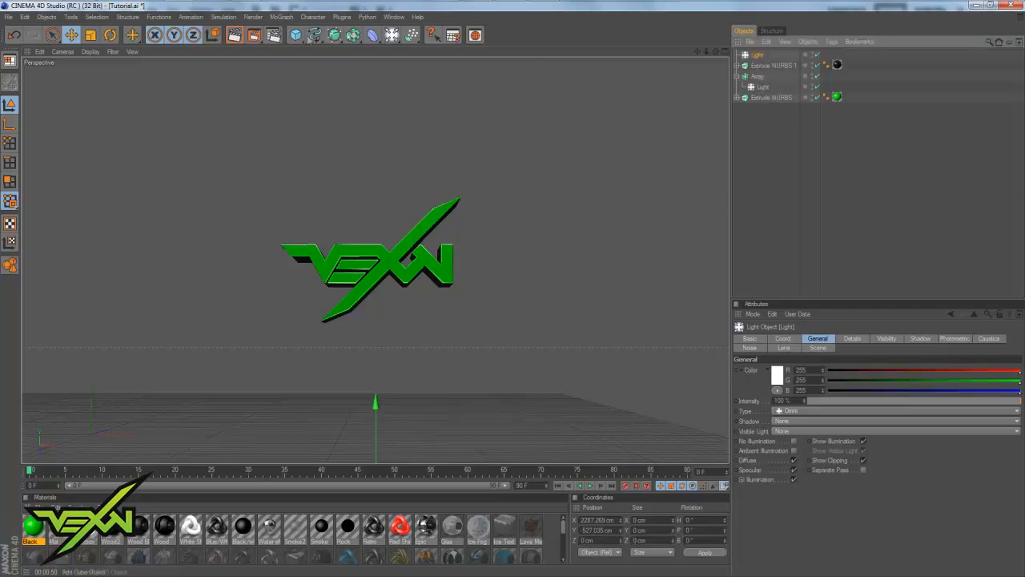
drag(353, 35, 366, 44)
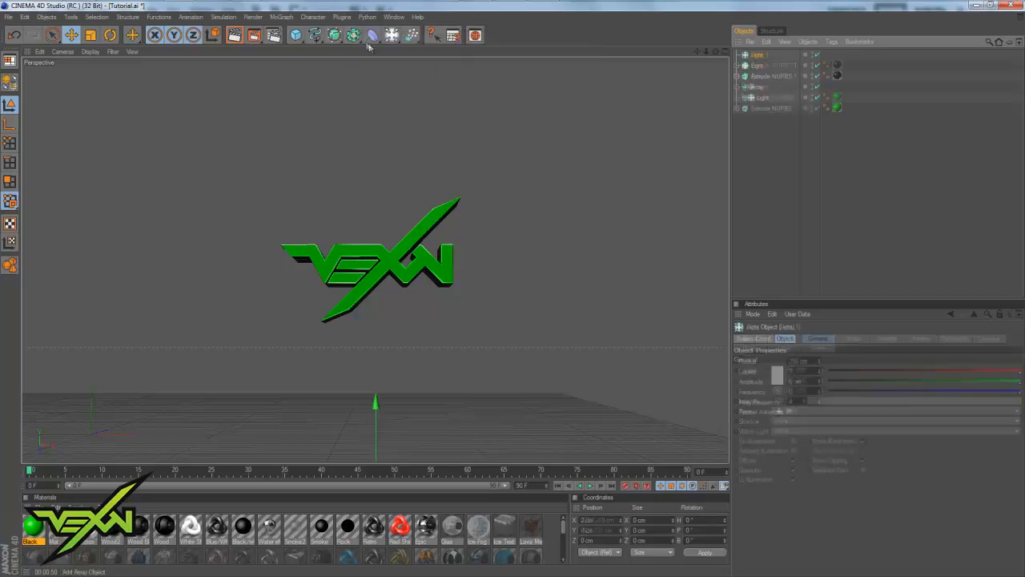
drag(757, 59, 758, 56)
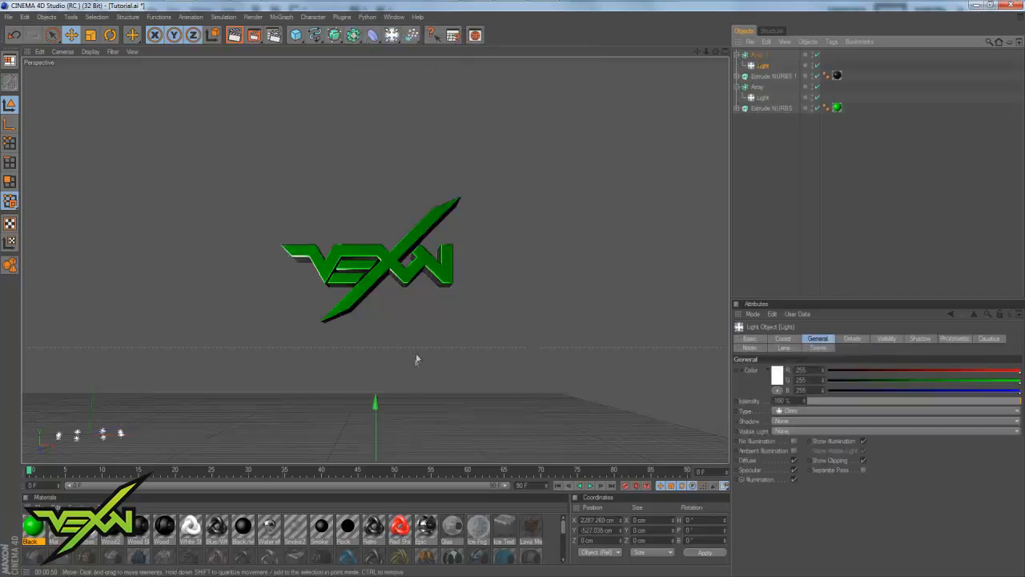
Render a preview of the logo with the second light array, and clear it after checking the lighting.
scroll(416, 353, up, 8)
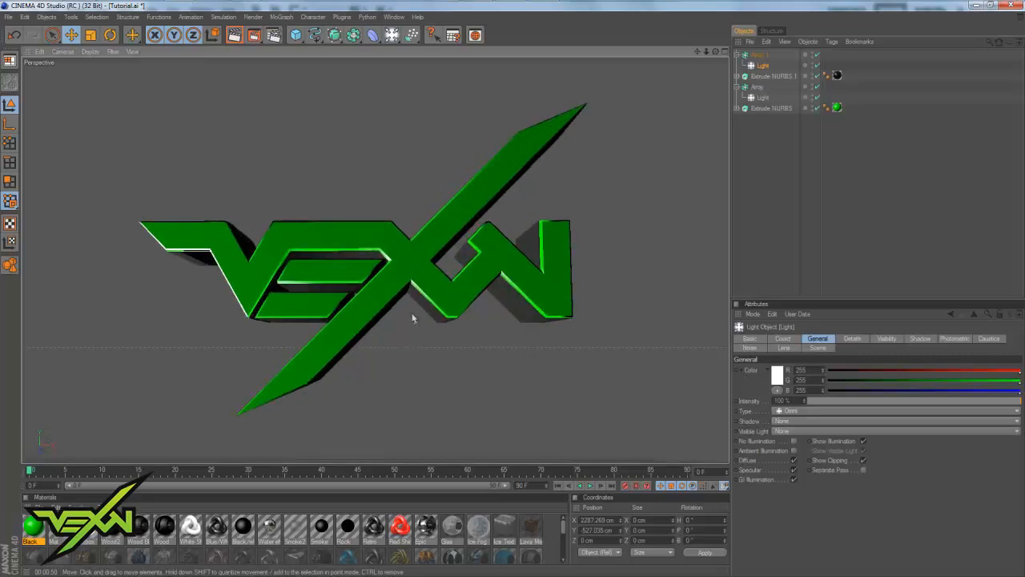
click(237, 36)
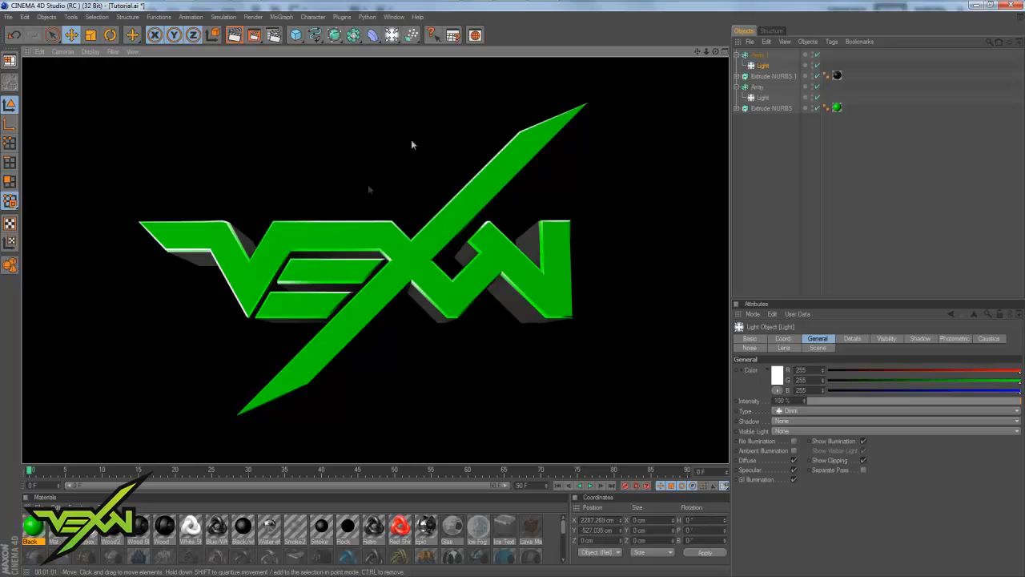
click(314, 164)
Move the second light array beneath the logo, to about X 2227 cm and Y -1919 cm, and frame the logo in the perspective view.
scroll(367, 314, down, 2)
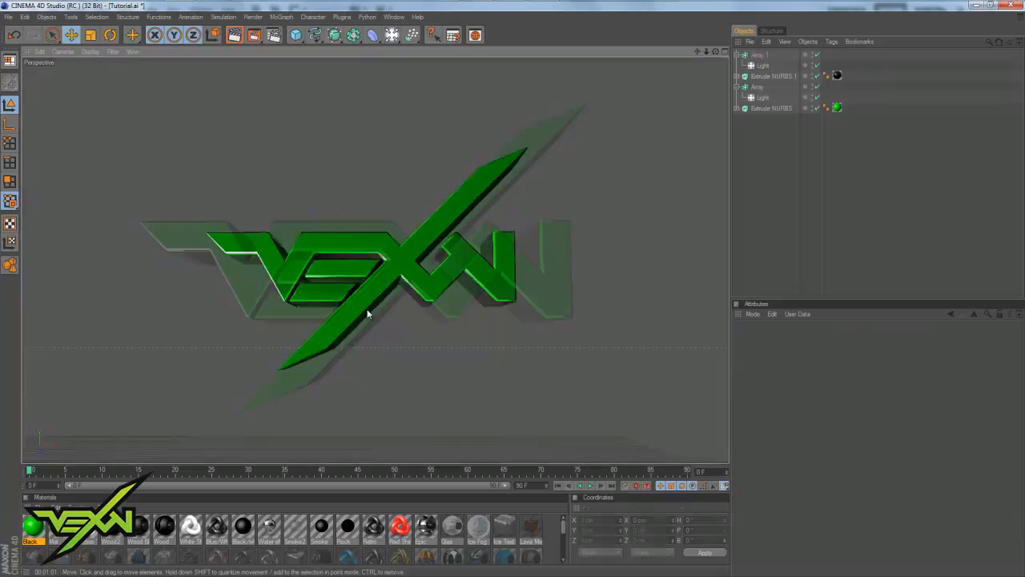
scroll(367, 314, down, 6)
scroll(444, 366, up, 2)
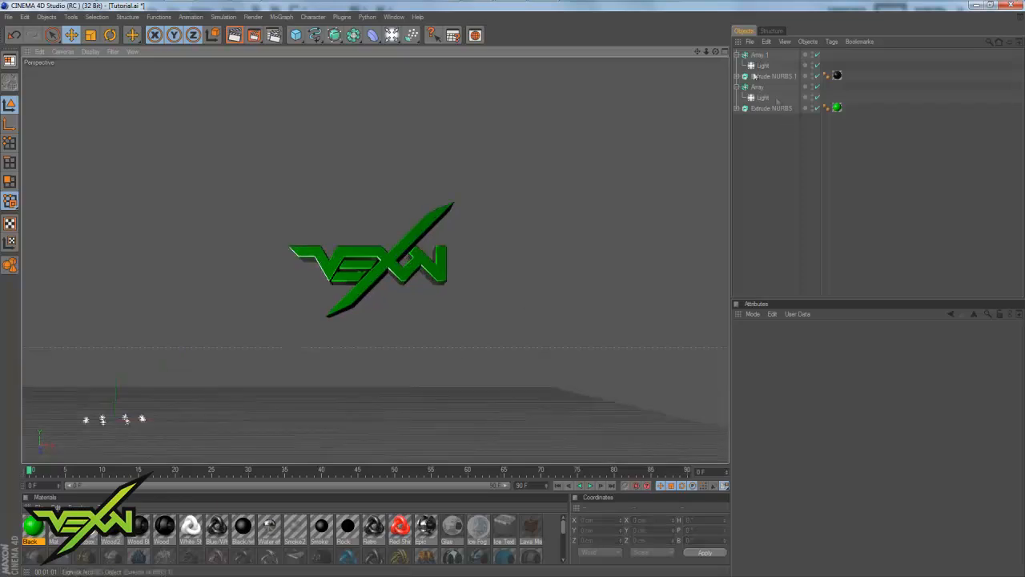
click(758, 55)
drag(214, 420, 497, 287)
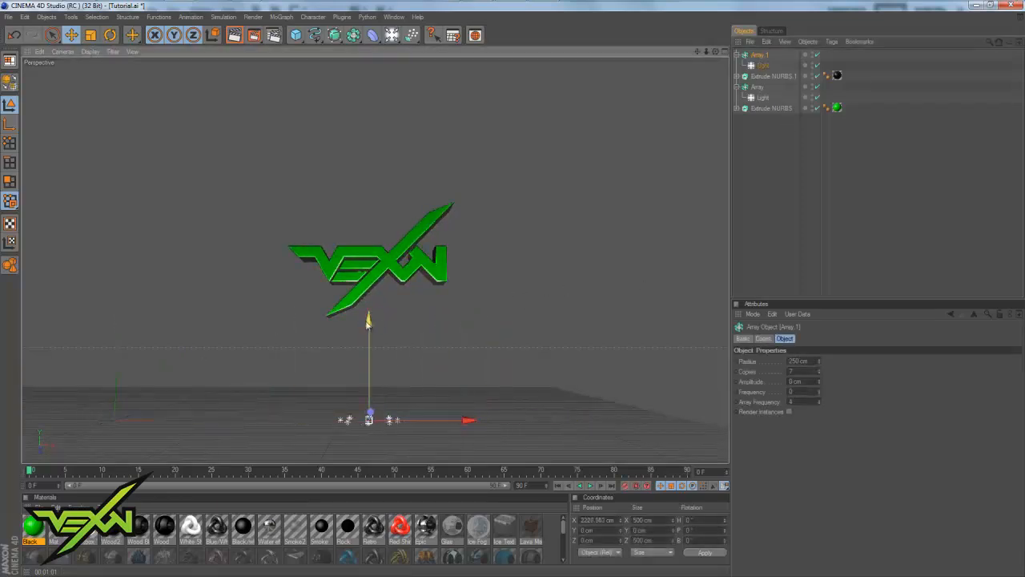
drag(368, 323, 512, 288)
scroll(423, 208, up, 5)
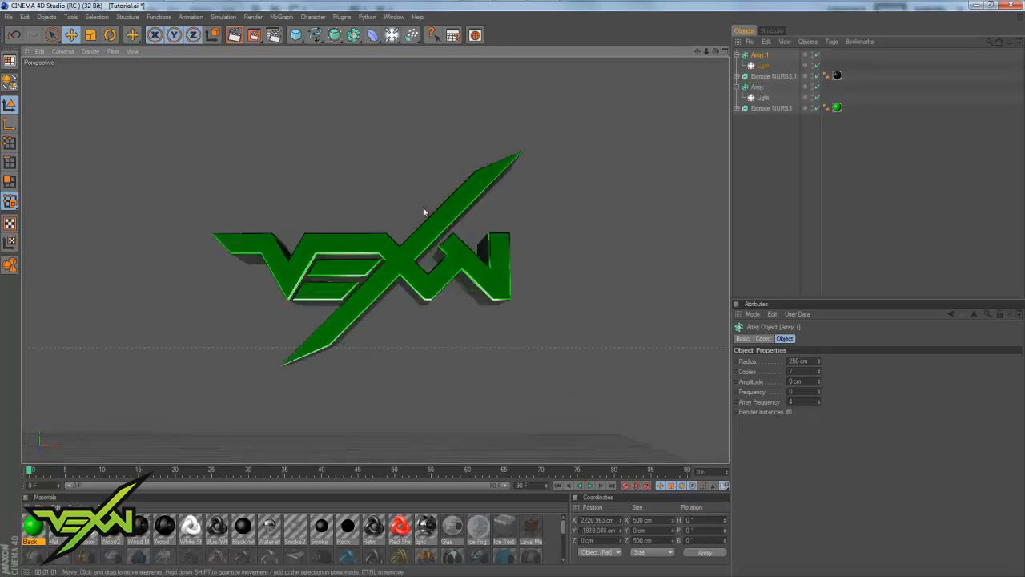
scroll(424, 210, up, 3)
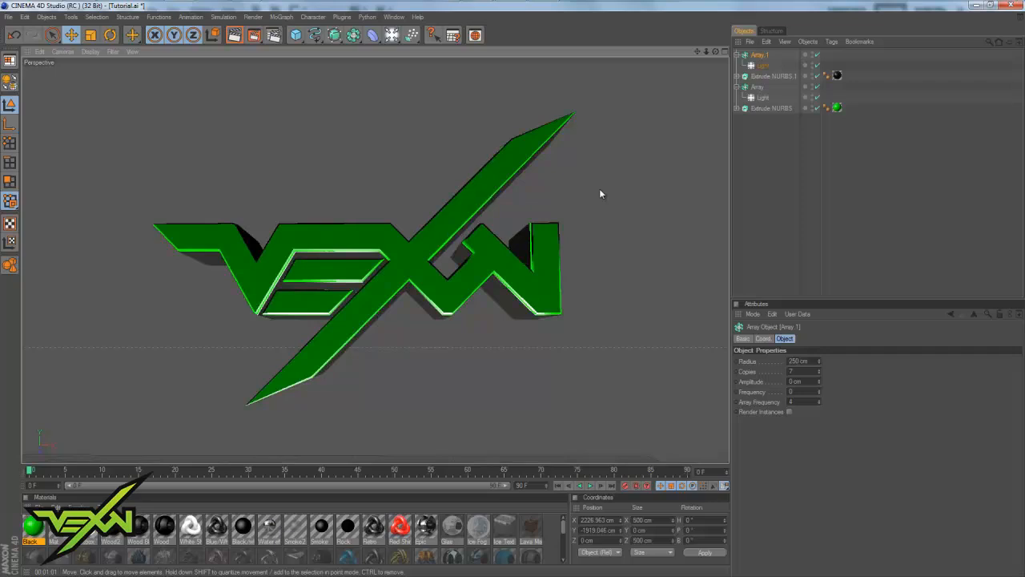
Render the logo at 1280x720 to the Picture Viewer, inspect the image enlarged, and restore the viewer window.
click(254, 35)
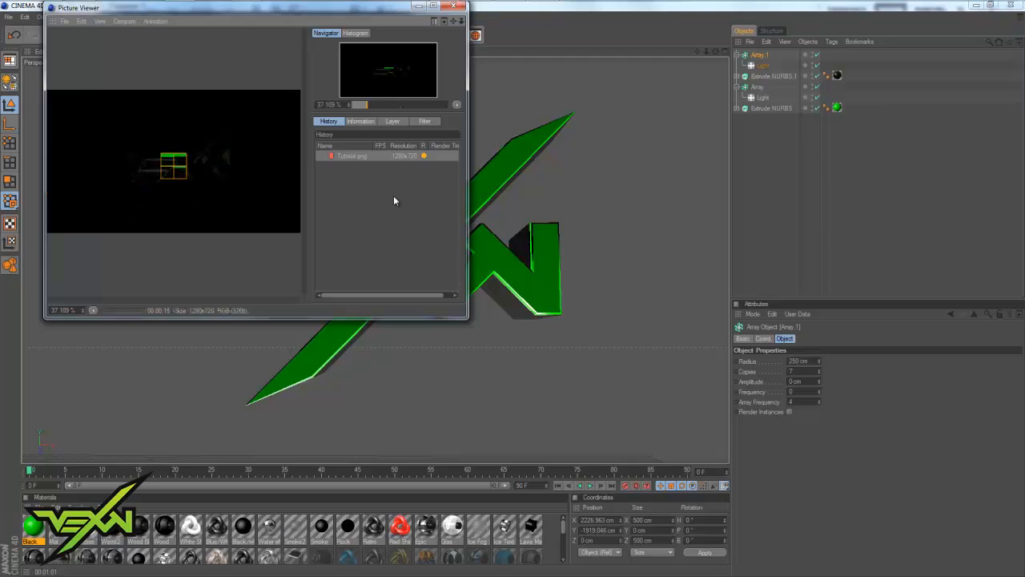
mouse_move(447, 2)
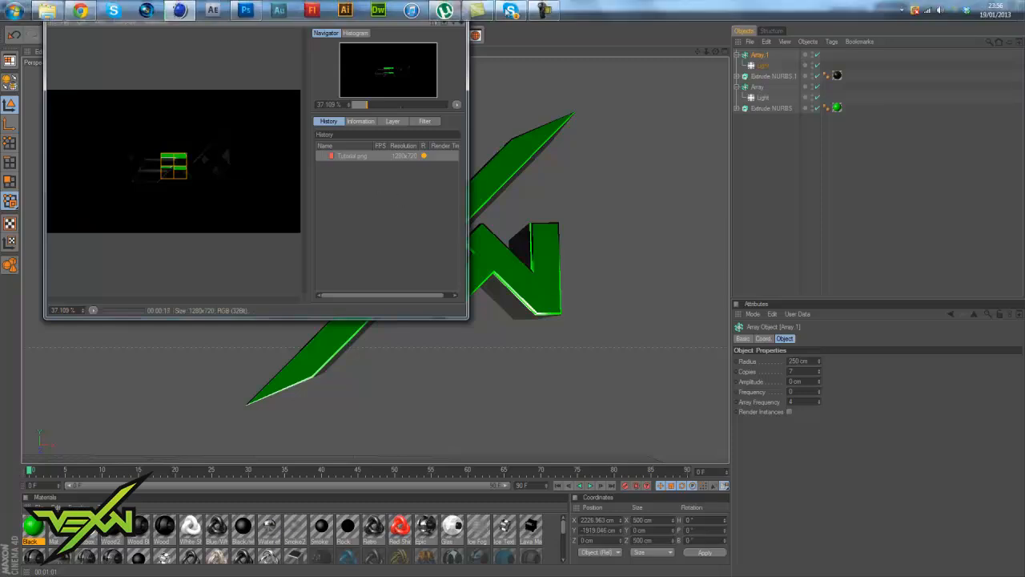
click(543, 13)
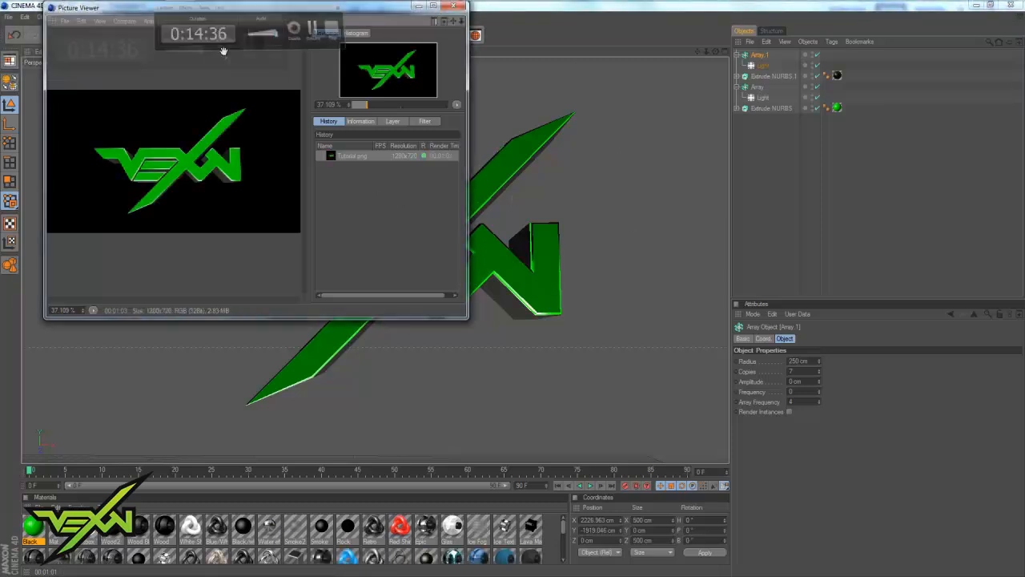
click(434, 6)
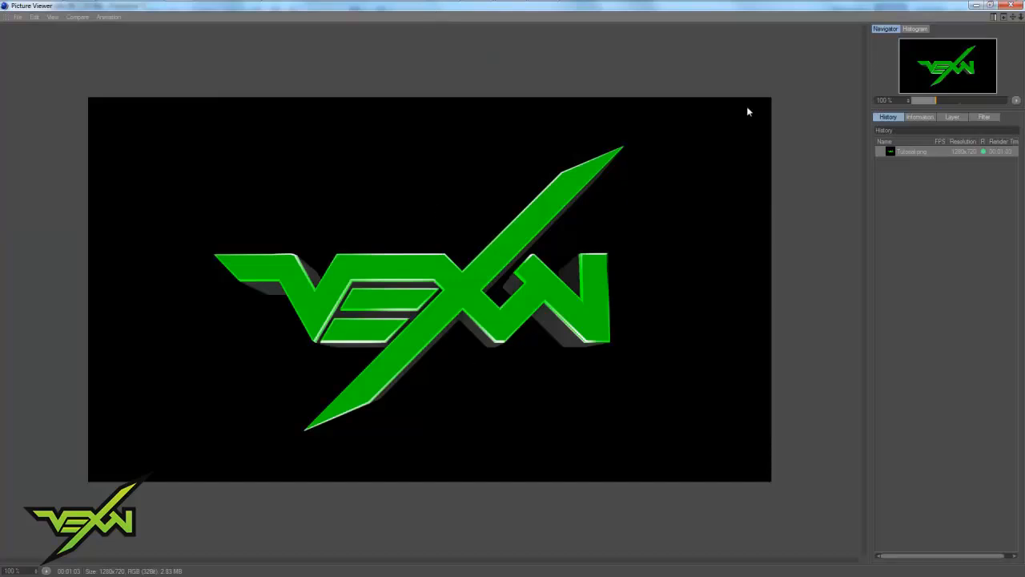
click(990, 5)
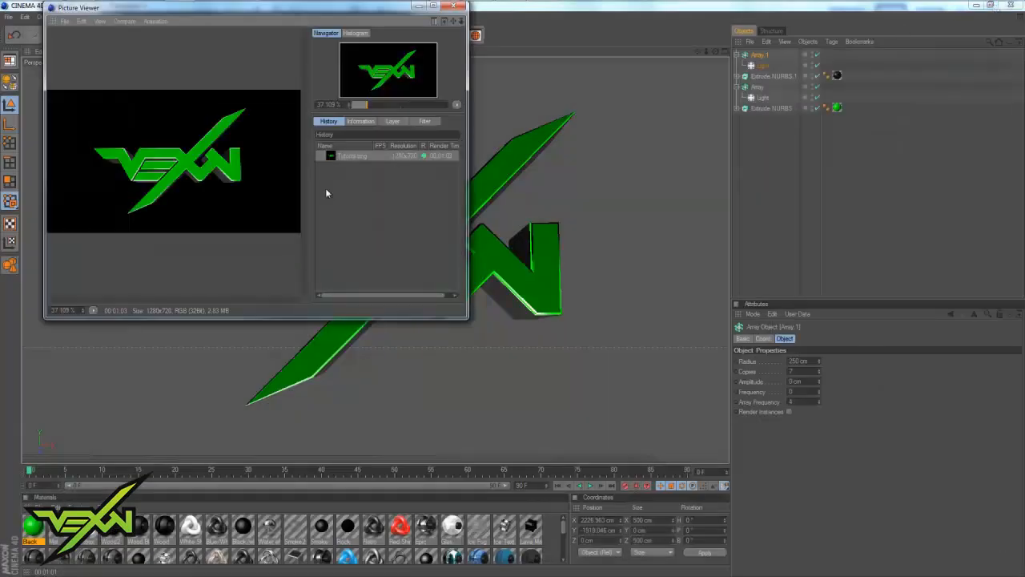